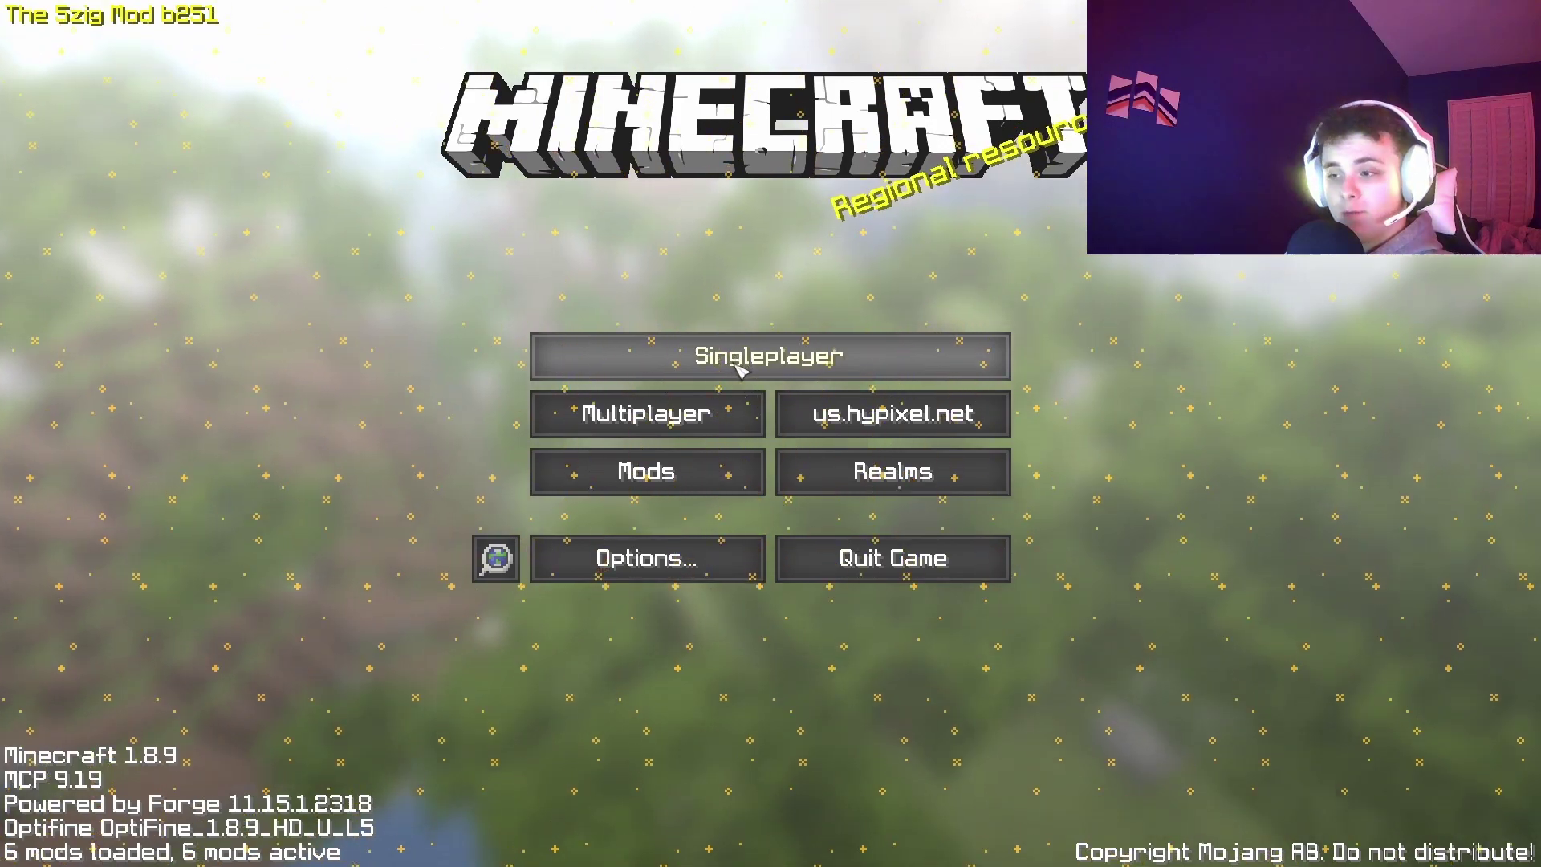
Load the singleplayer world New World and walk up to the diamond ore beside the lava.
click(737, 362)
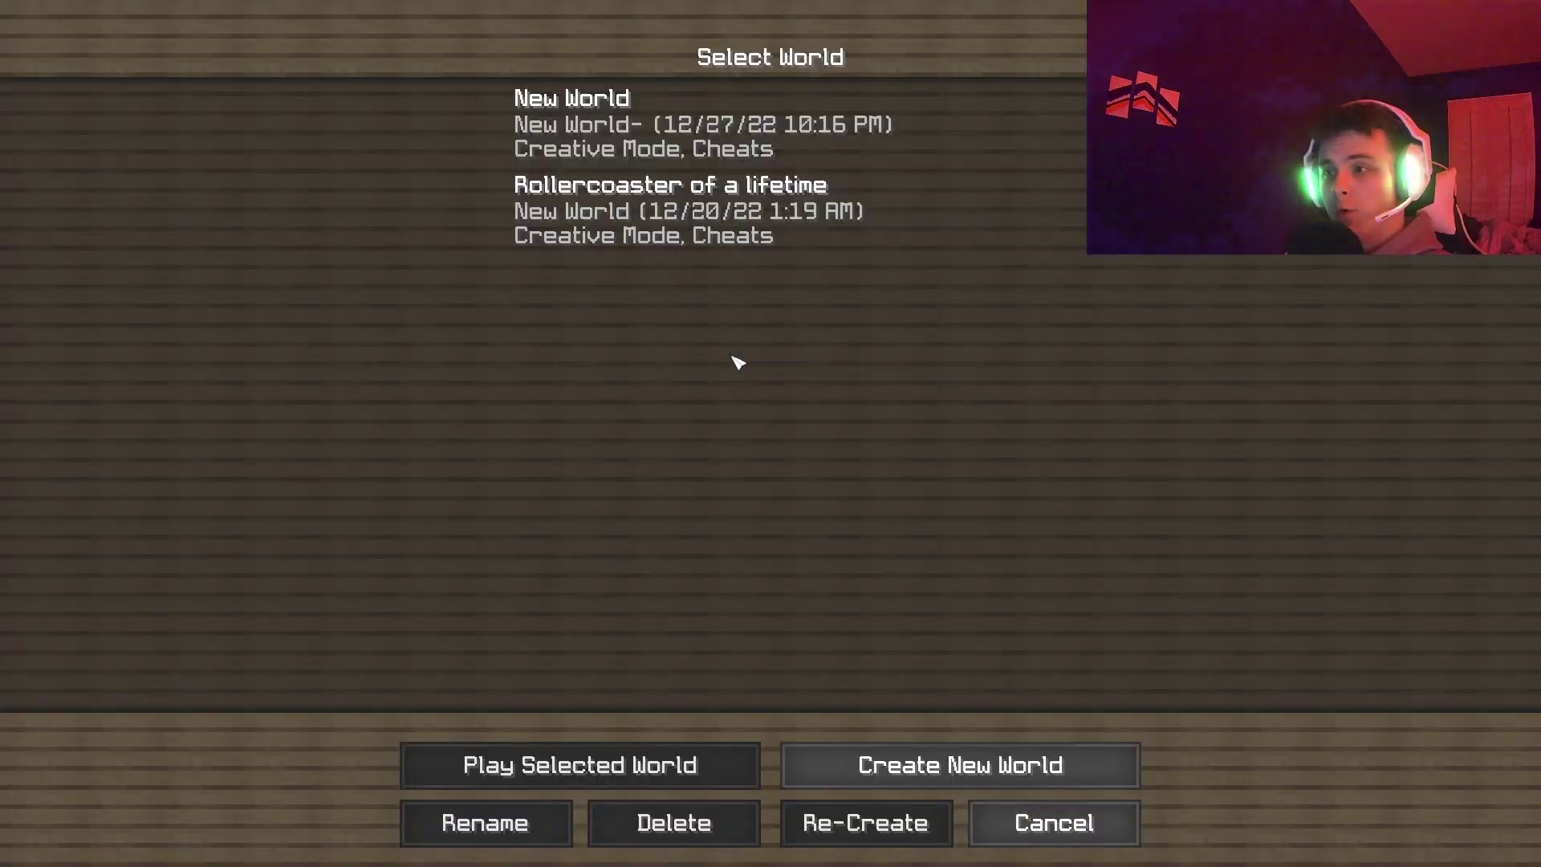
click(700, 107)
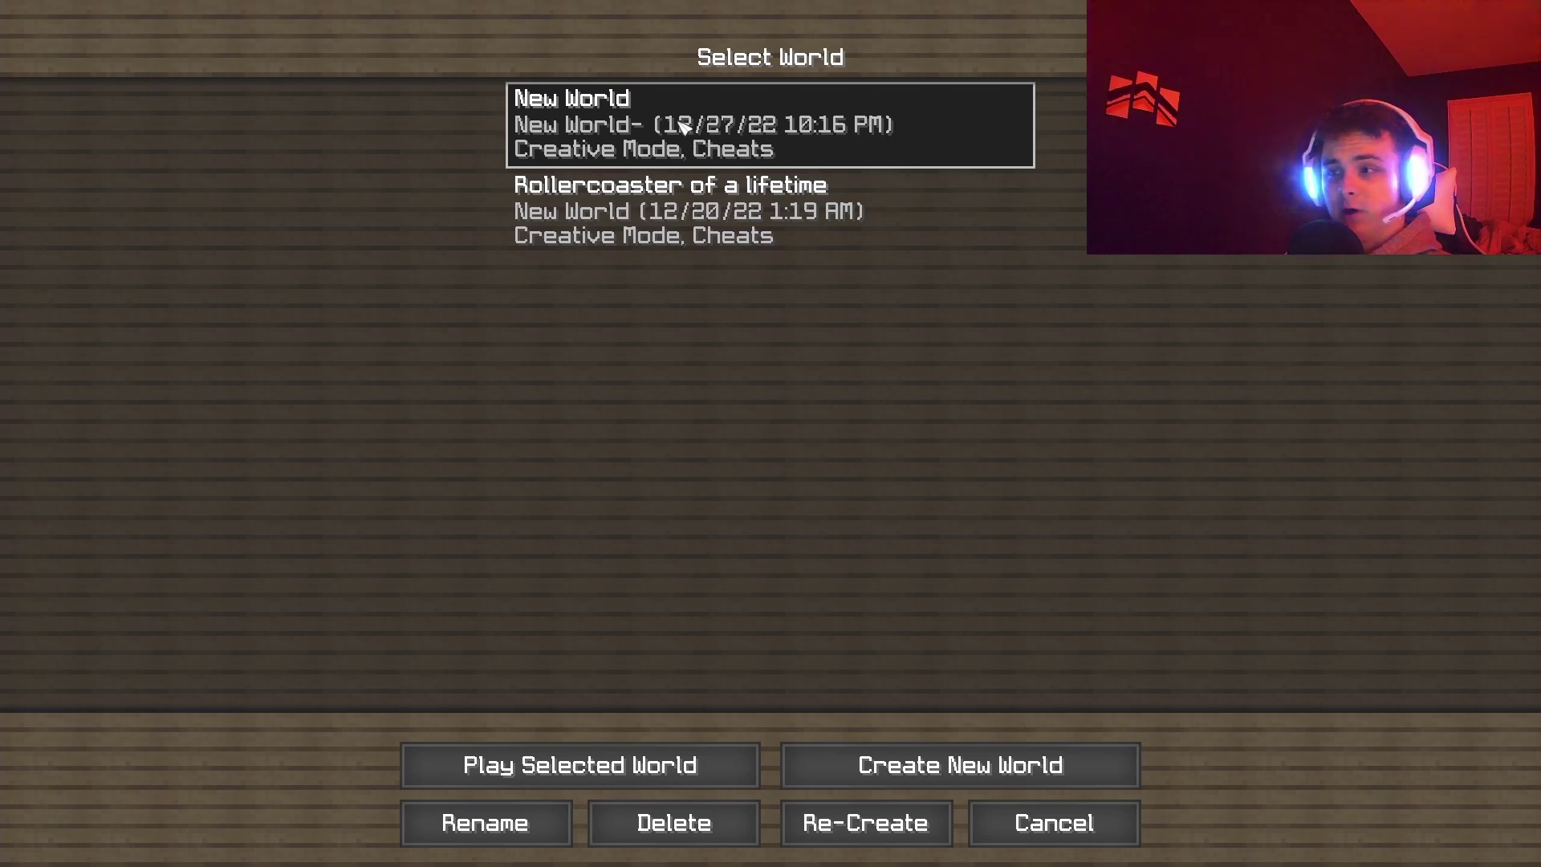
double_click(682, 126)
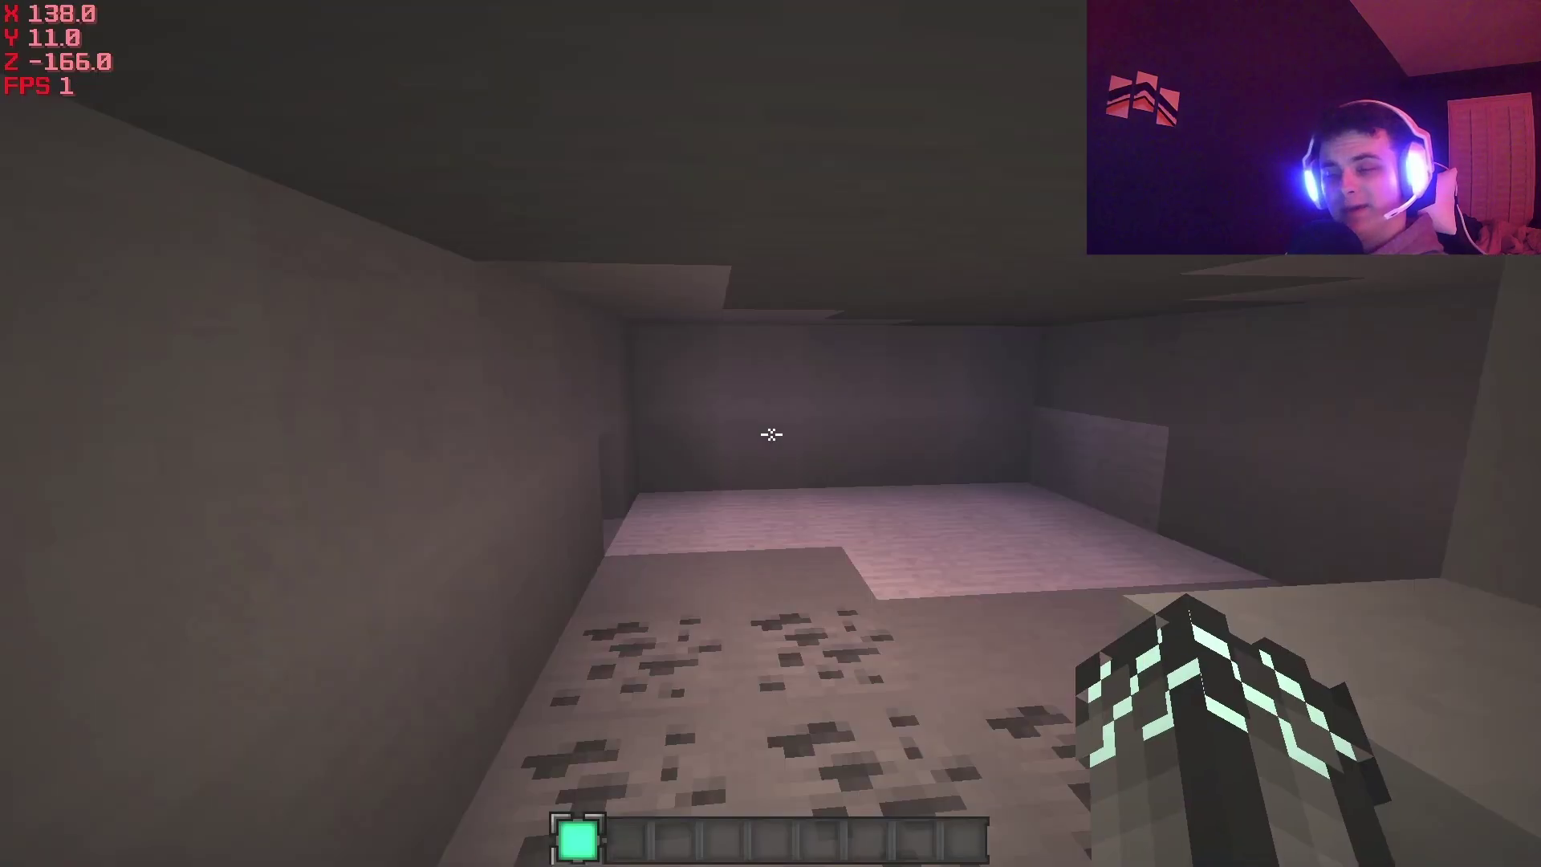
key(w)
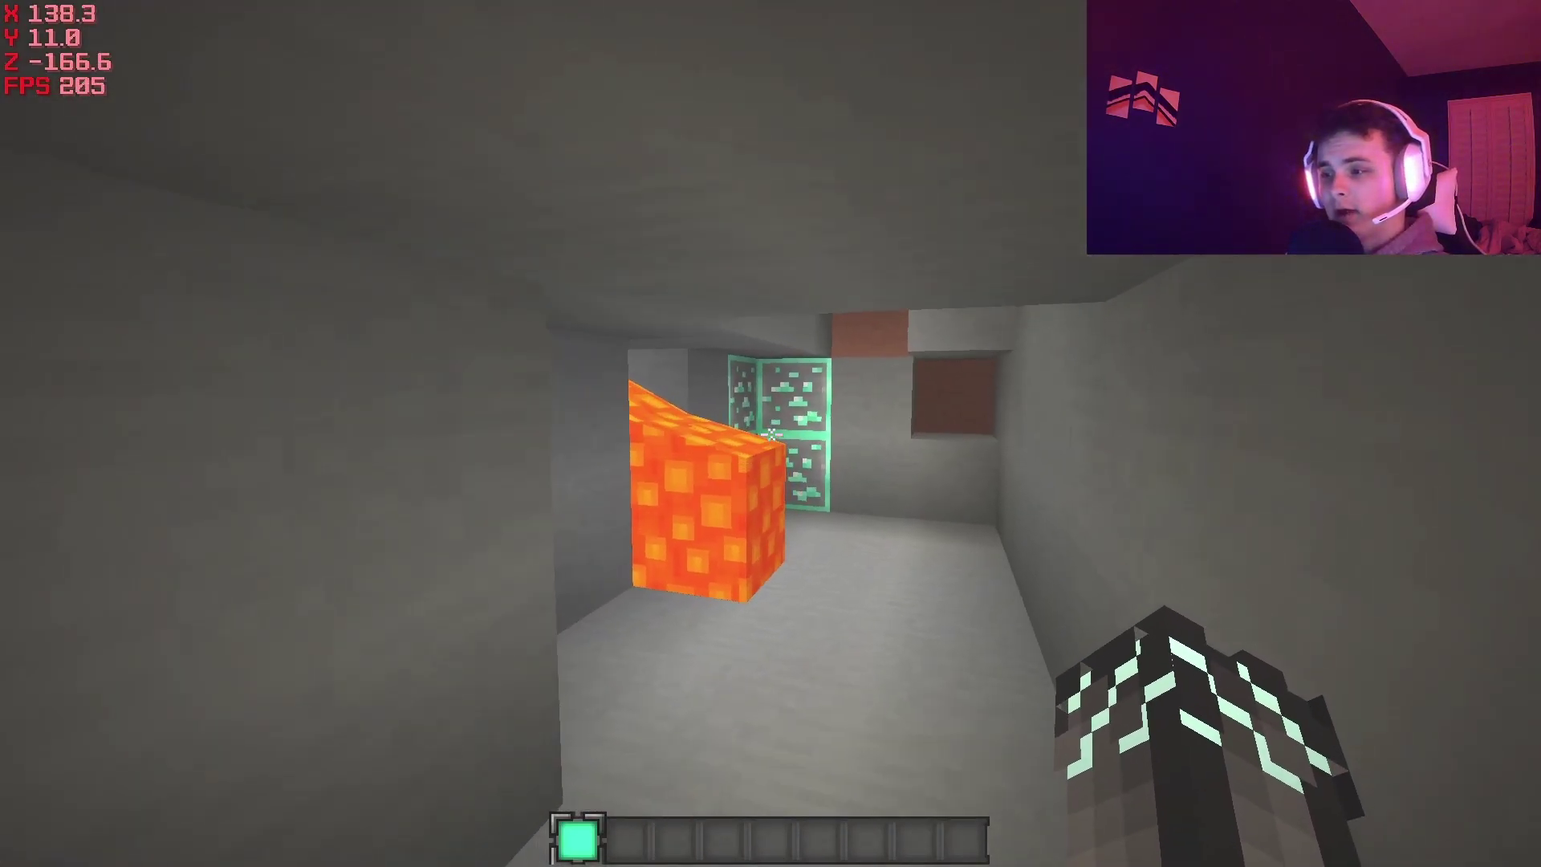
key(w)
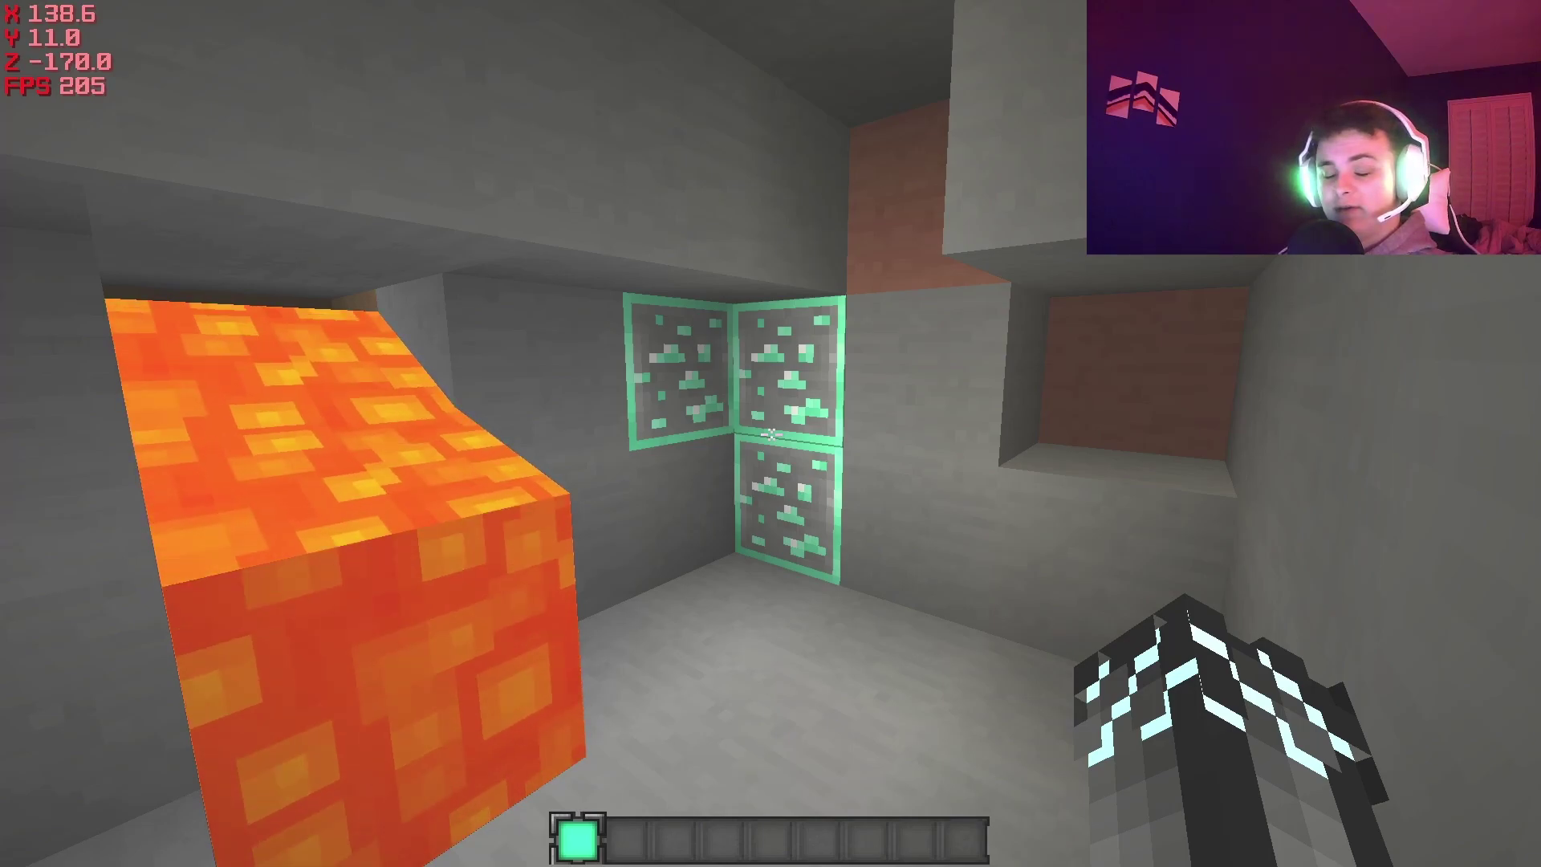
Capture an in-game screenshot of the diamond ore and lava with the HUD hidden.
key(F1)
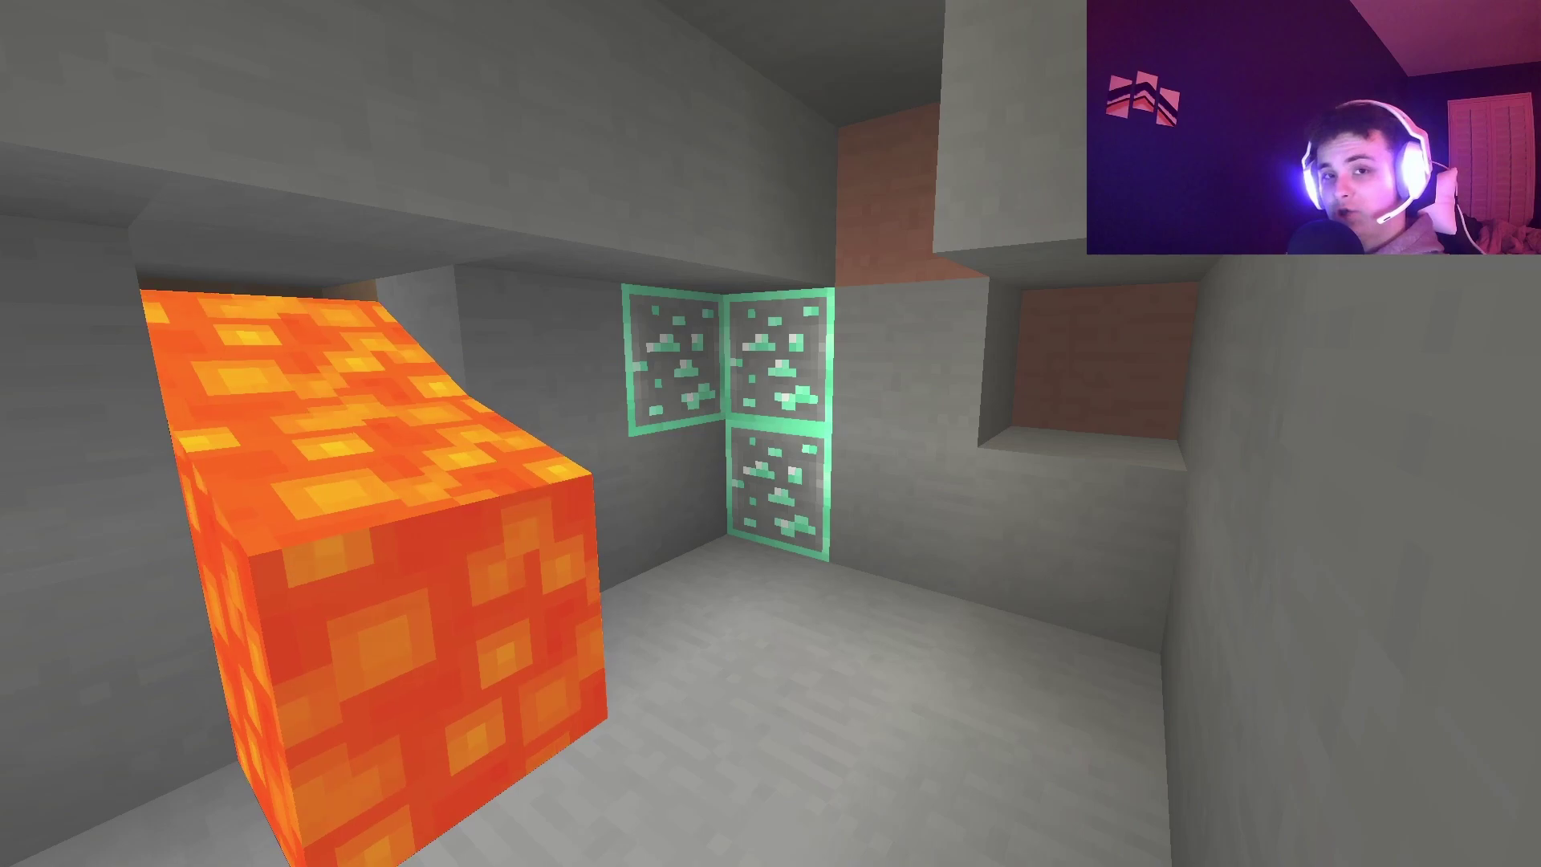
key(F1)
key(F1)
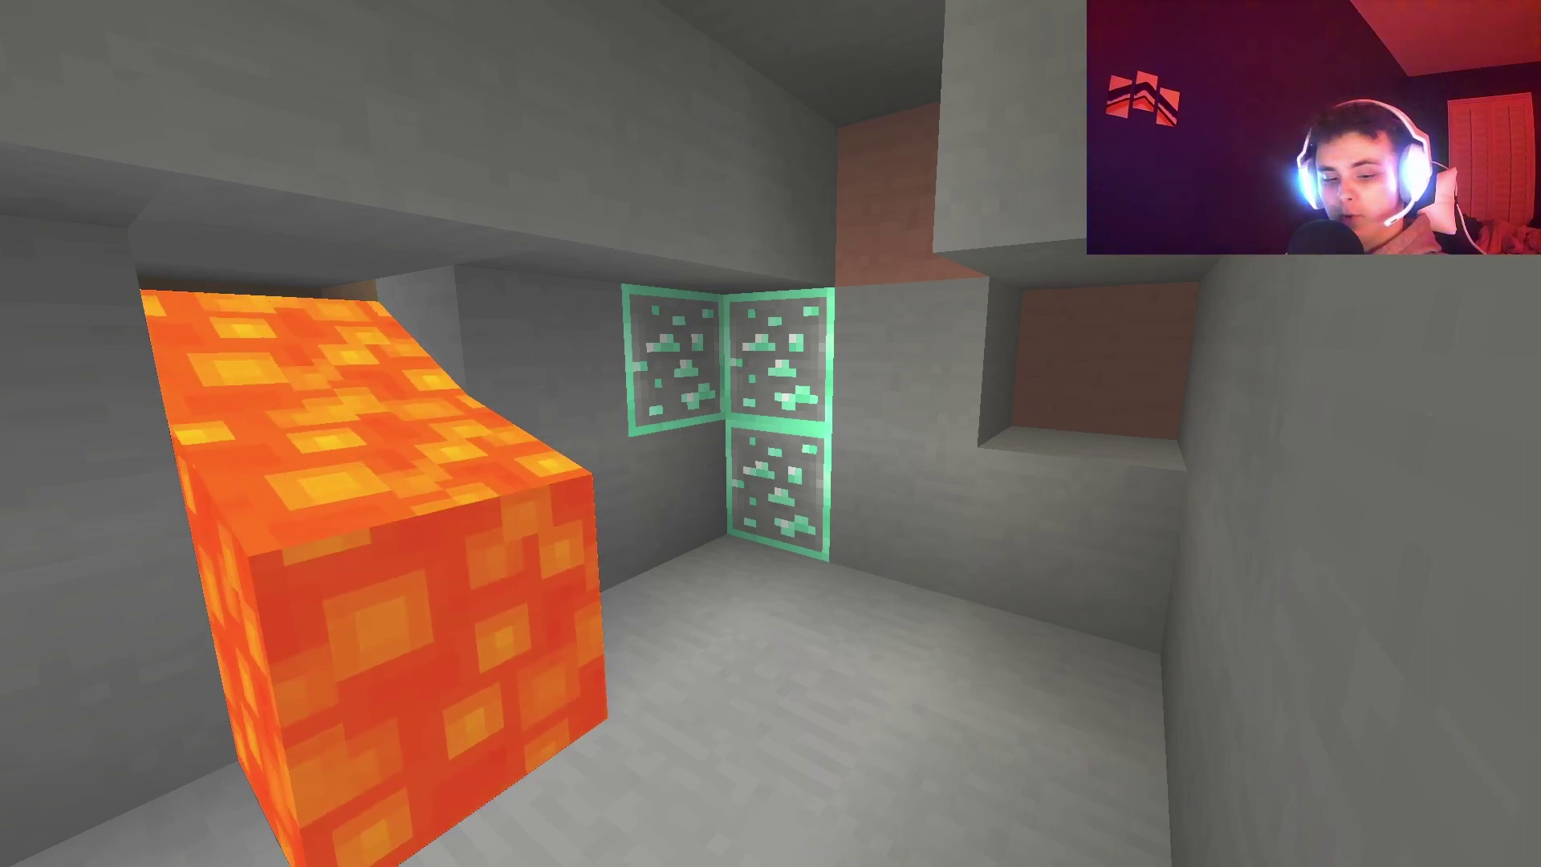
key(F2)
key(F1)
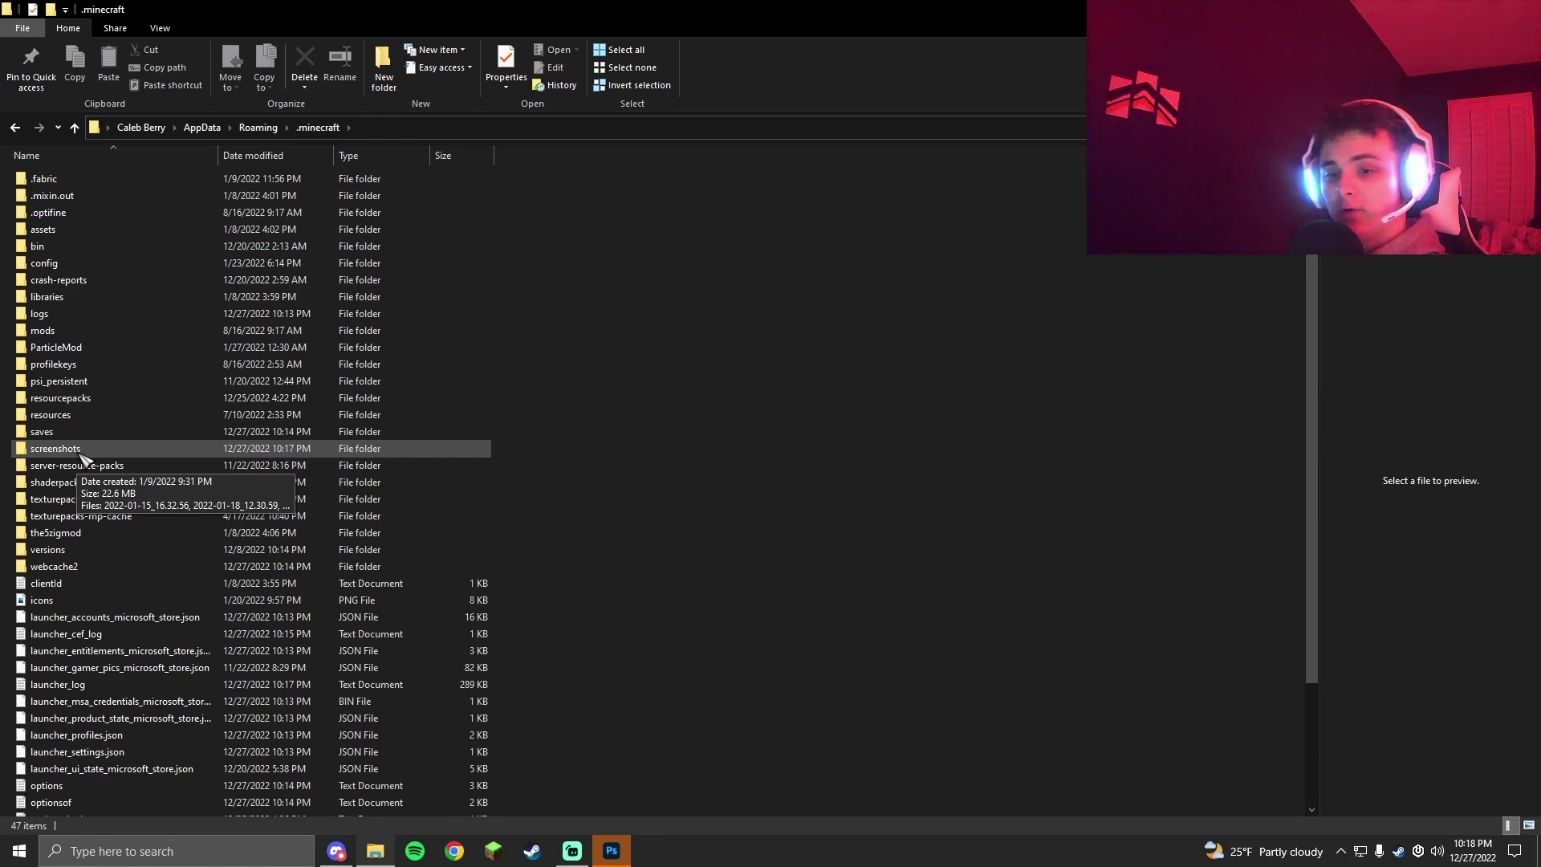
Switch to File Explorer and open the screenshots folder inside .minecraft.
click(78, 450)
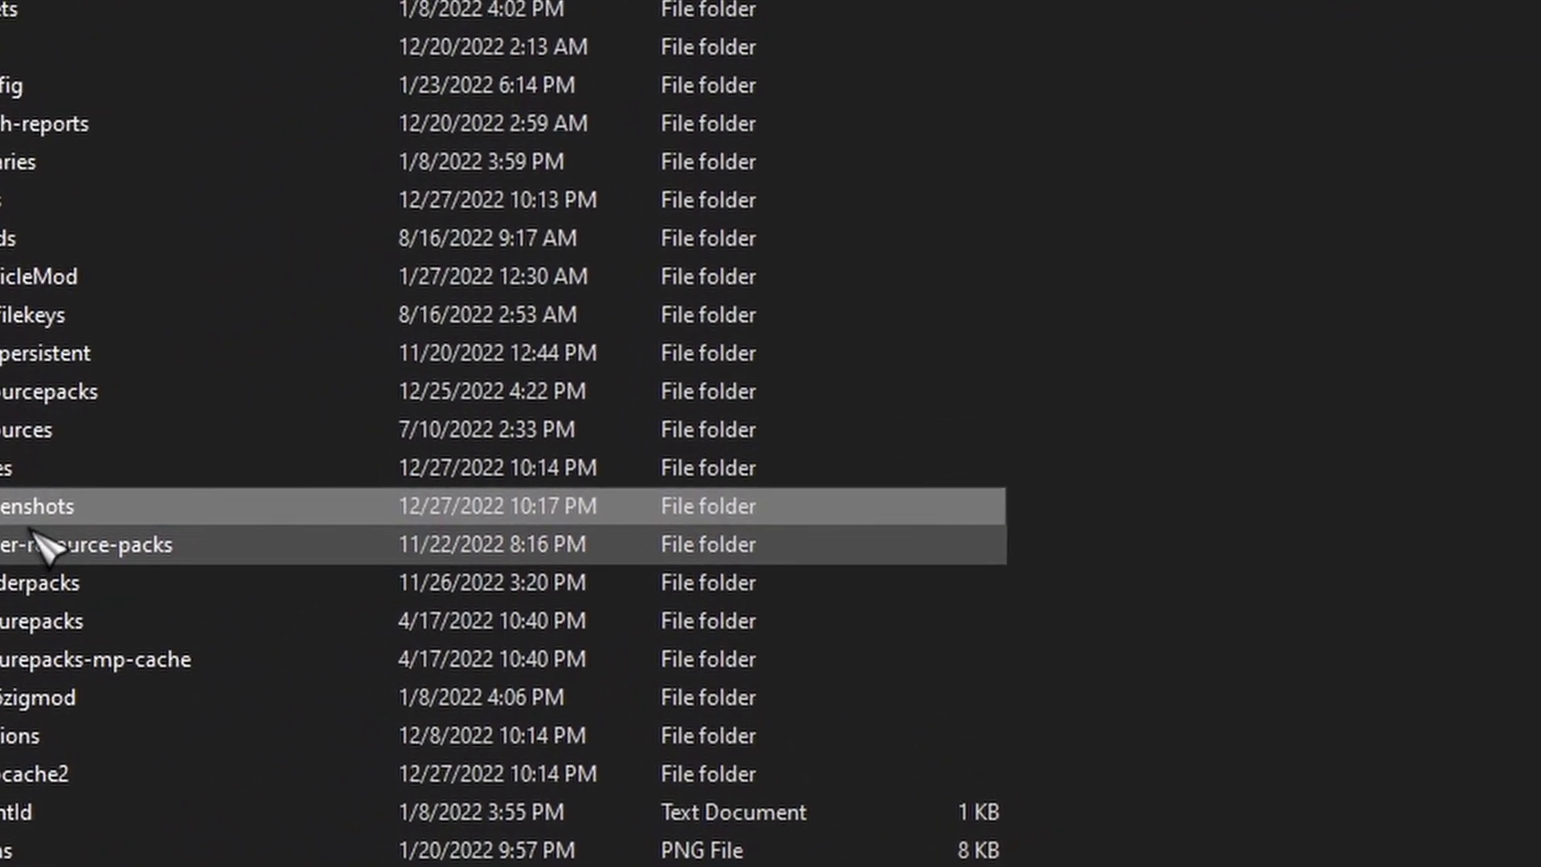
double_click(32, 507)
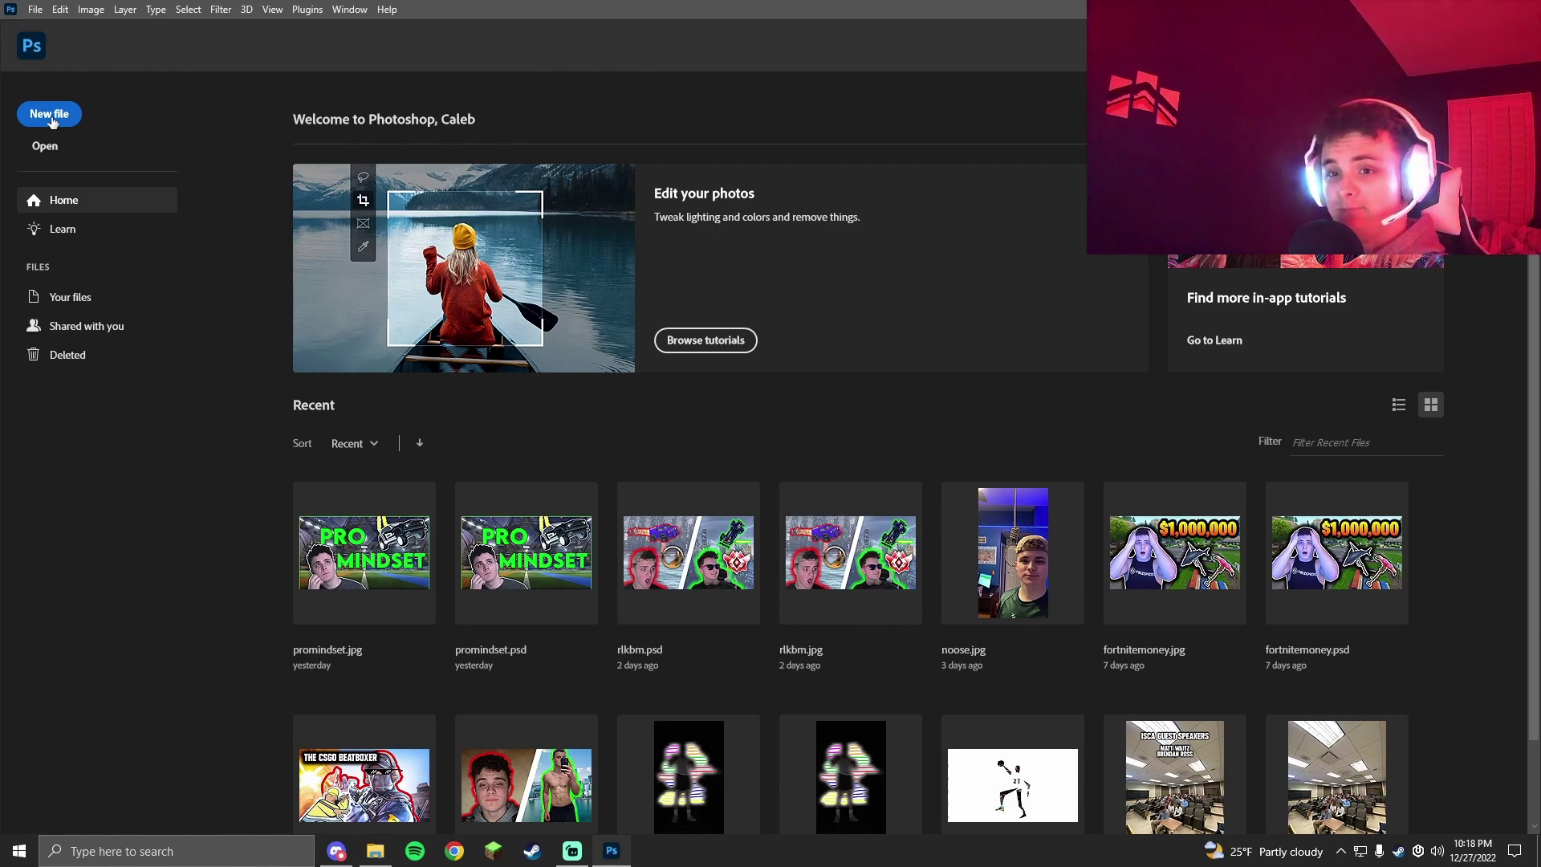
Create a 1280 x 720 px document in Photoshop and place the screenshot 2022-12-27_22.17.28 on its canvas.
click(51, 117)
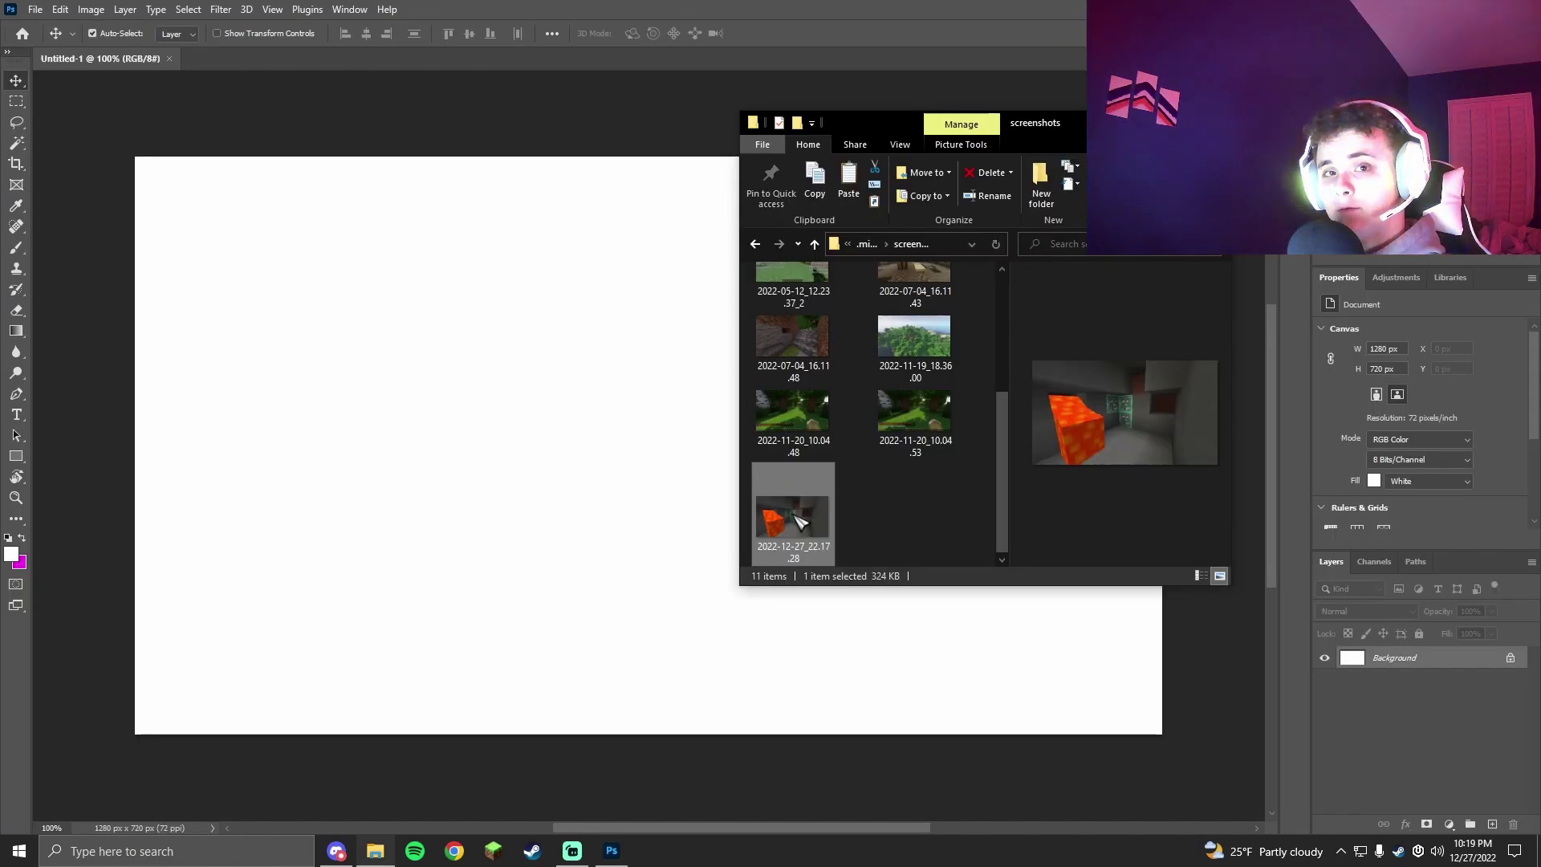
drag(800, 523, 492, 426)
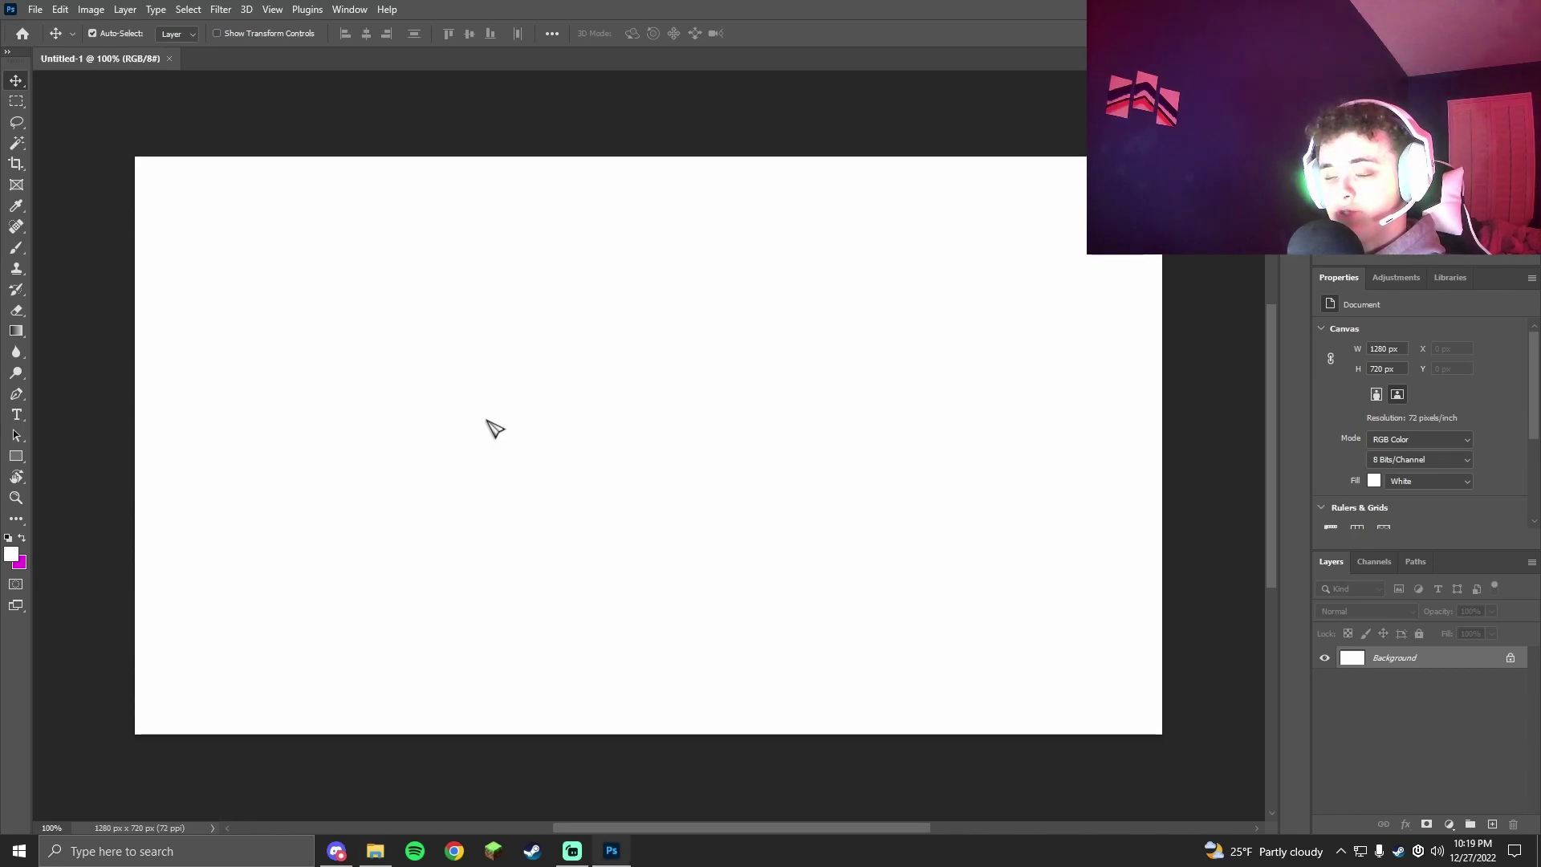
key(Return)
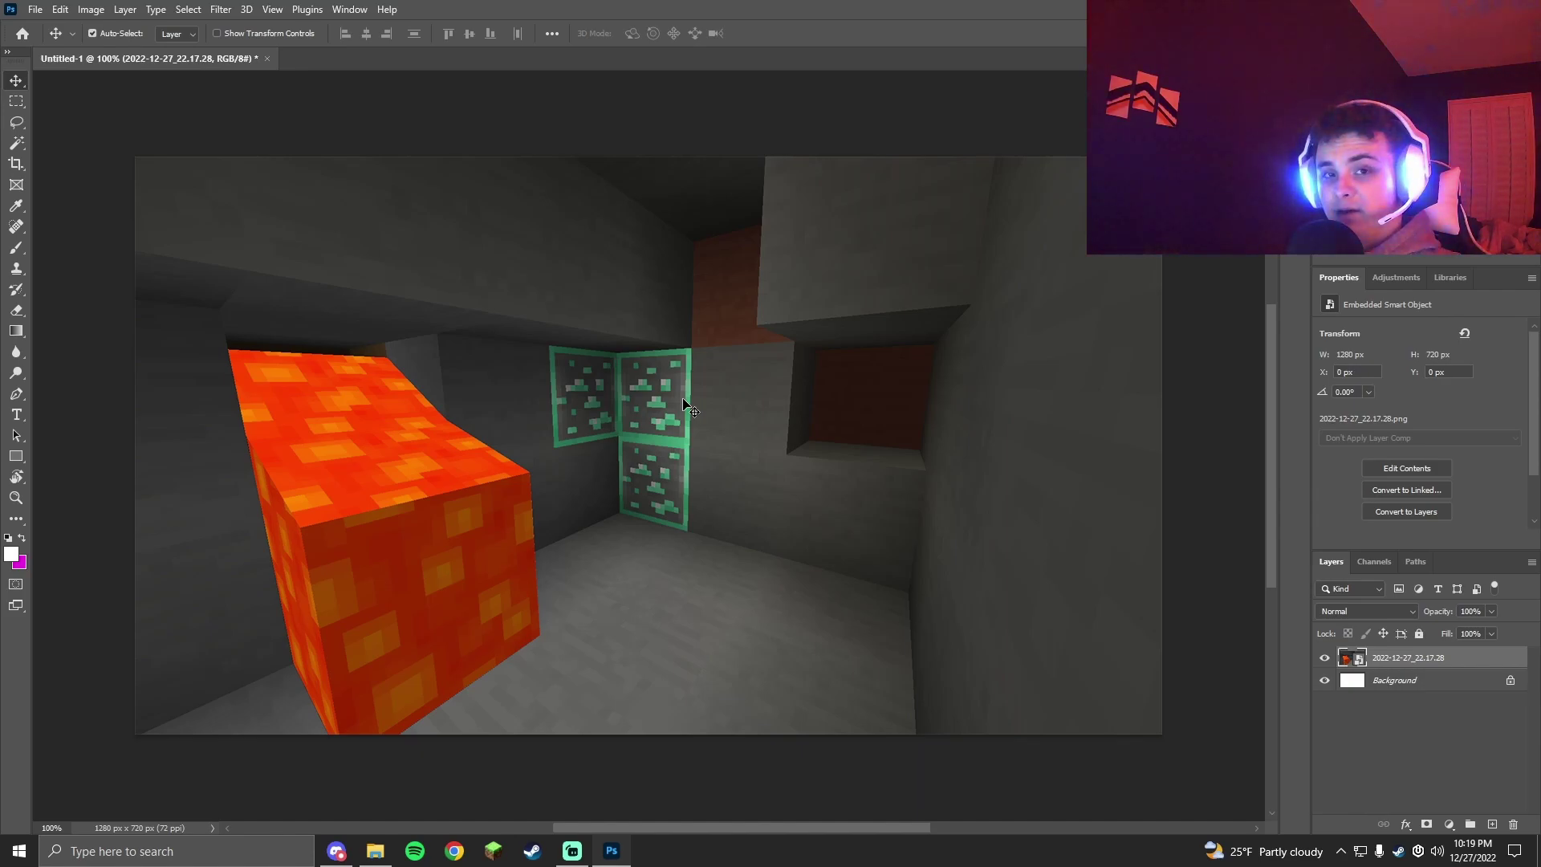
Convert the placed screenshot from a smart object to an ordinary pixel layer.
key(ctrl+plus)
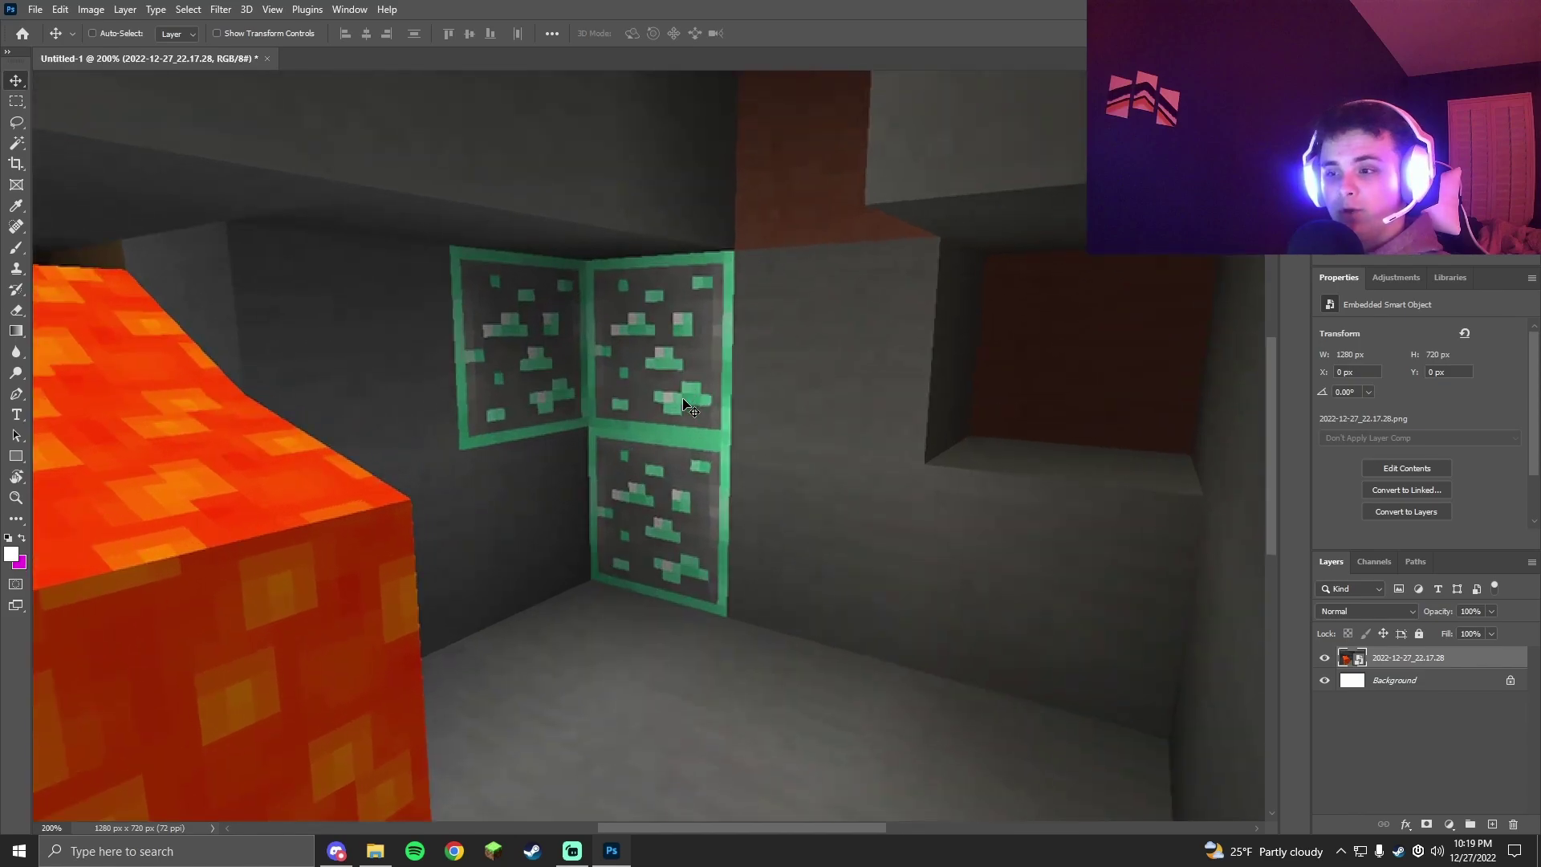
drag(690, 362, 665, 403)
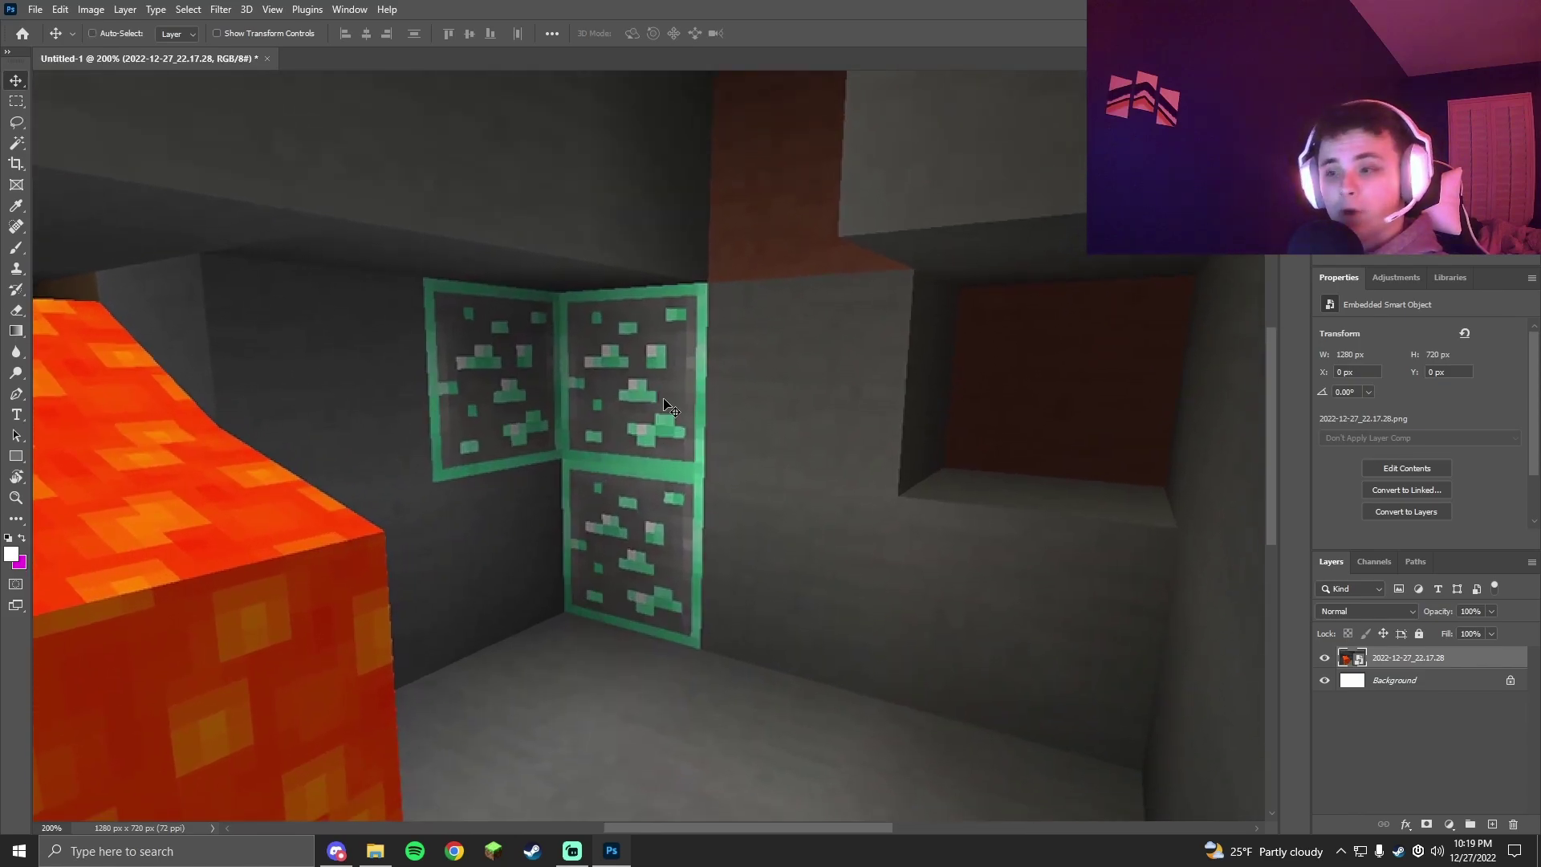
key(ctrl+plus)
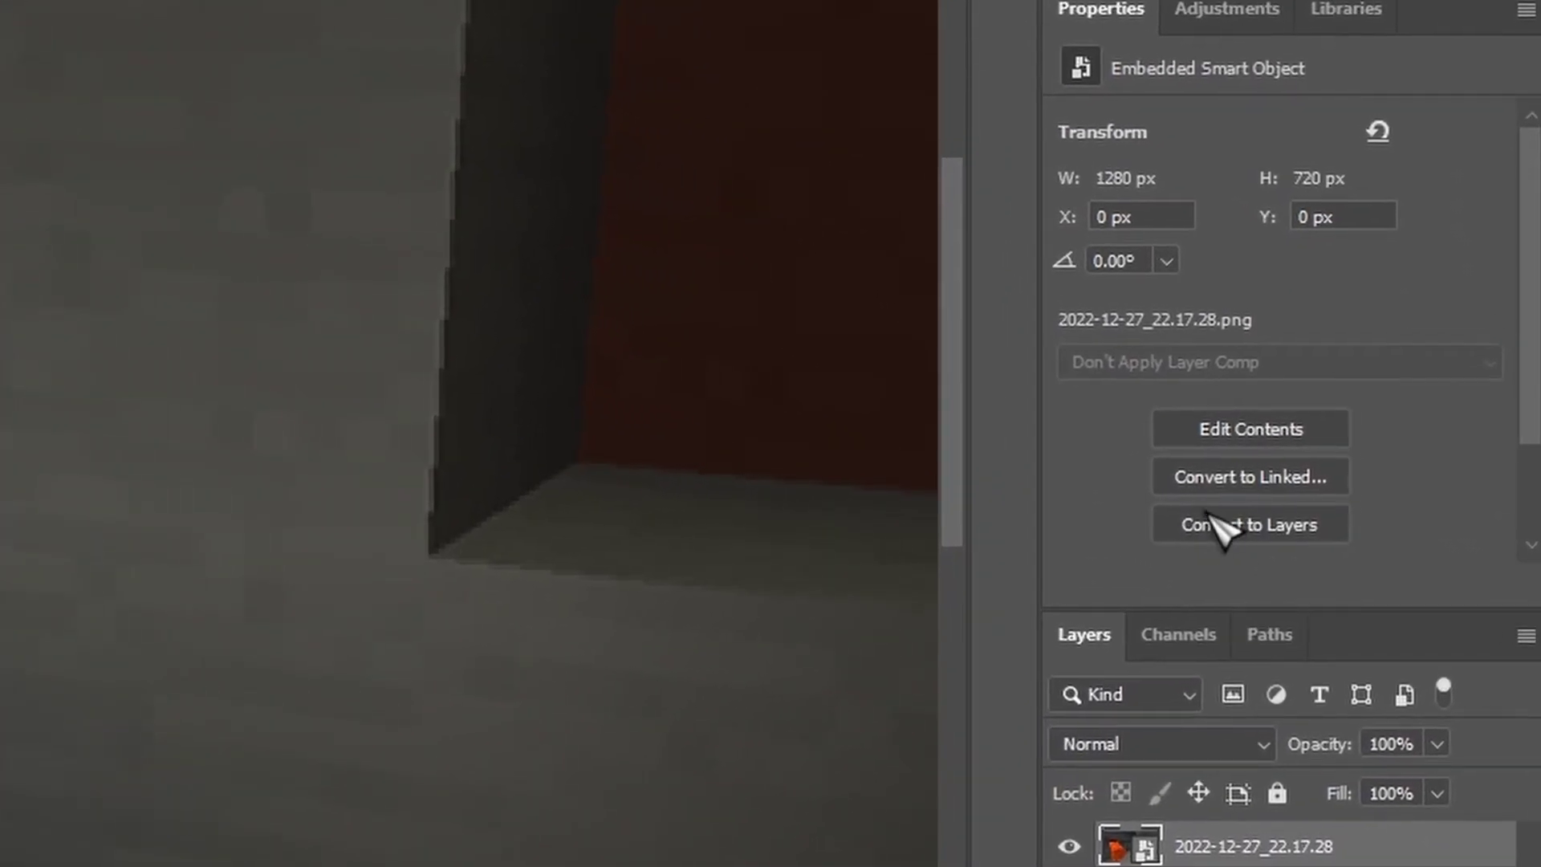
click(1236, 535)
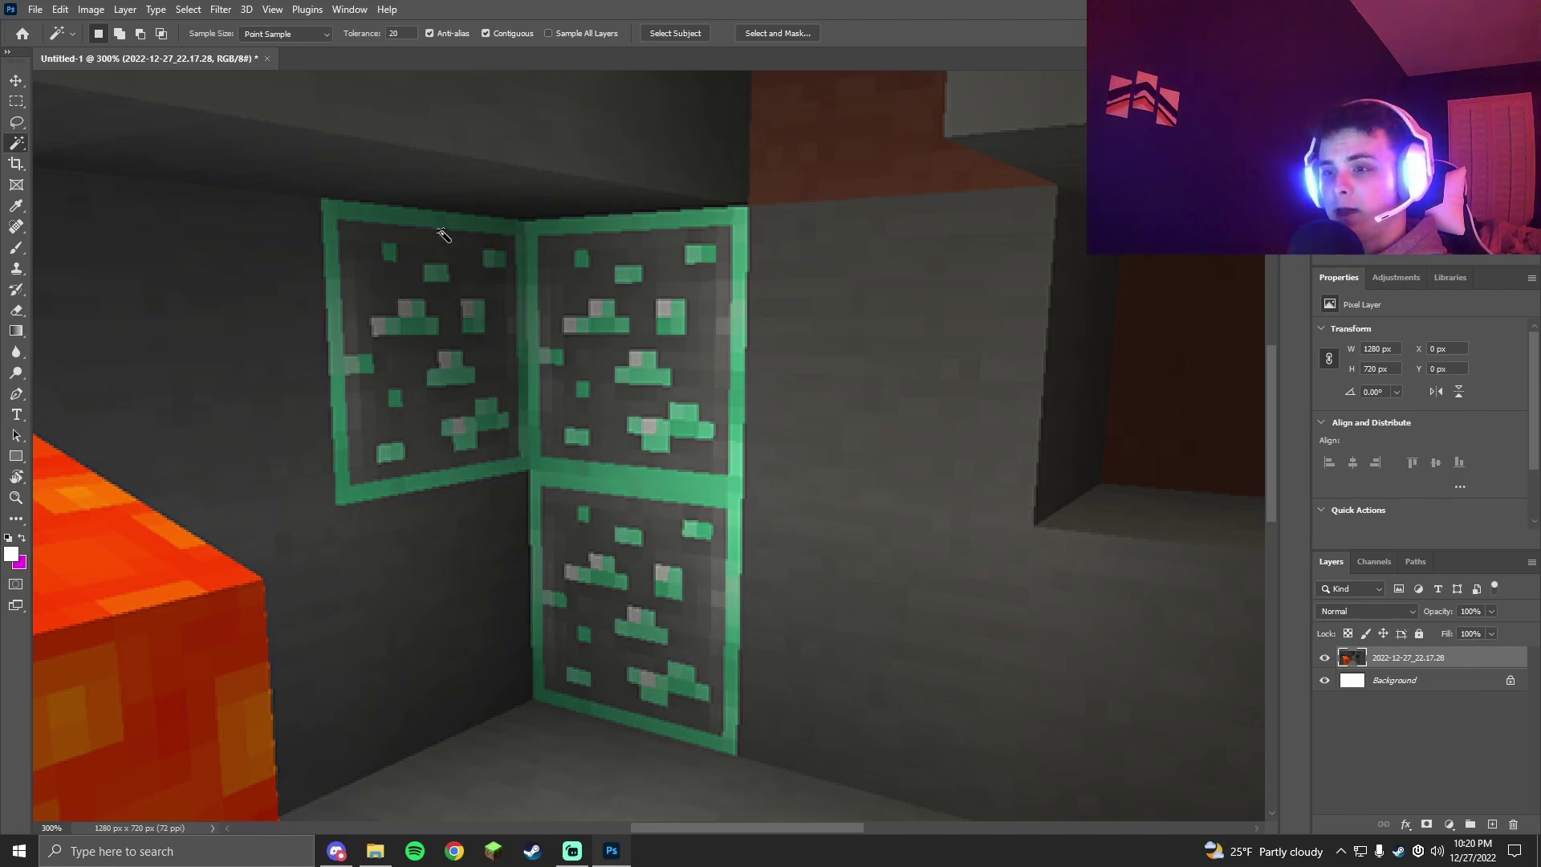
Select the green borders and ore specks of the three diamond blocks with the Magic Wand and copy them to a new layer.
click(592, 477)
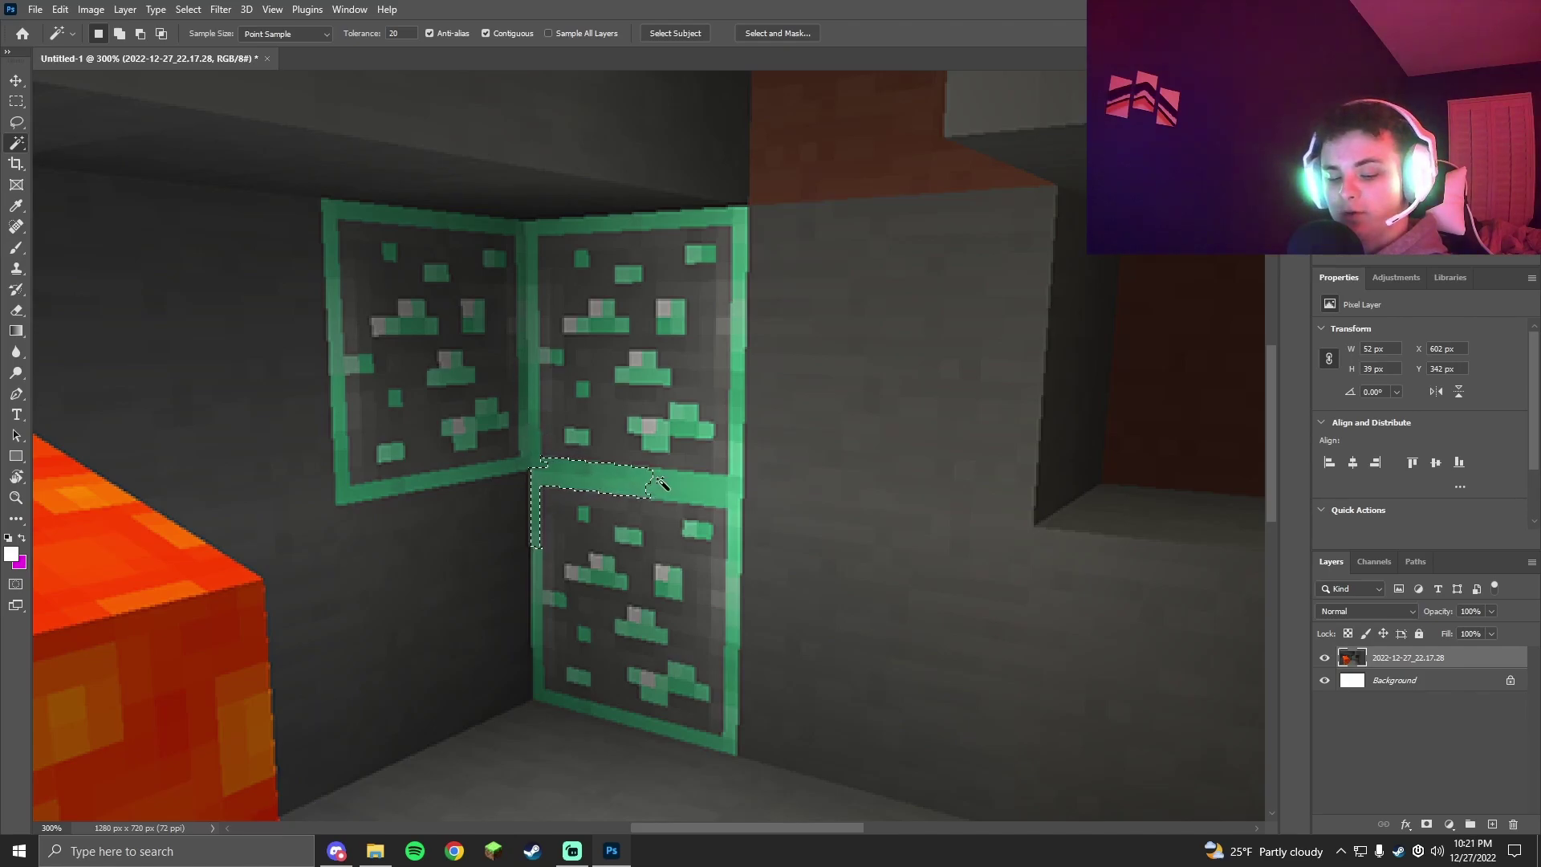
key(shift)
shift+click(739, 383)
shift+click(499, 228)
shift+click(536, 346)
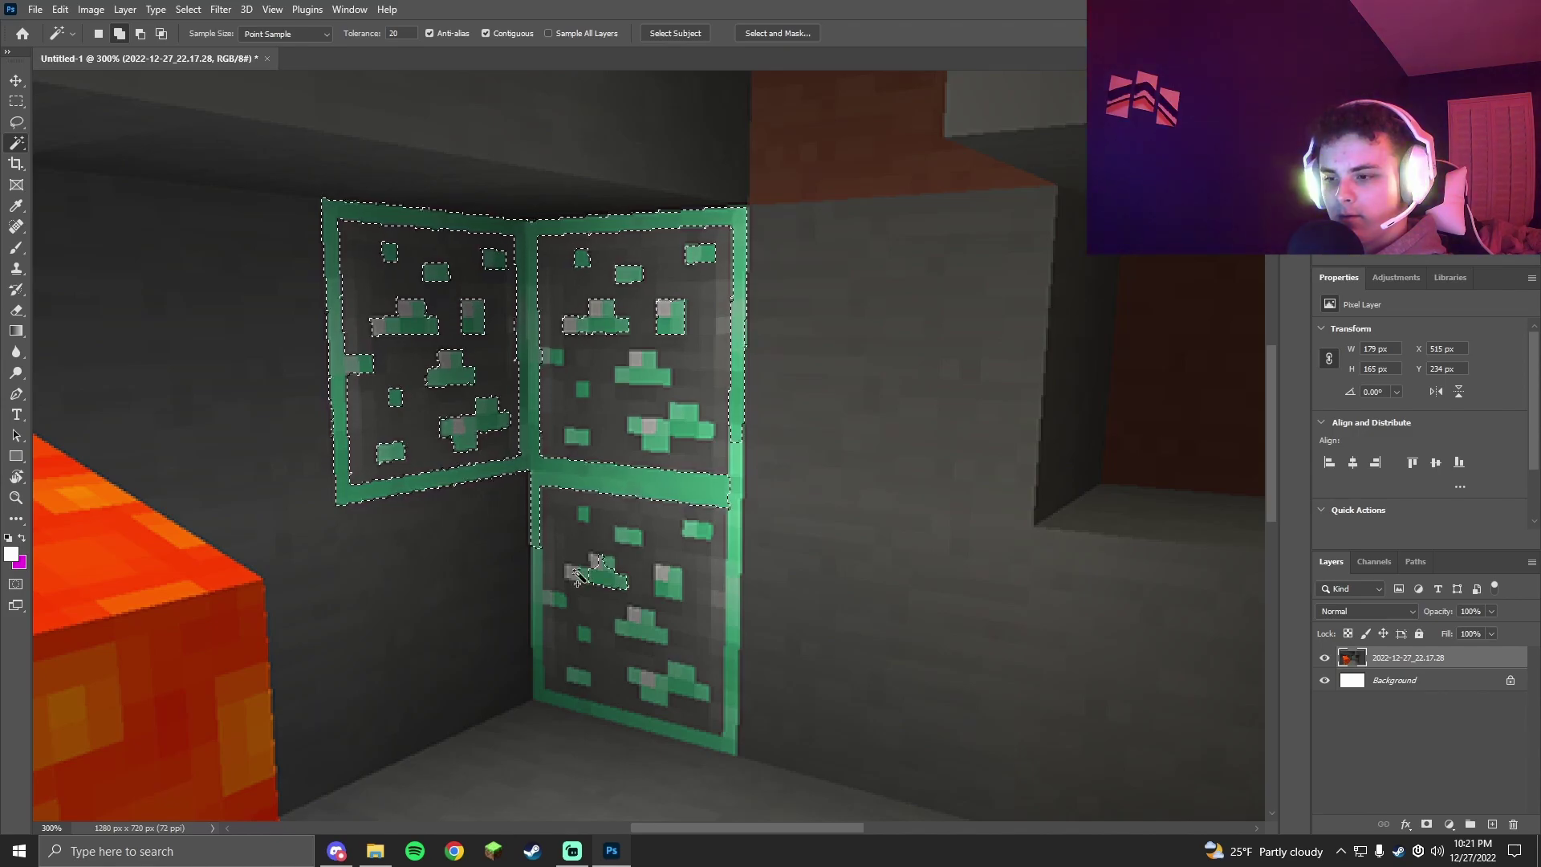
shift+click(591, 722)
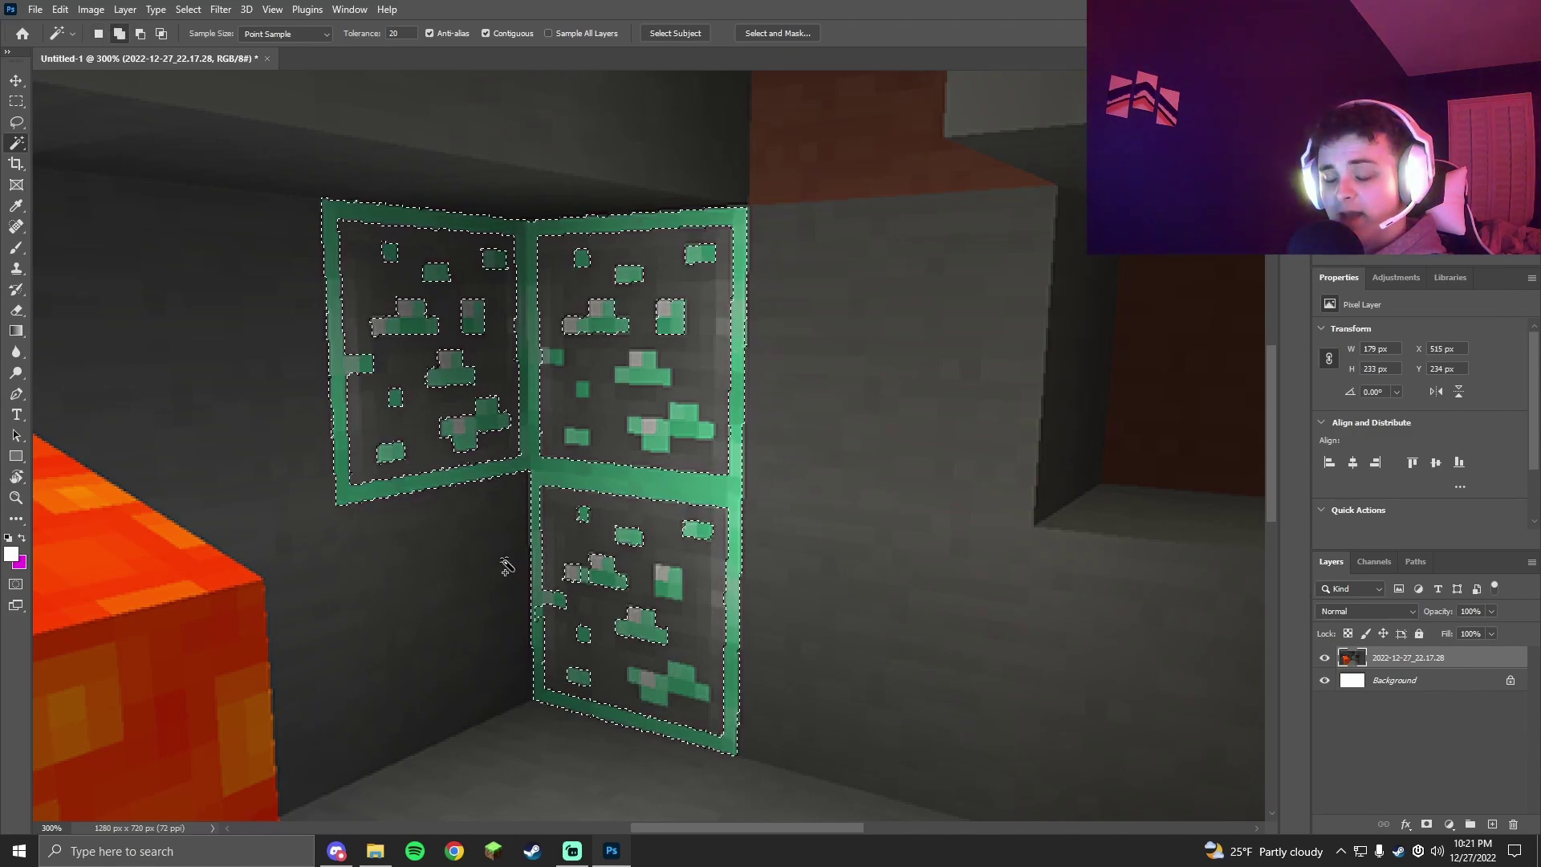
shift+click(311, 523)
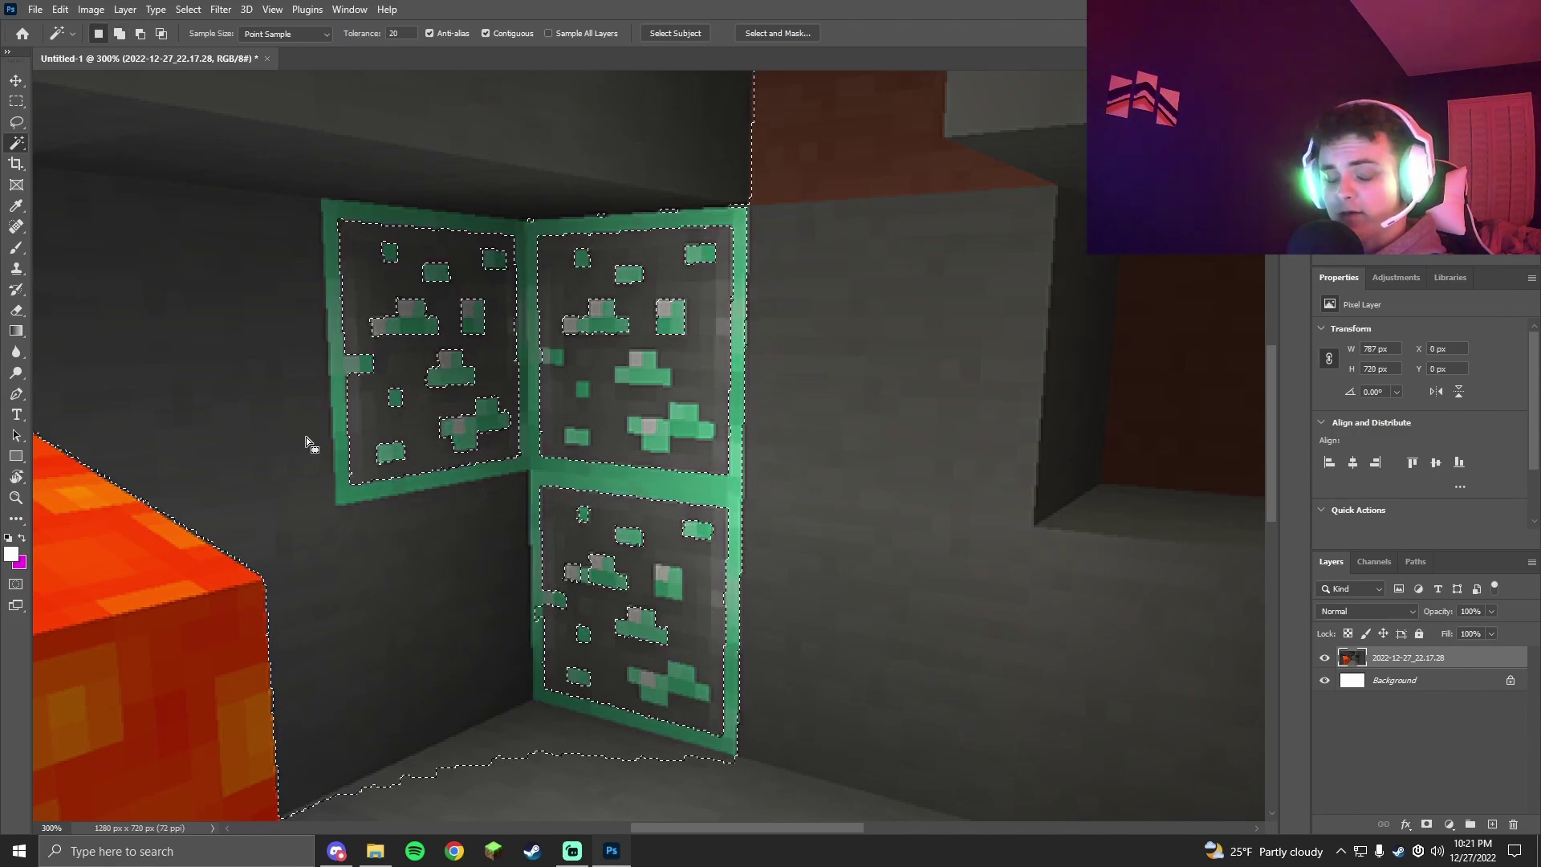
key(ctrl+z)
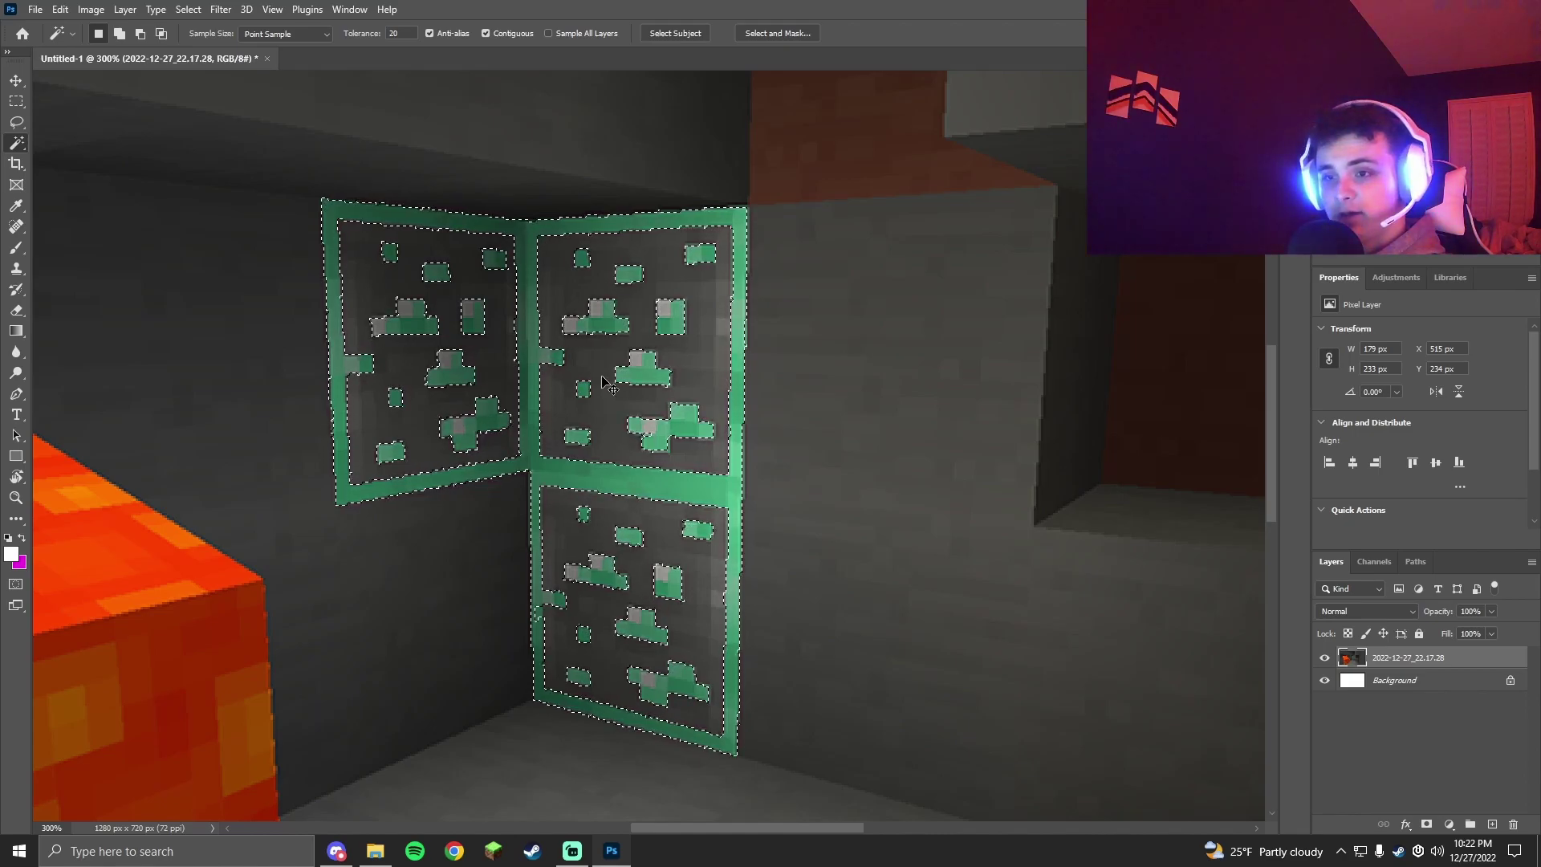
key(ctrl+j)
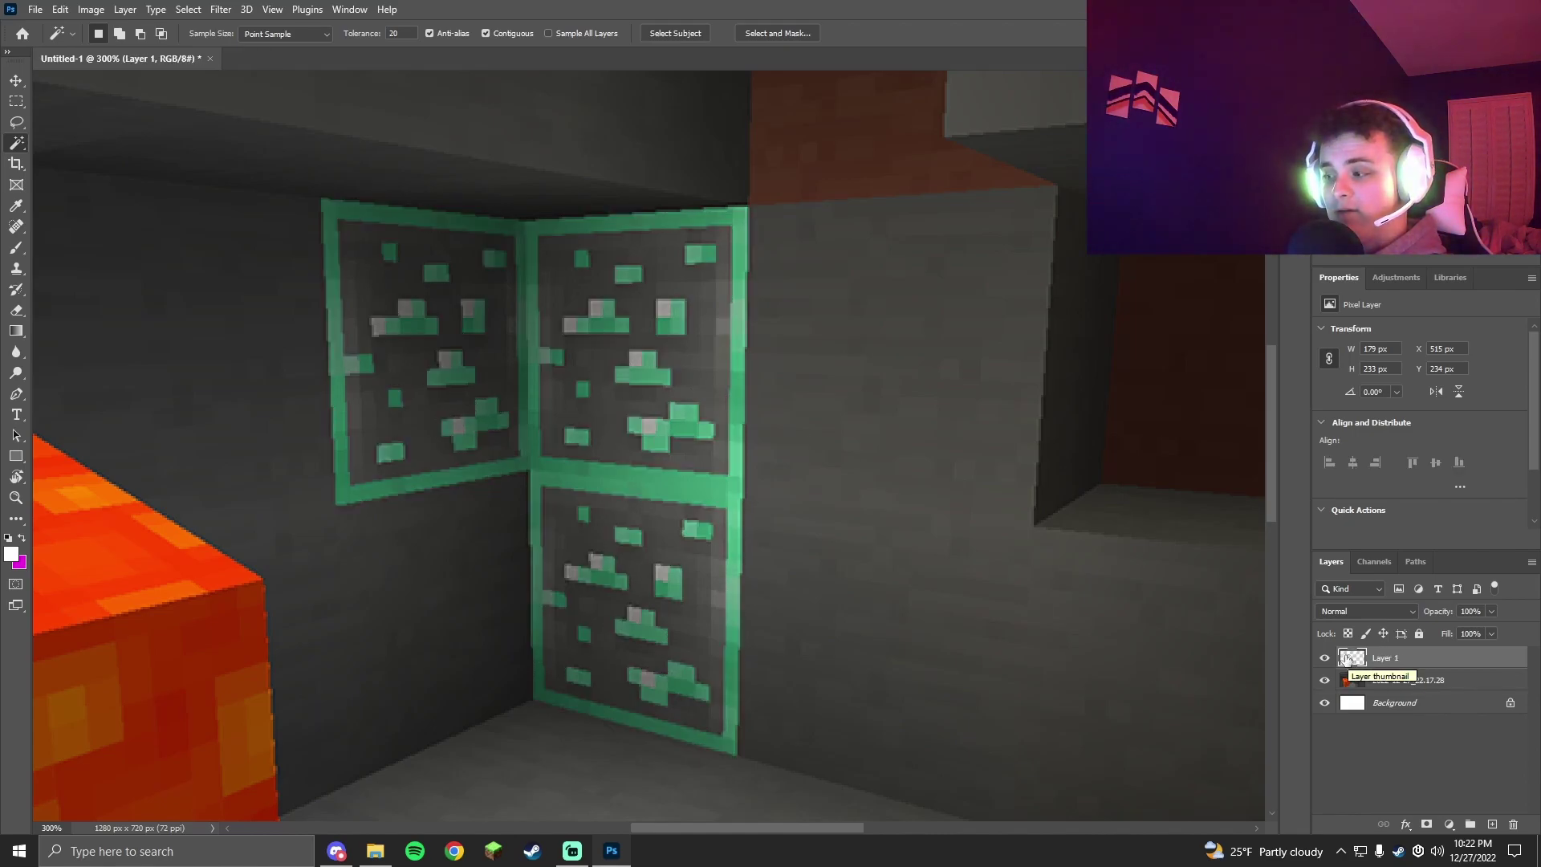
click(1323, 682)
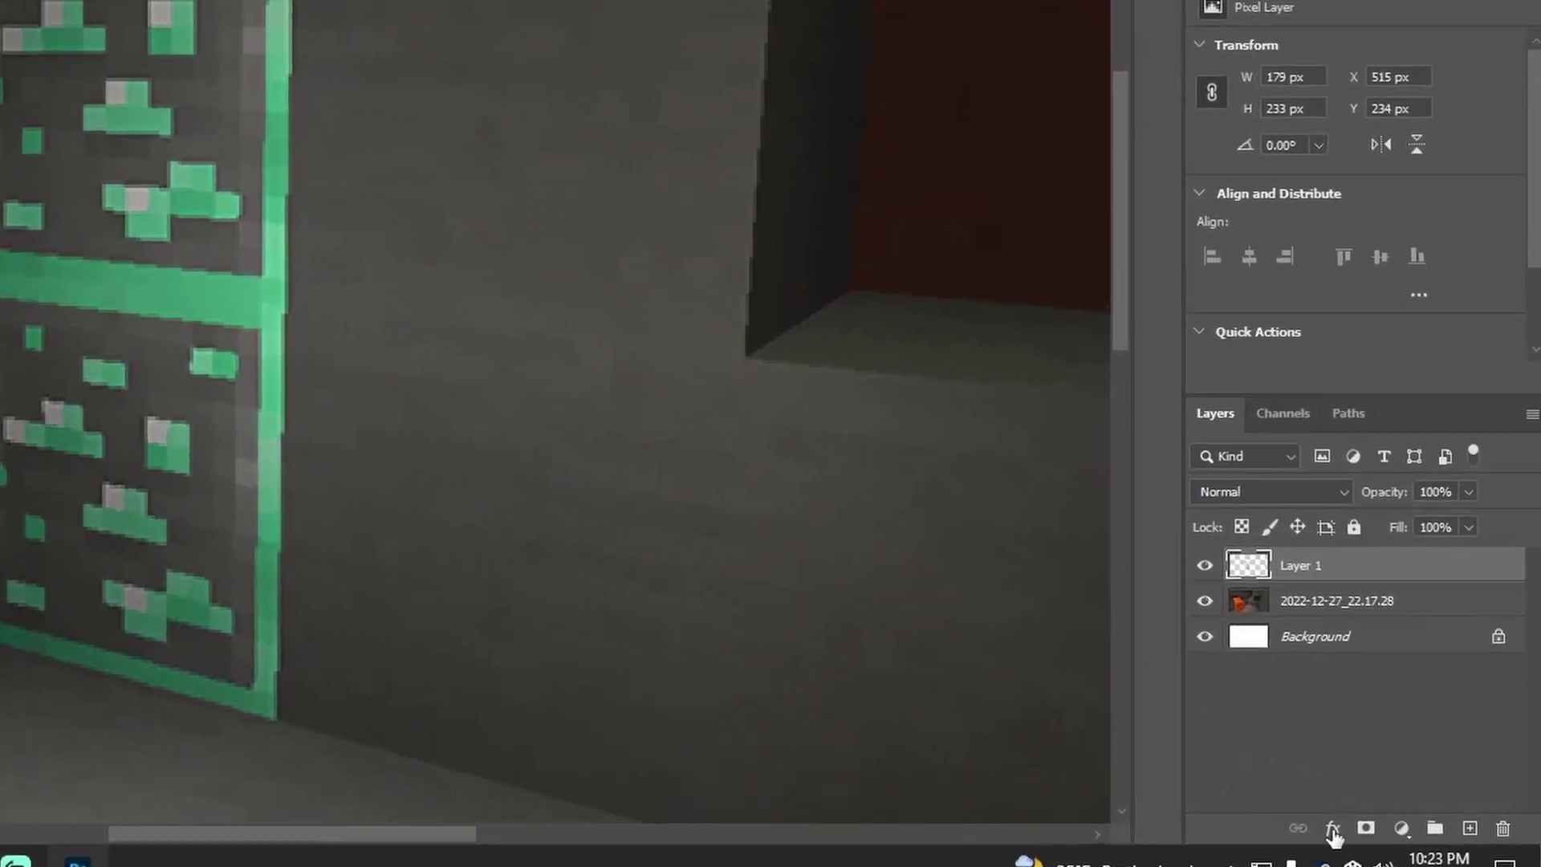
Add a Gradient Overlay effect to the copied ore layer.
click(1335, 831)
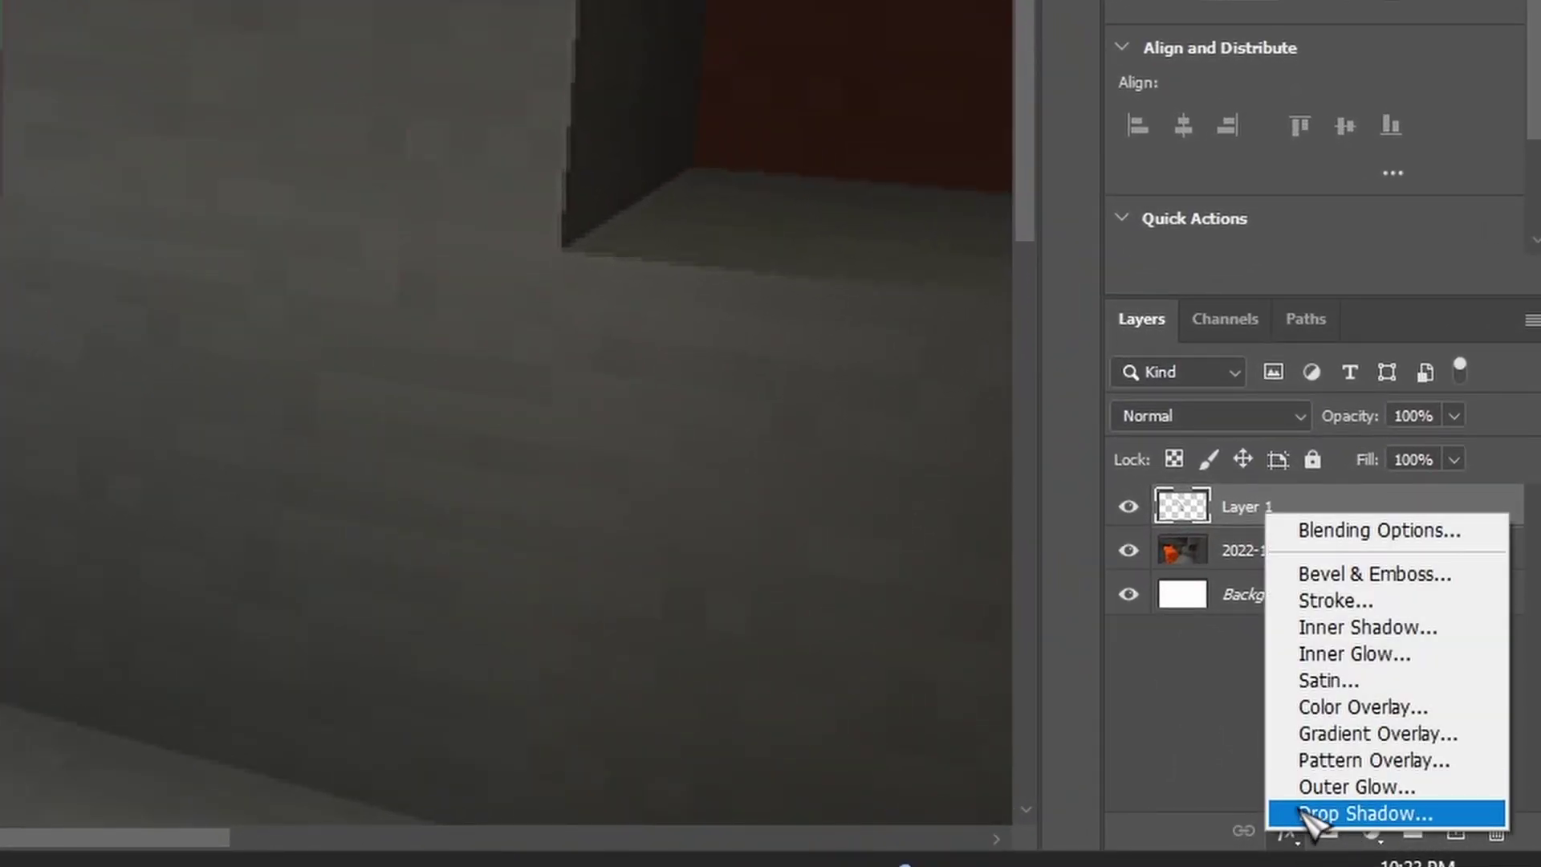
key(Escape)
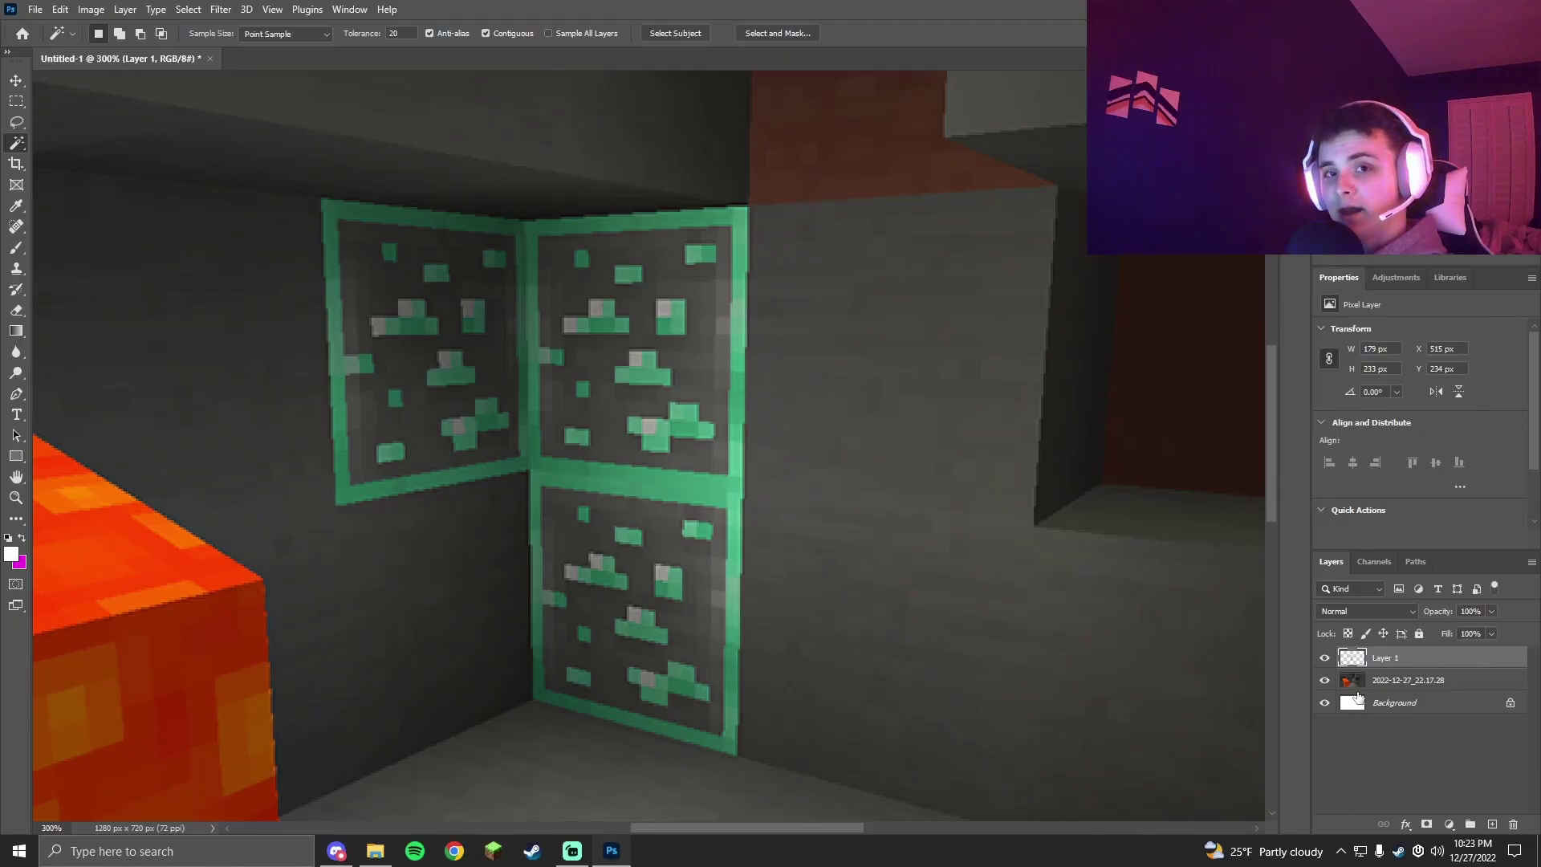
click(1406, 826)
click(1436, 758)
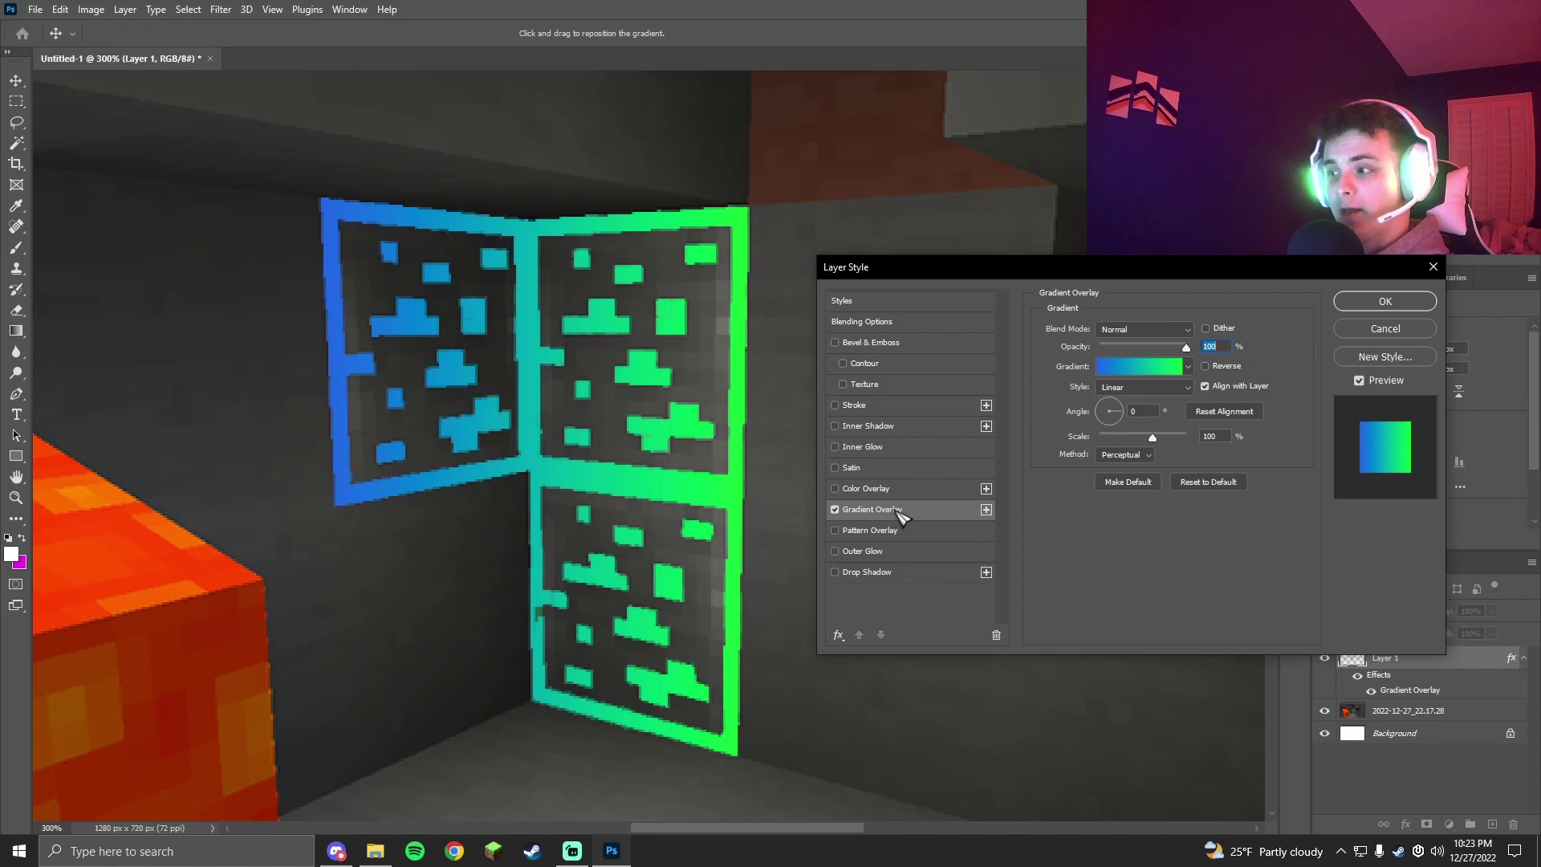
click(1188, 366)
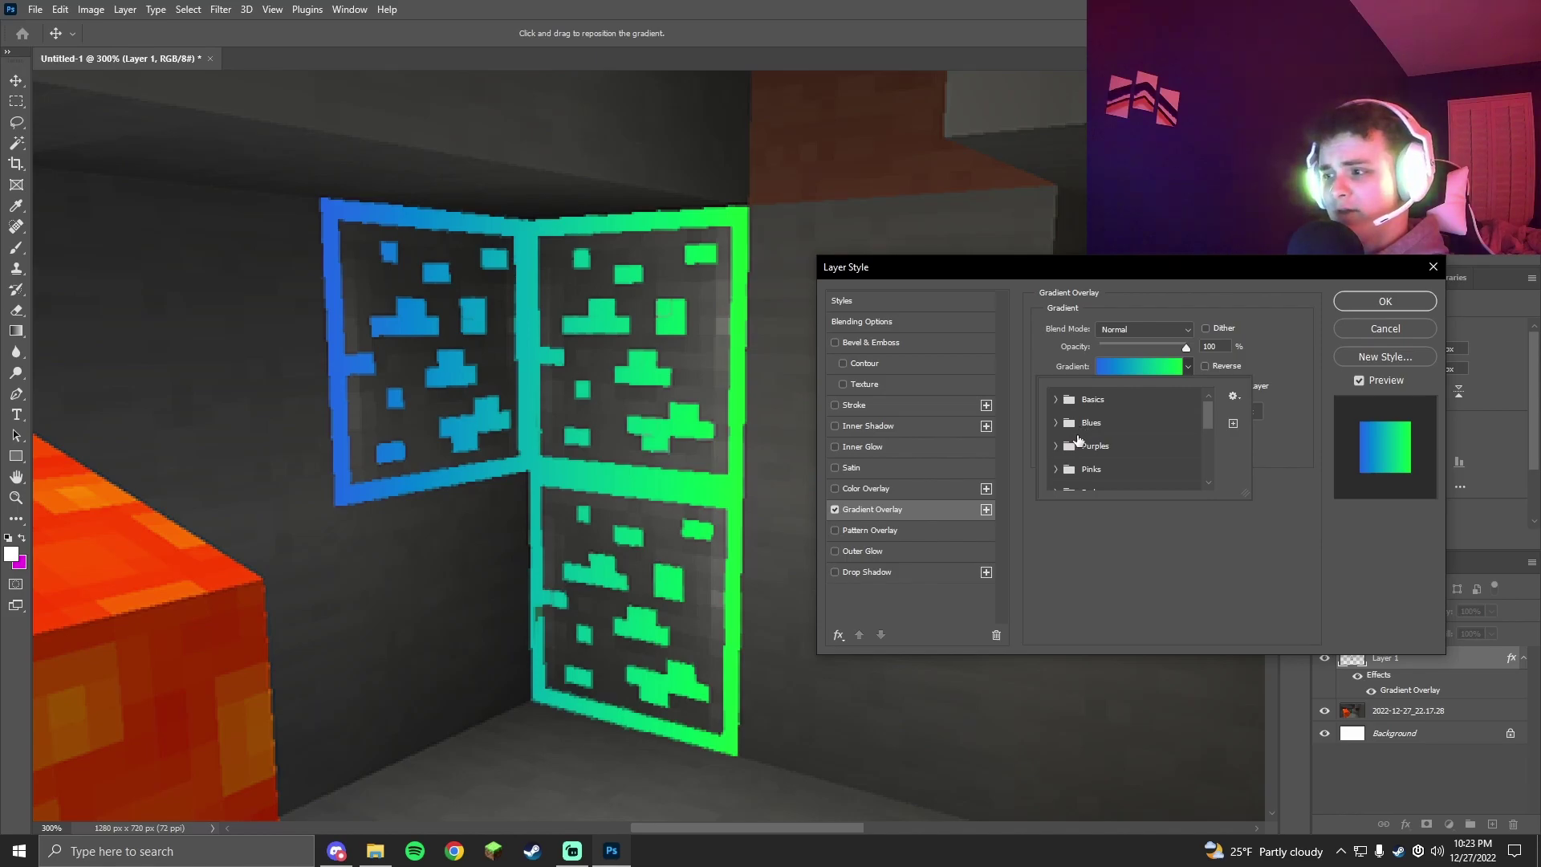
click(1189, 366)
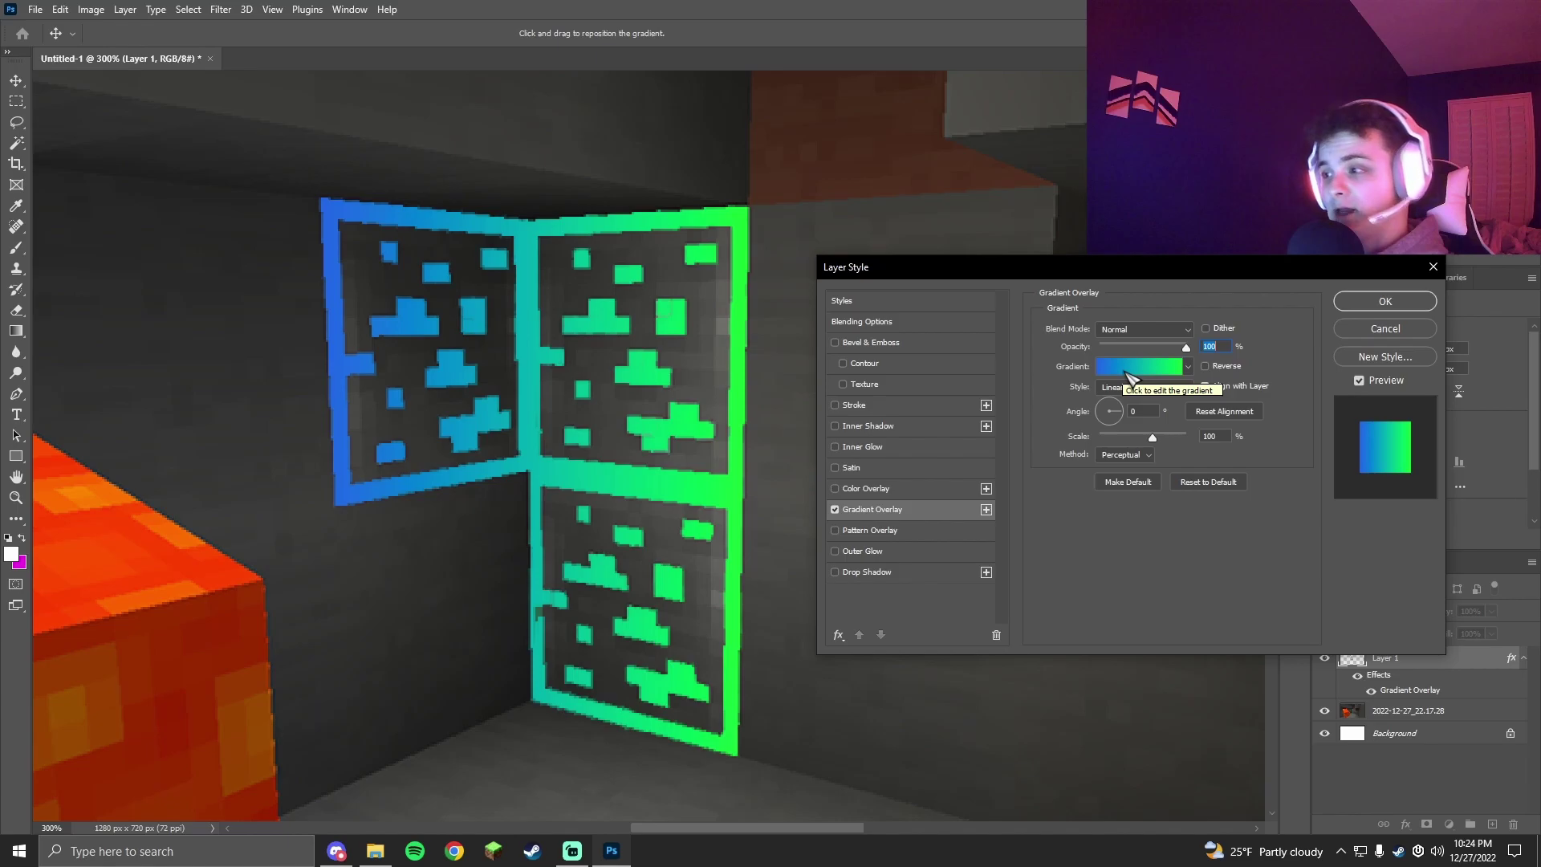
Add four white colour stops to the overlay's gradient, spread between 19% and 78%.
click(1127, 374)
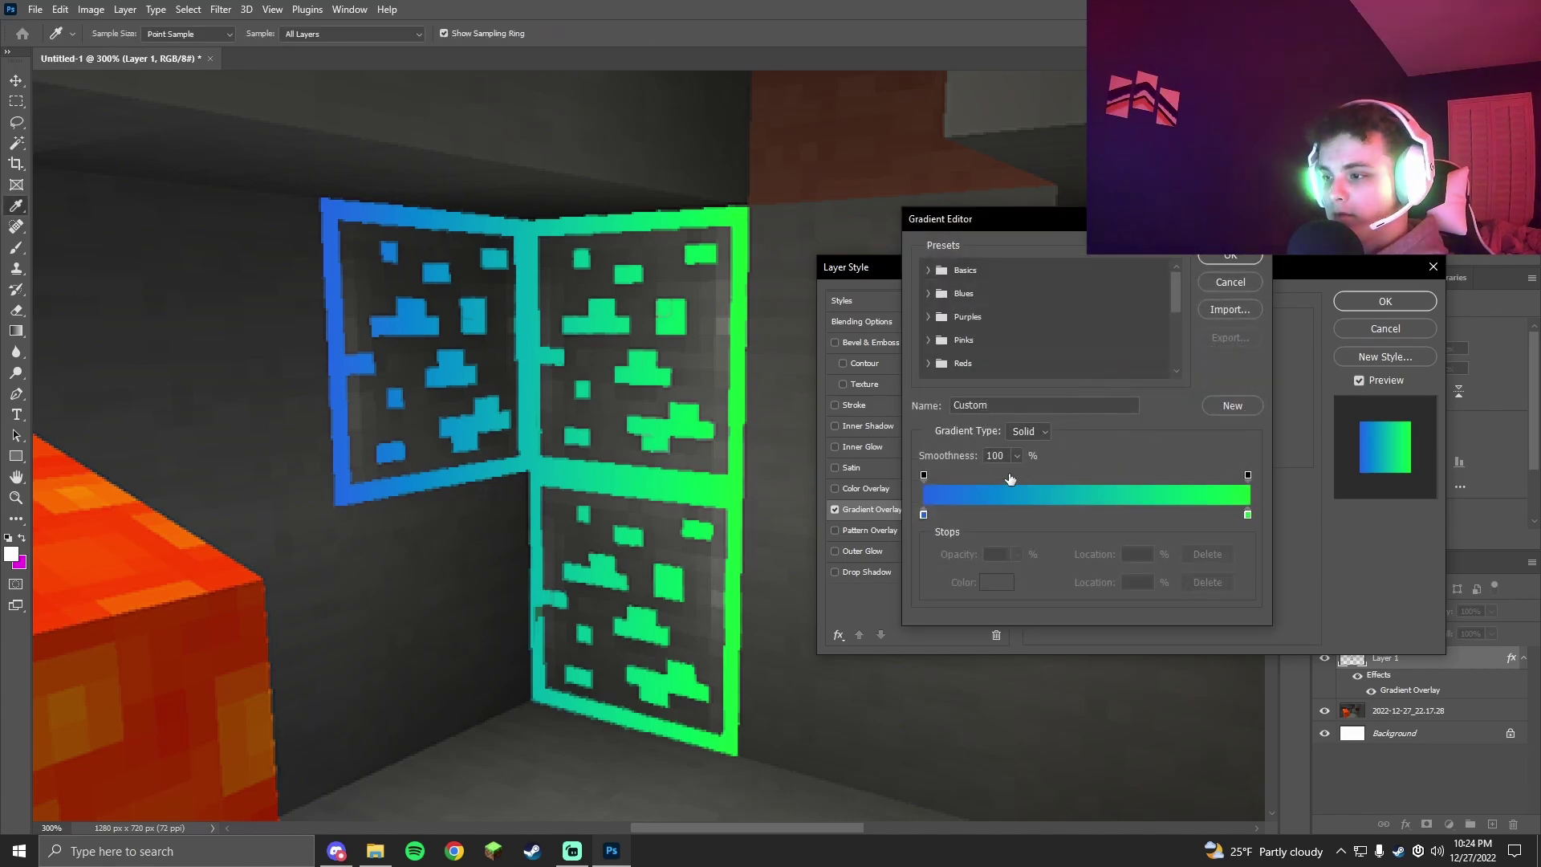
click(986, 514)
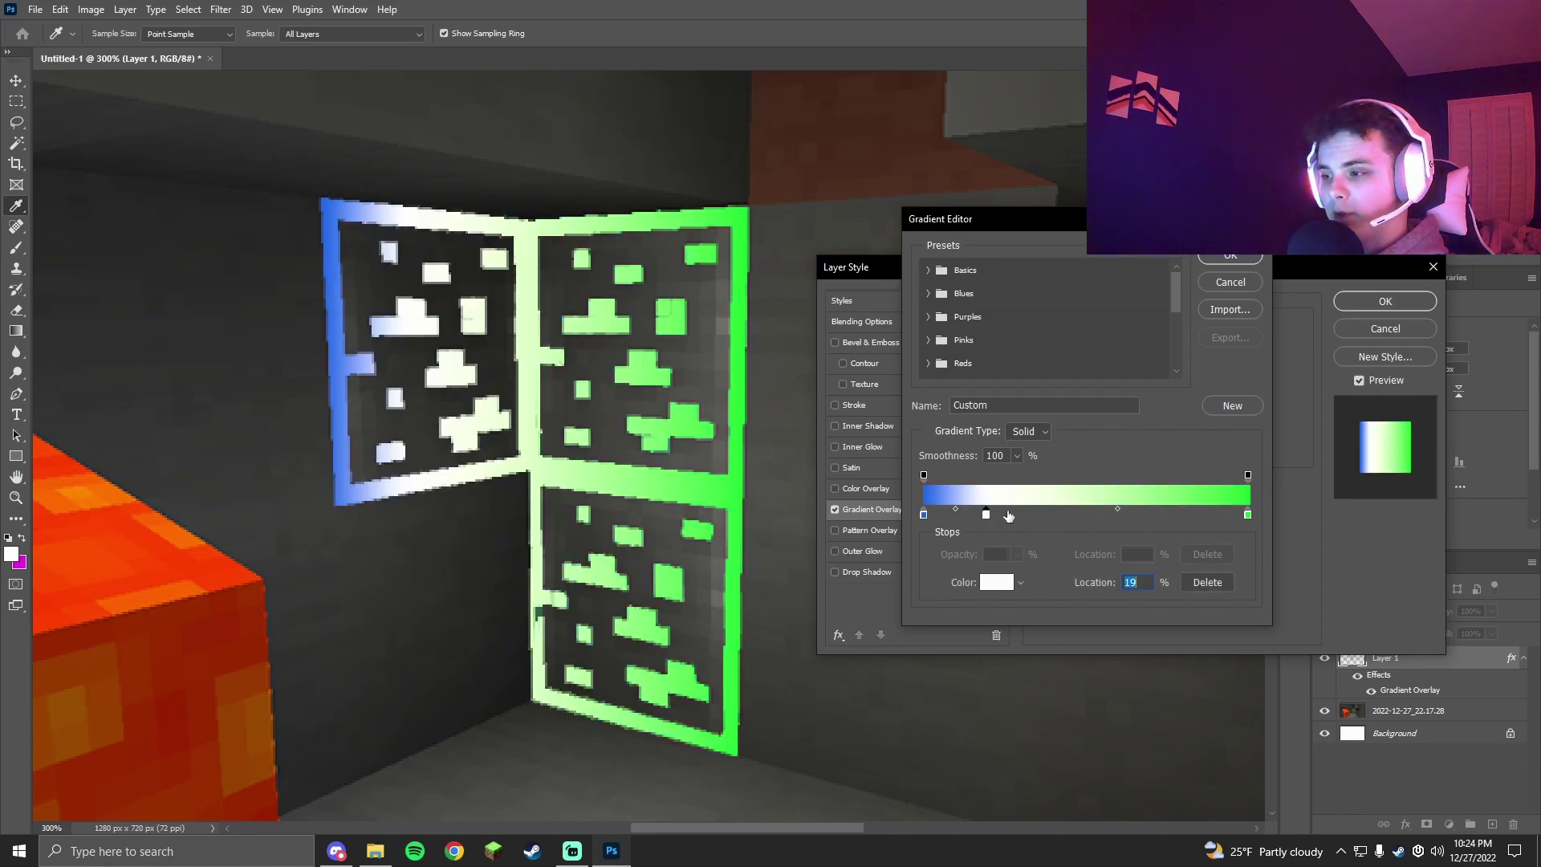
click(1058, 514)
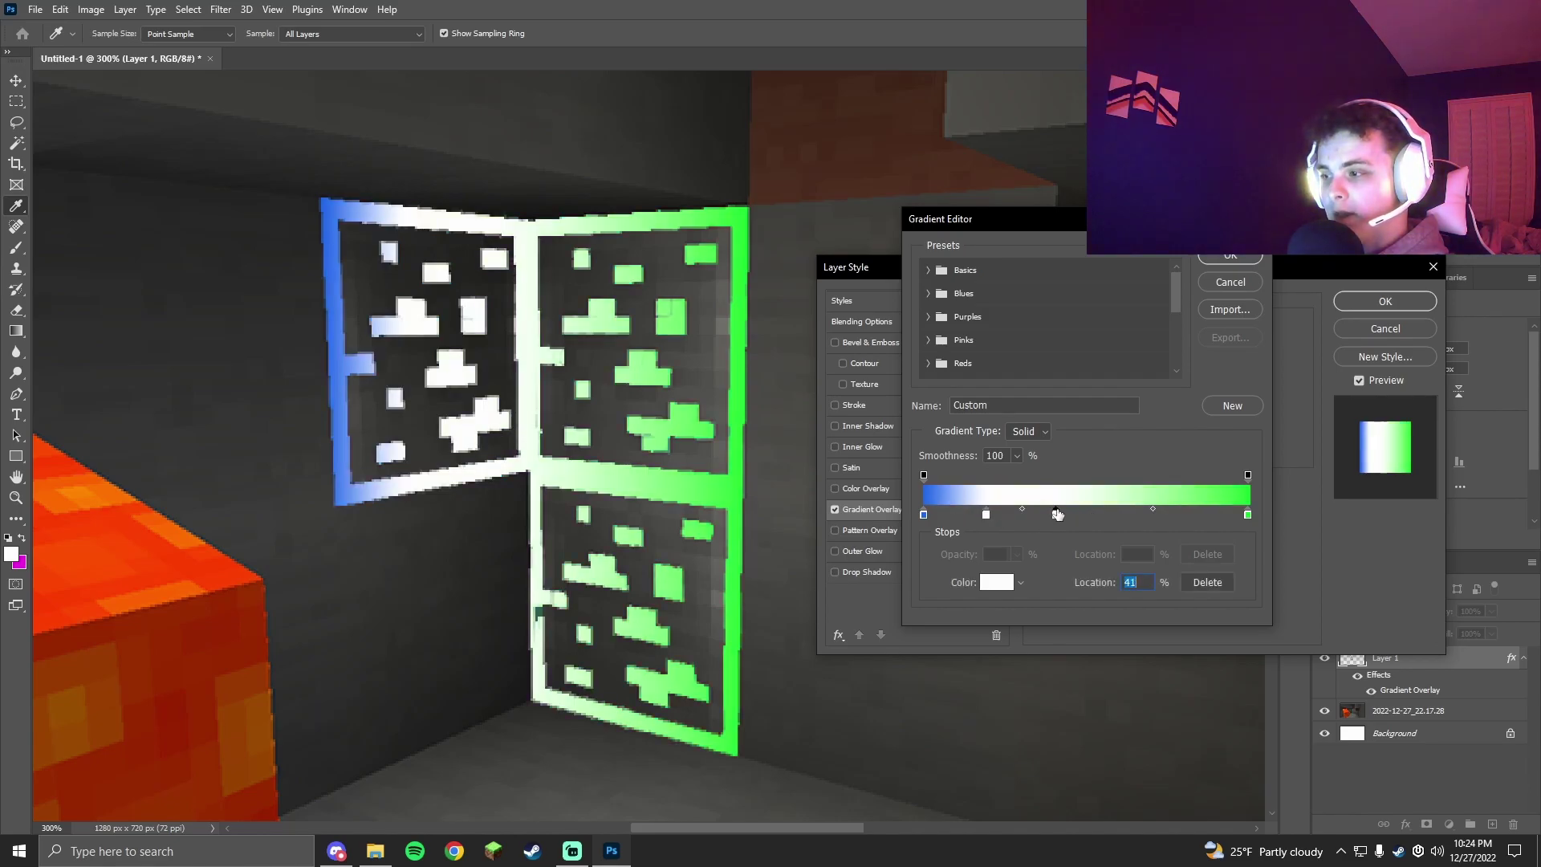
click(1123, 514)
click(1177, 514)
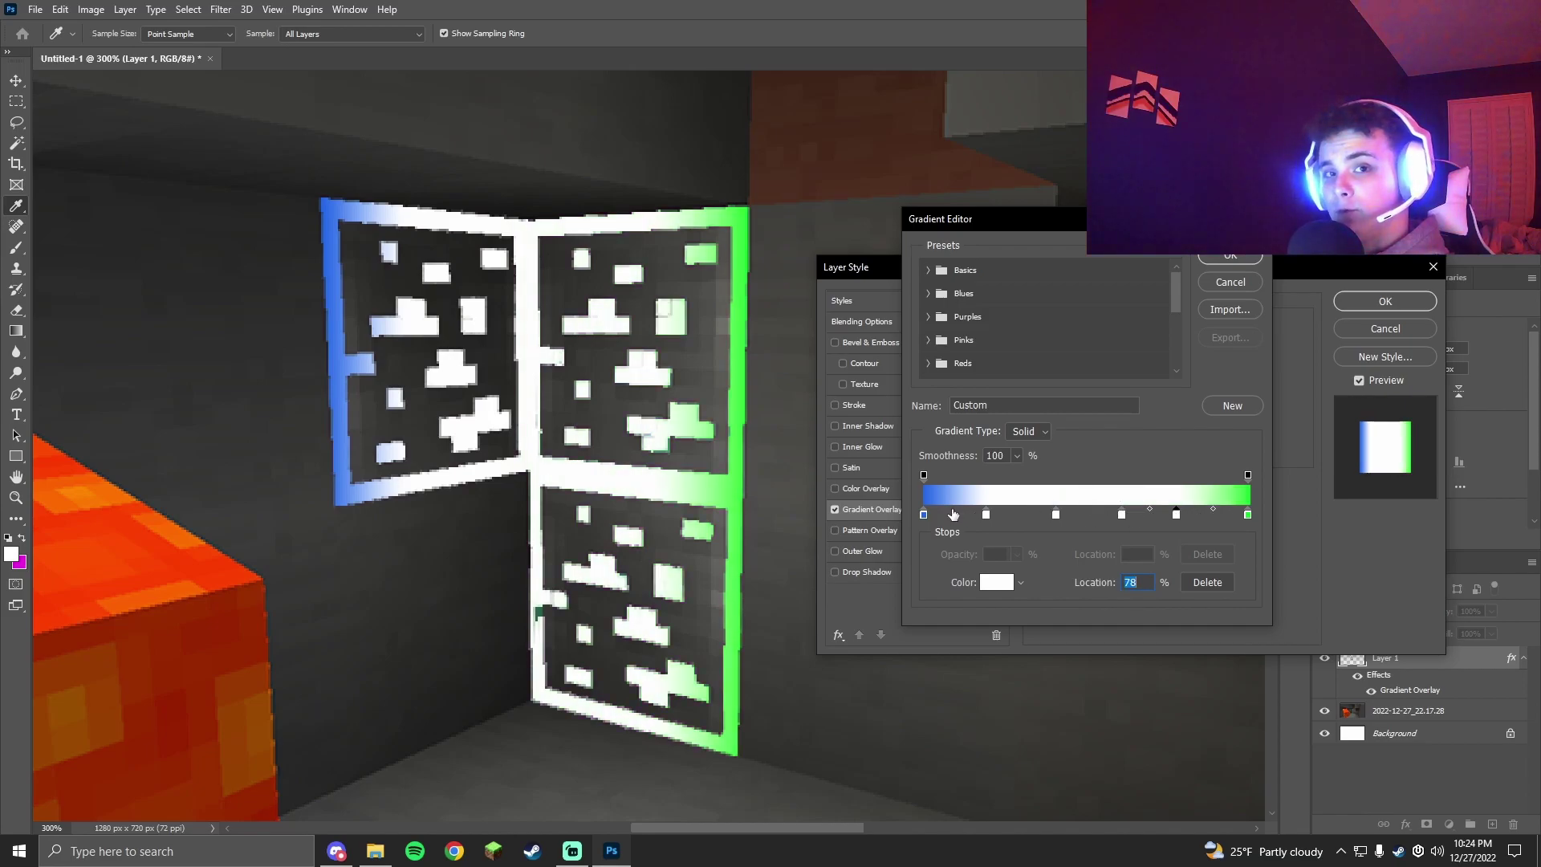
Change the gradient's first colour stop at 0% to red.
click(924, 514)
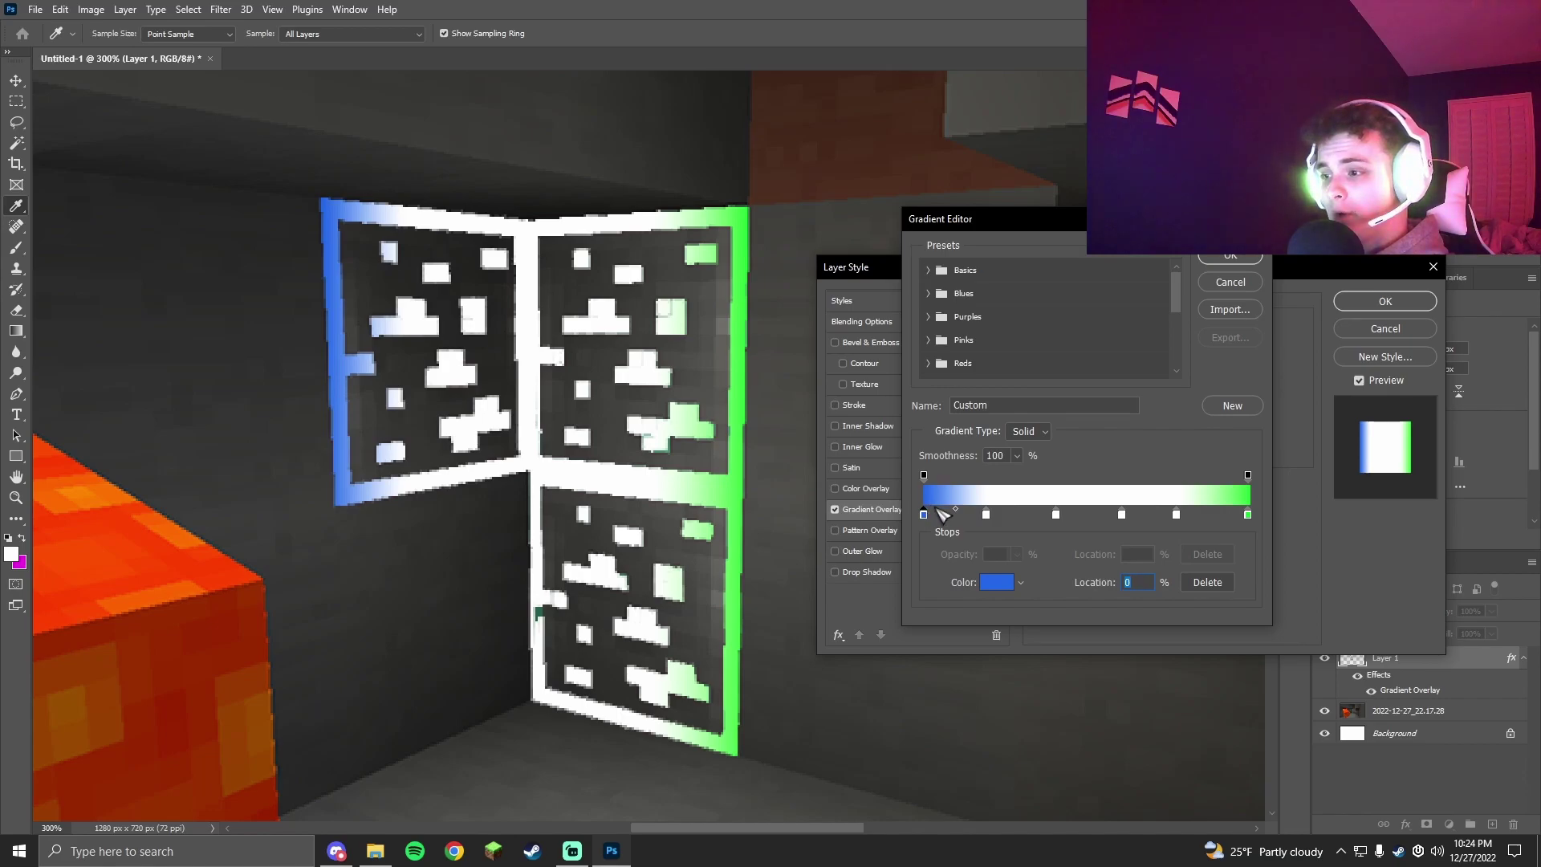
click(996, 581)
drag(1250, 556, 1249, 531)
click(1393, 524)
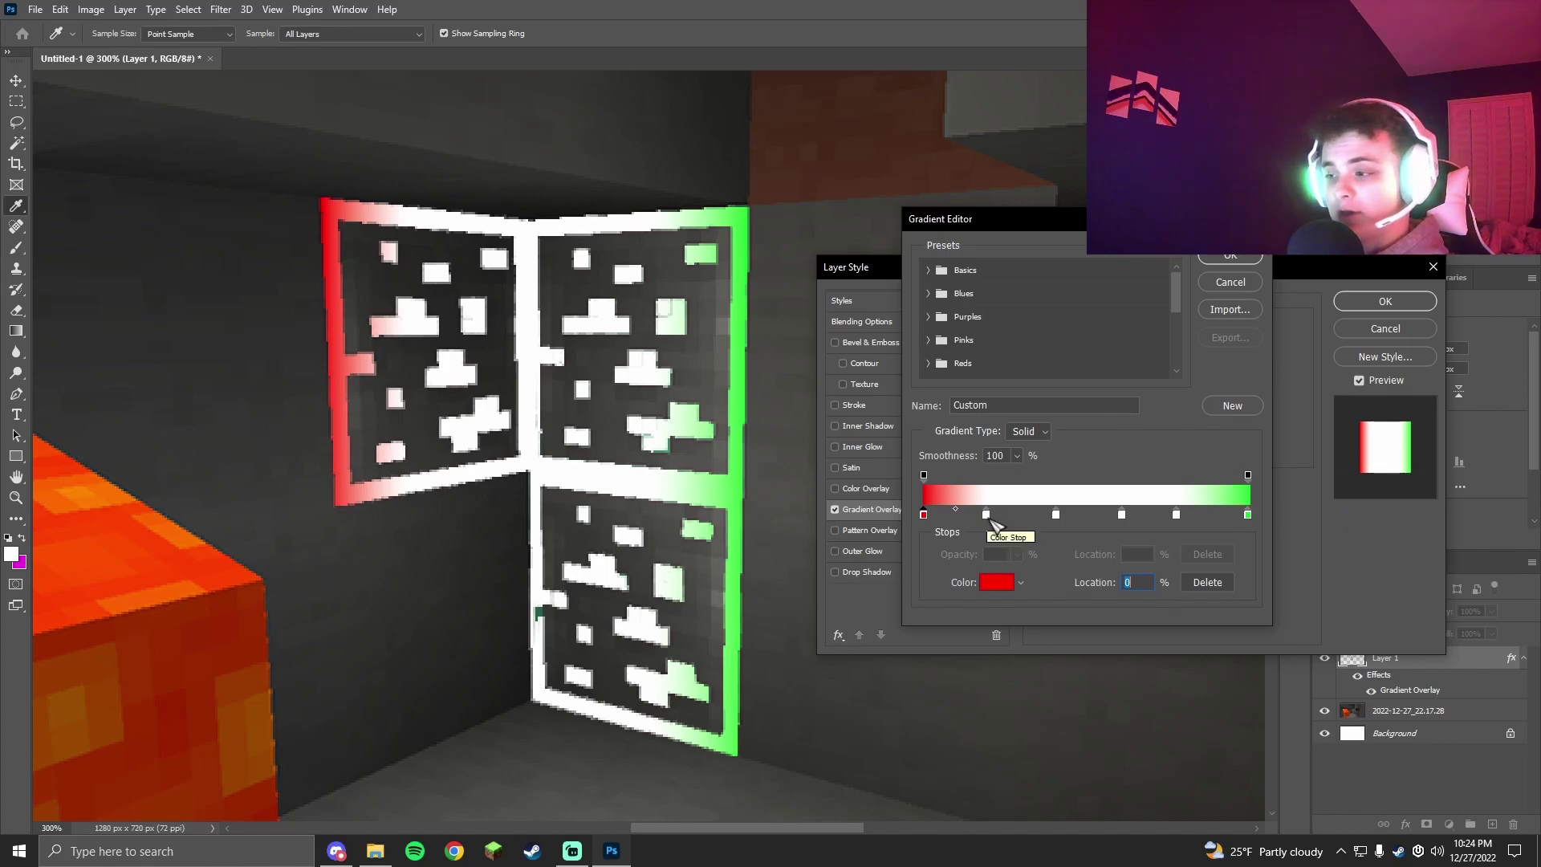
Recolour the remaining gradient stops orange, yellow, green, blue and magenta in order, and apply the Gradient Overlay to the ore layer.
double_click(986, 513)
double_click(1055, 513)
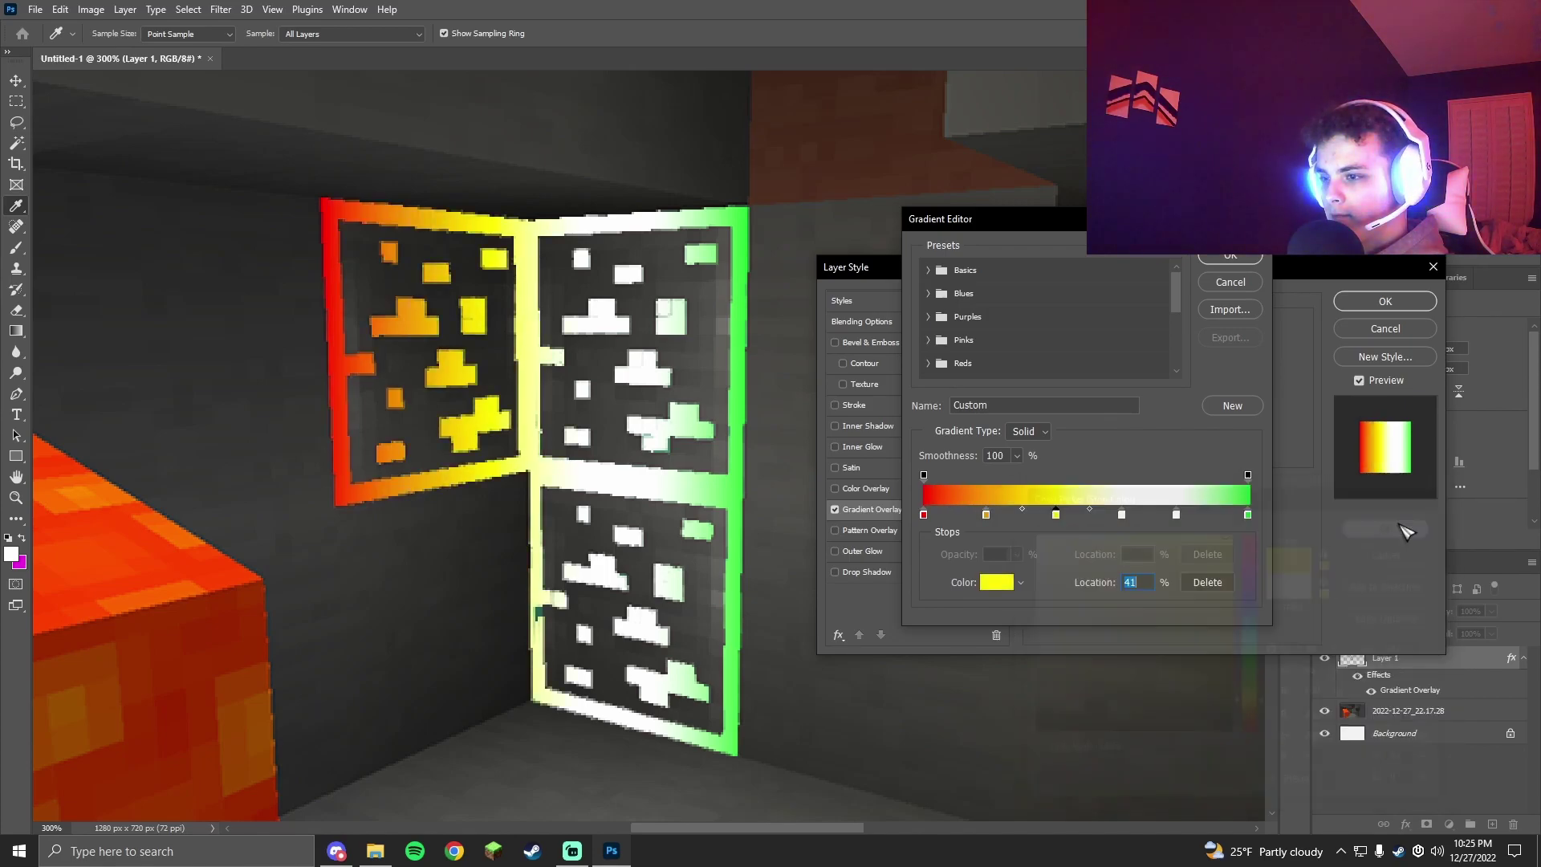
key(Return)
click(1121, 514)
double_click(1176, 514)
double_click(1247, 513)
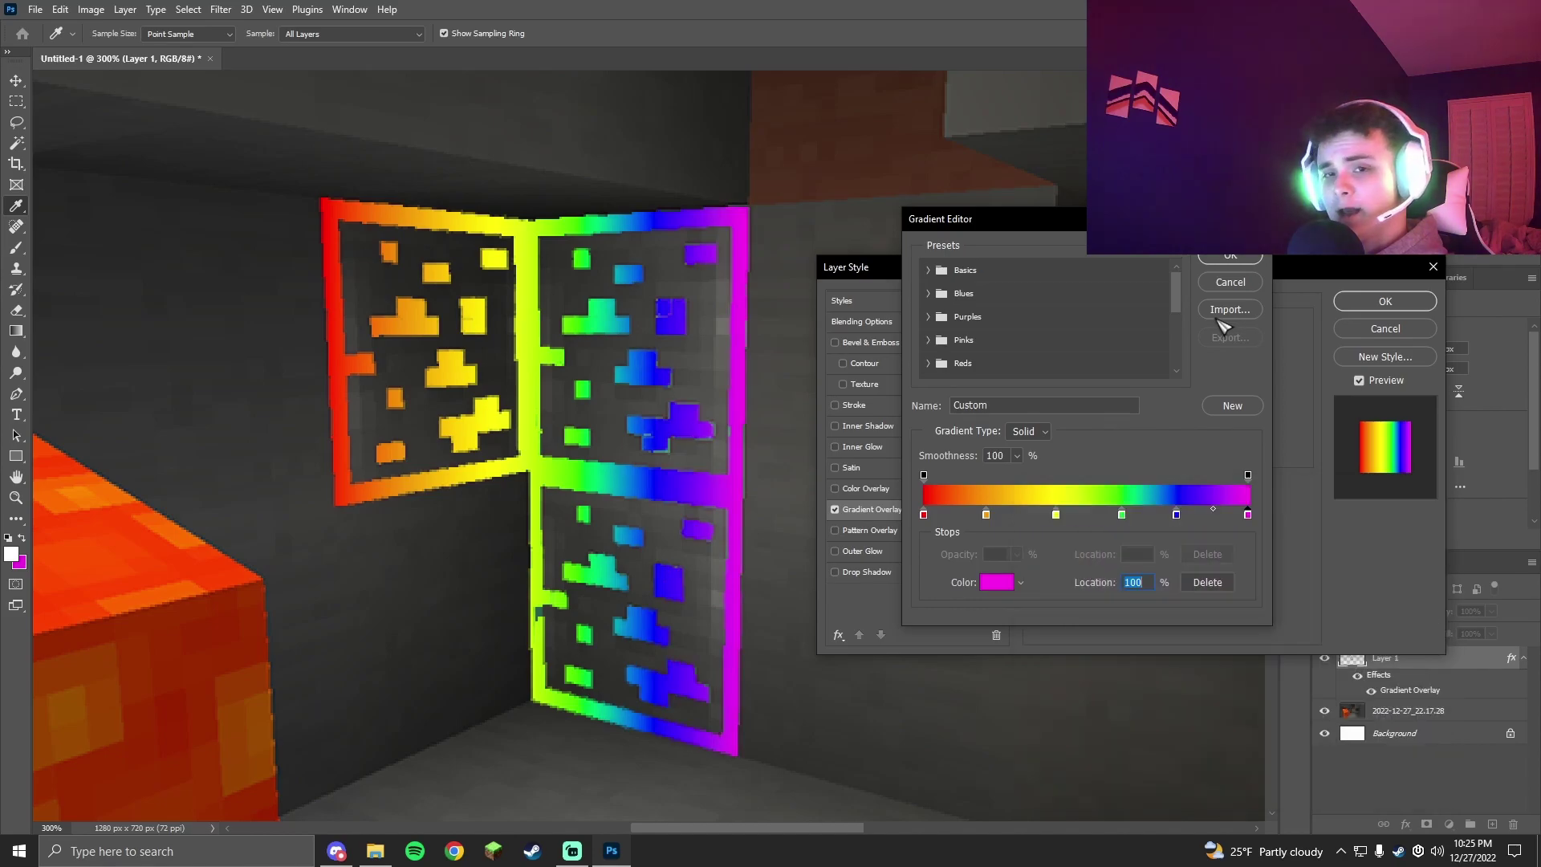
click(1230, 257)
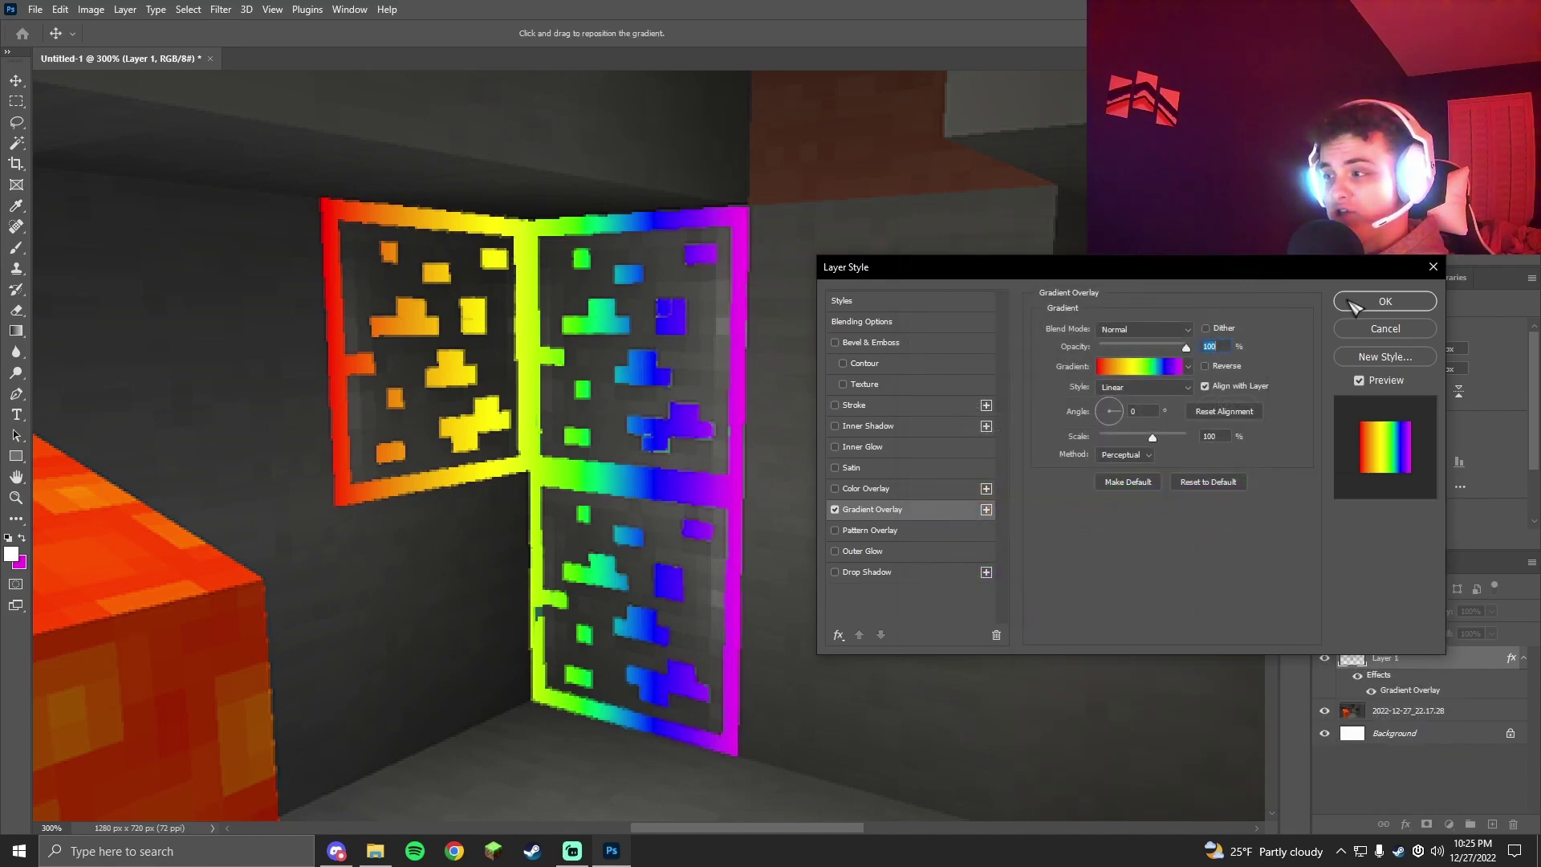
click(1385, 301)
Add an Outer Glow effect to the rainbow ore layer and set its colour to white (ffffff).
key(w)
key(ctrl+1)
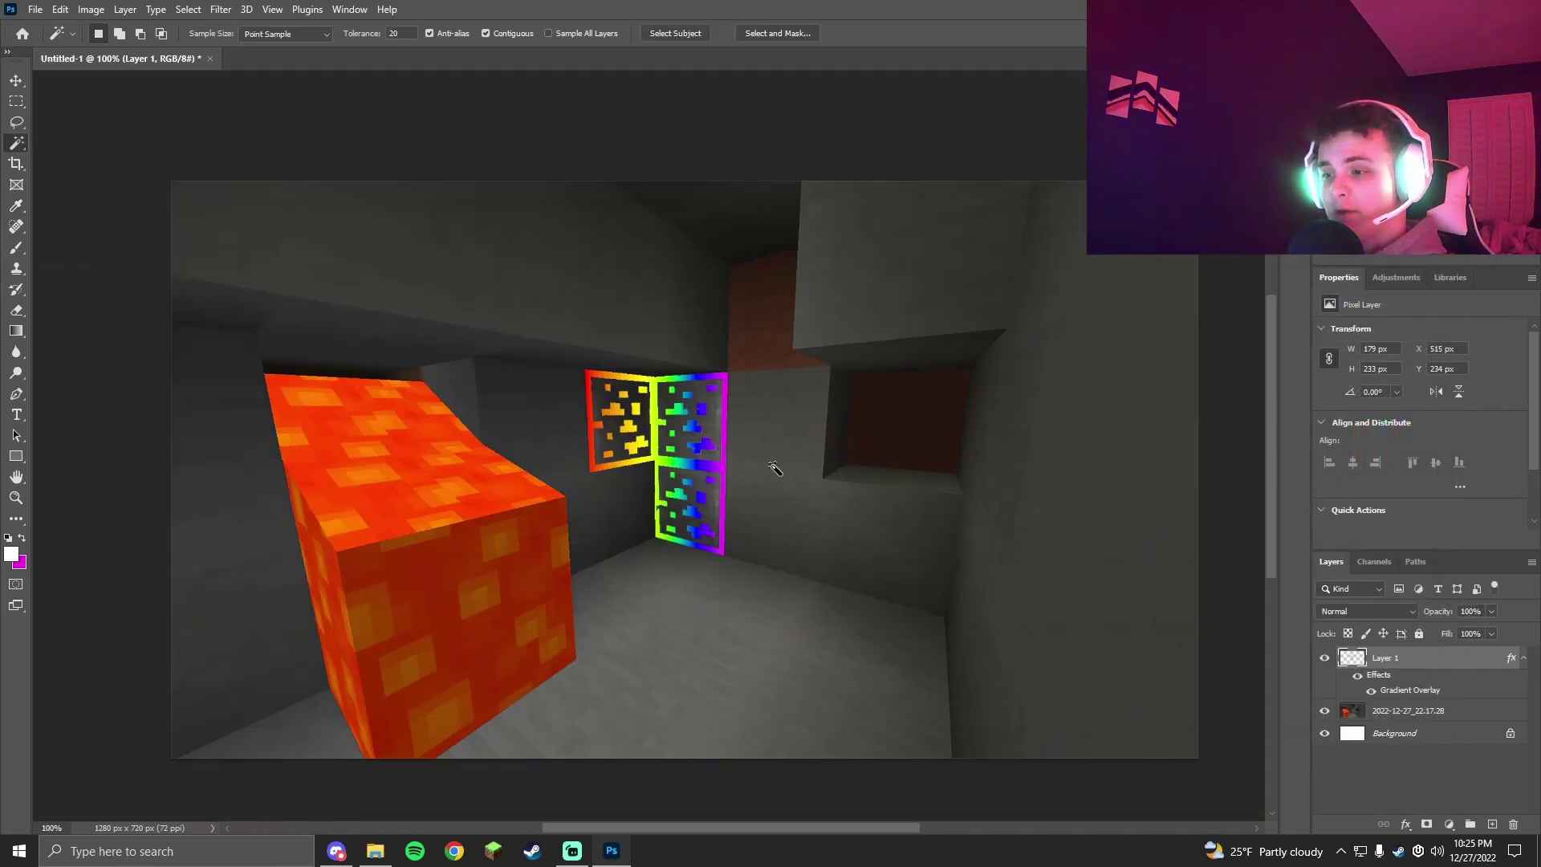
key(ctrl+plus)
key(ctrl+plus)
key(ctrl+plus)
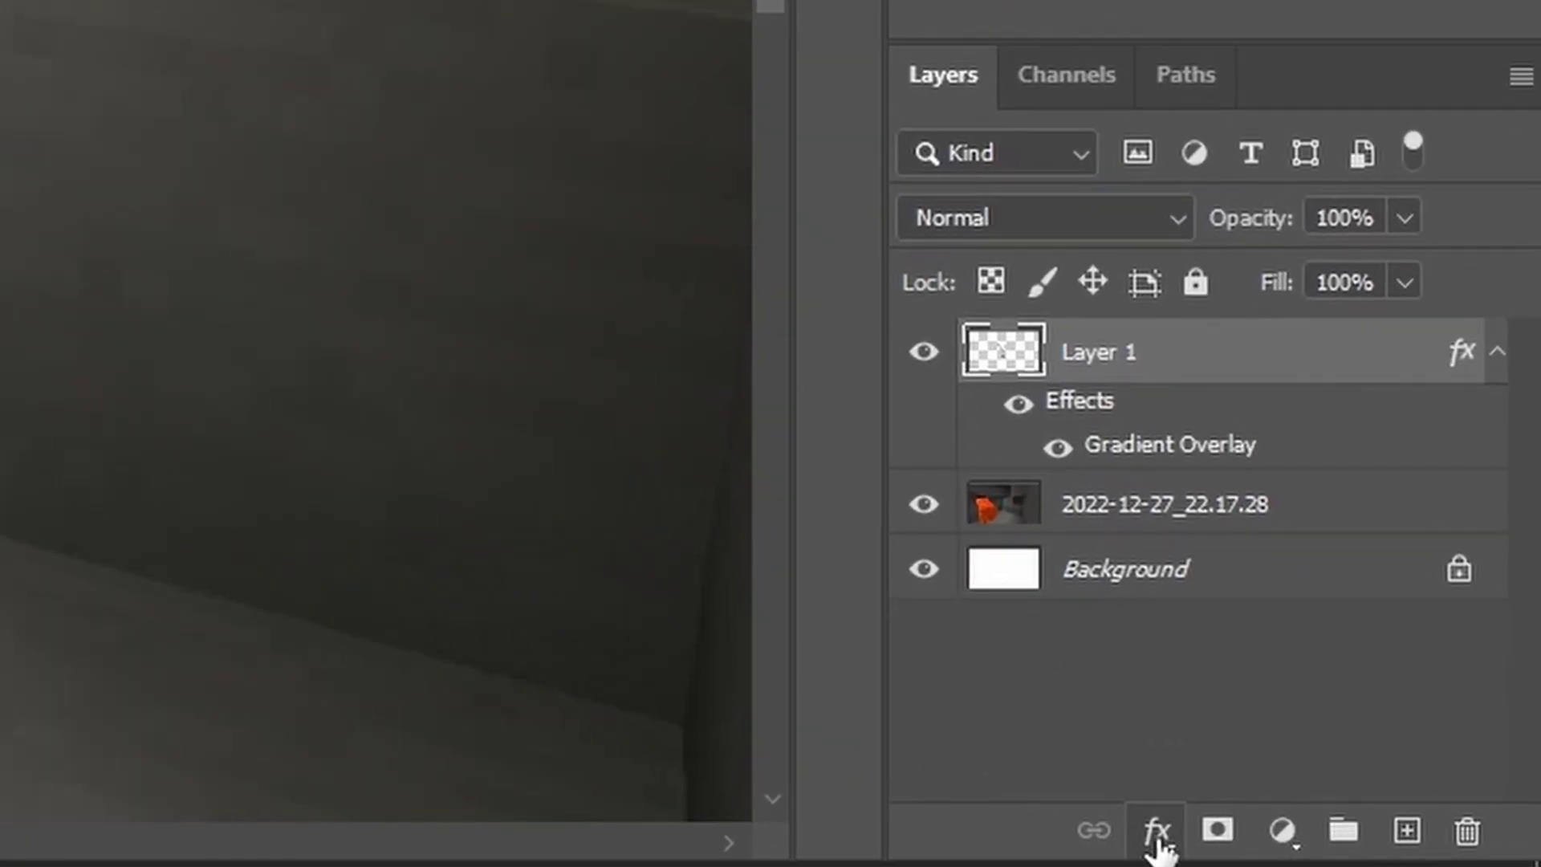
click(1158, 843)
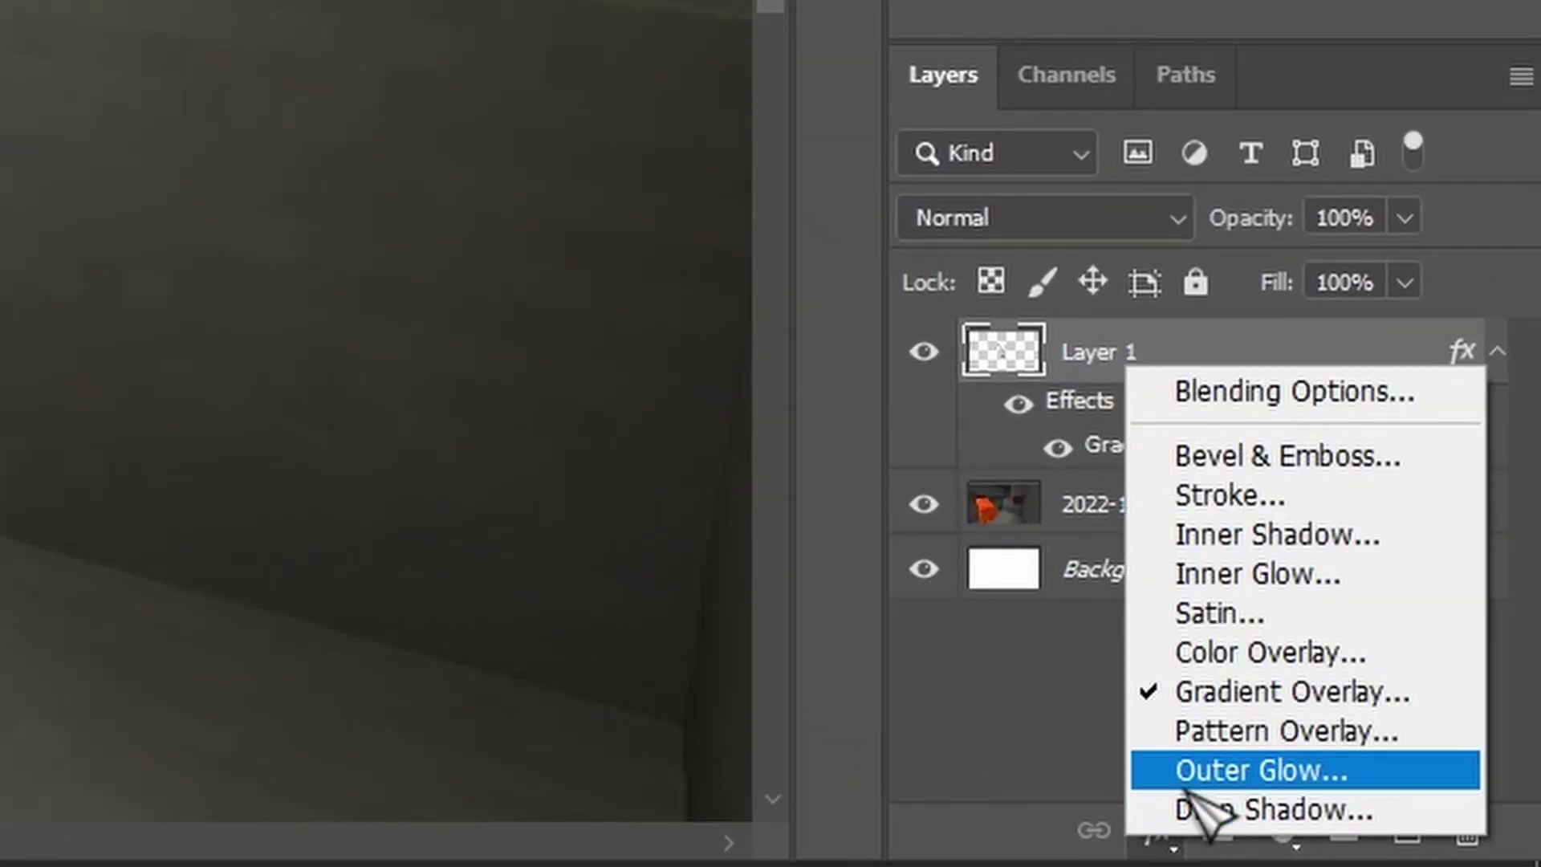
click(1227, 771)
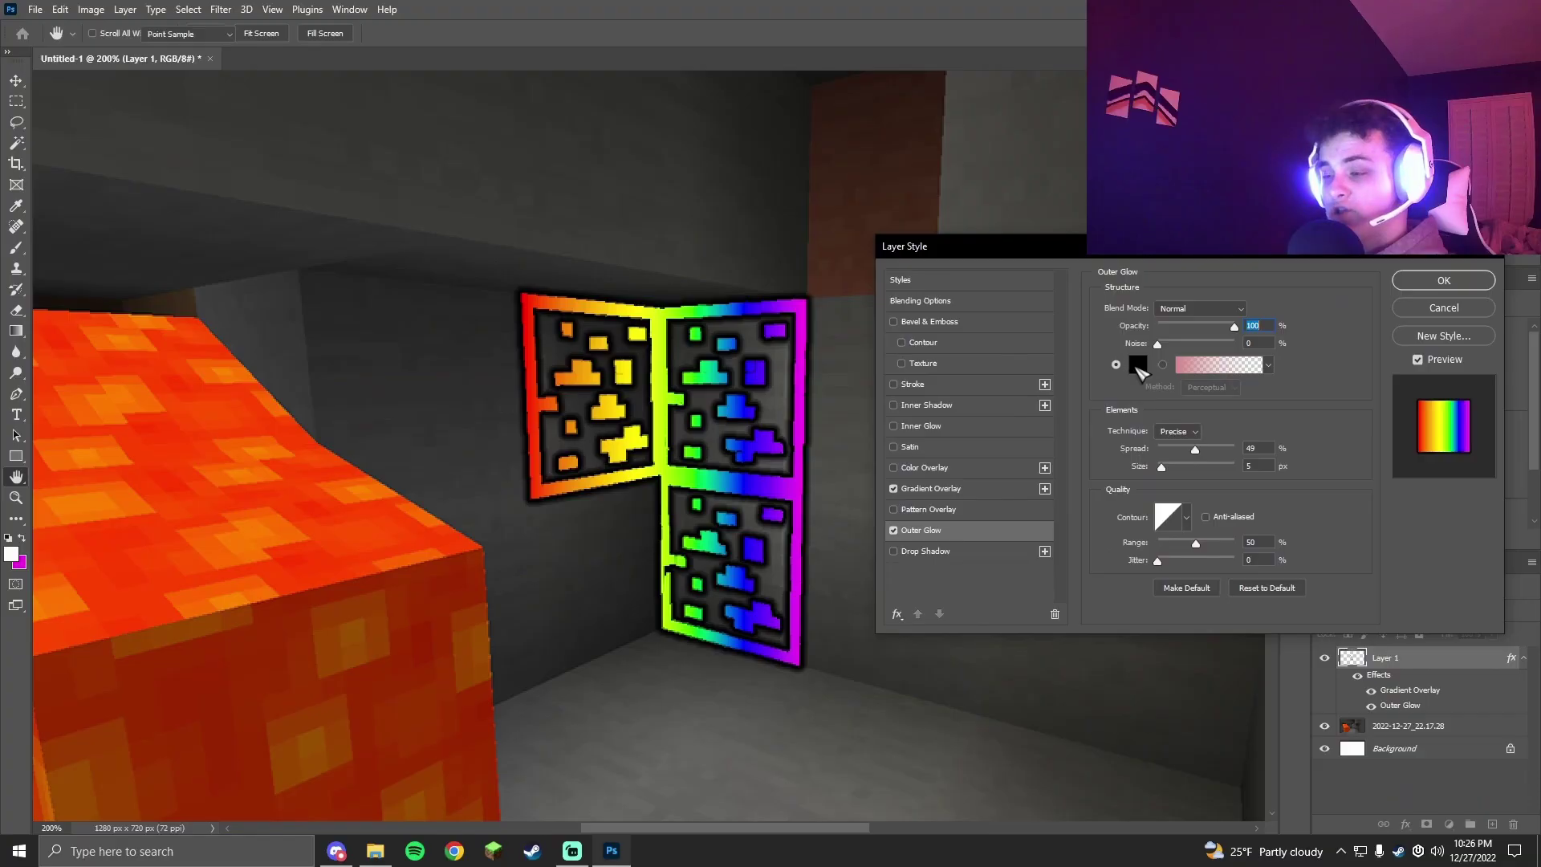
click(1138, 365)
text(ffffff)
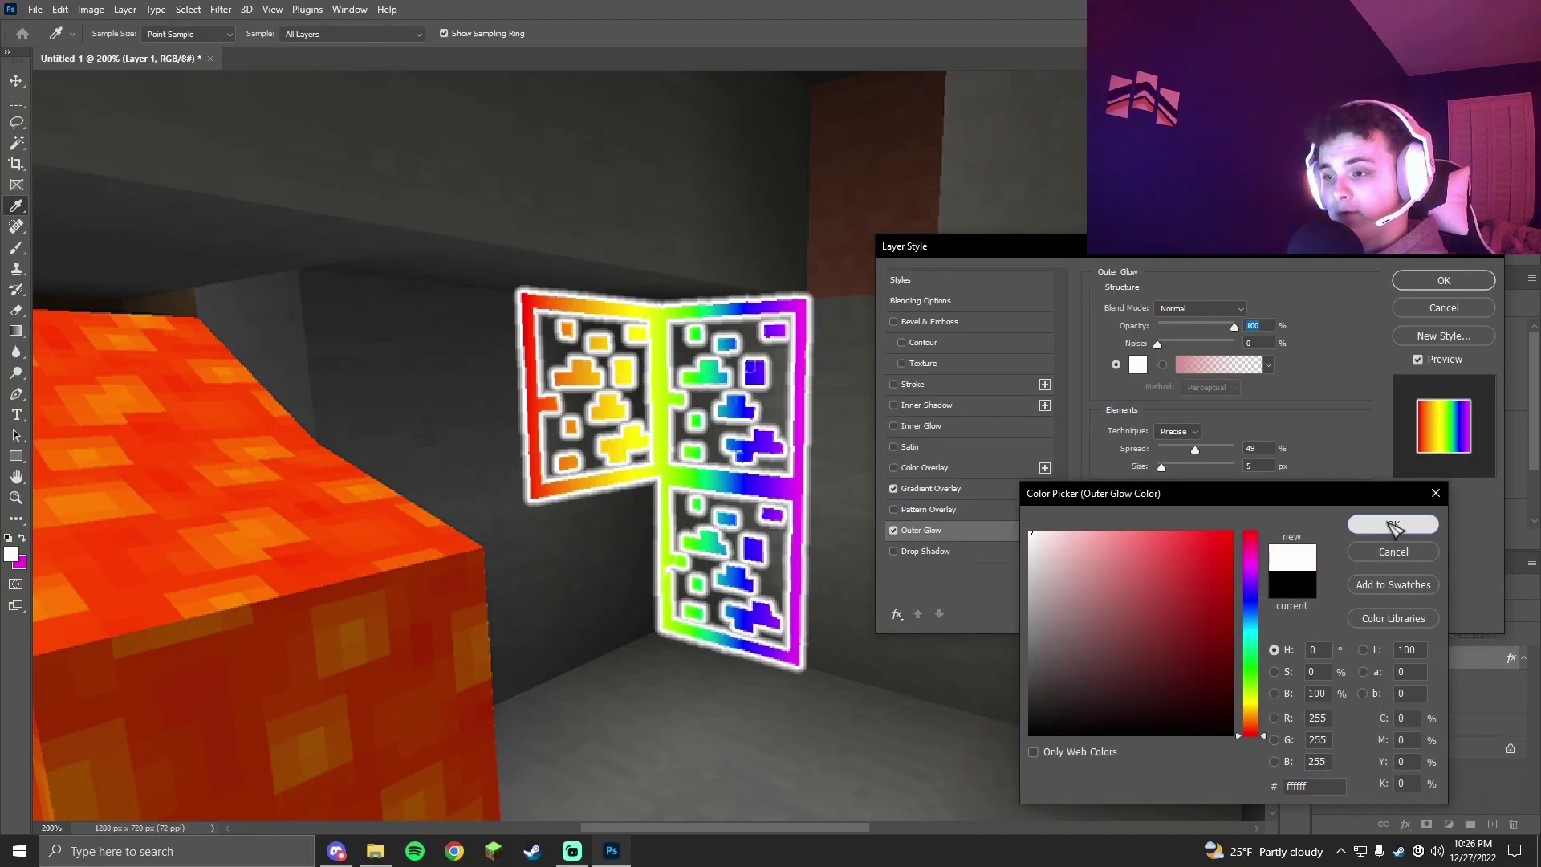
click(1395, 528)
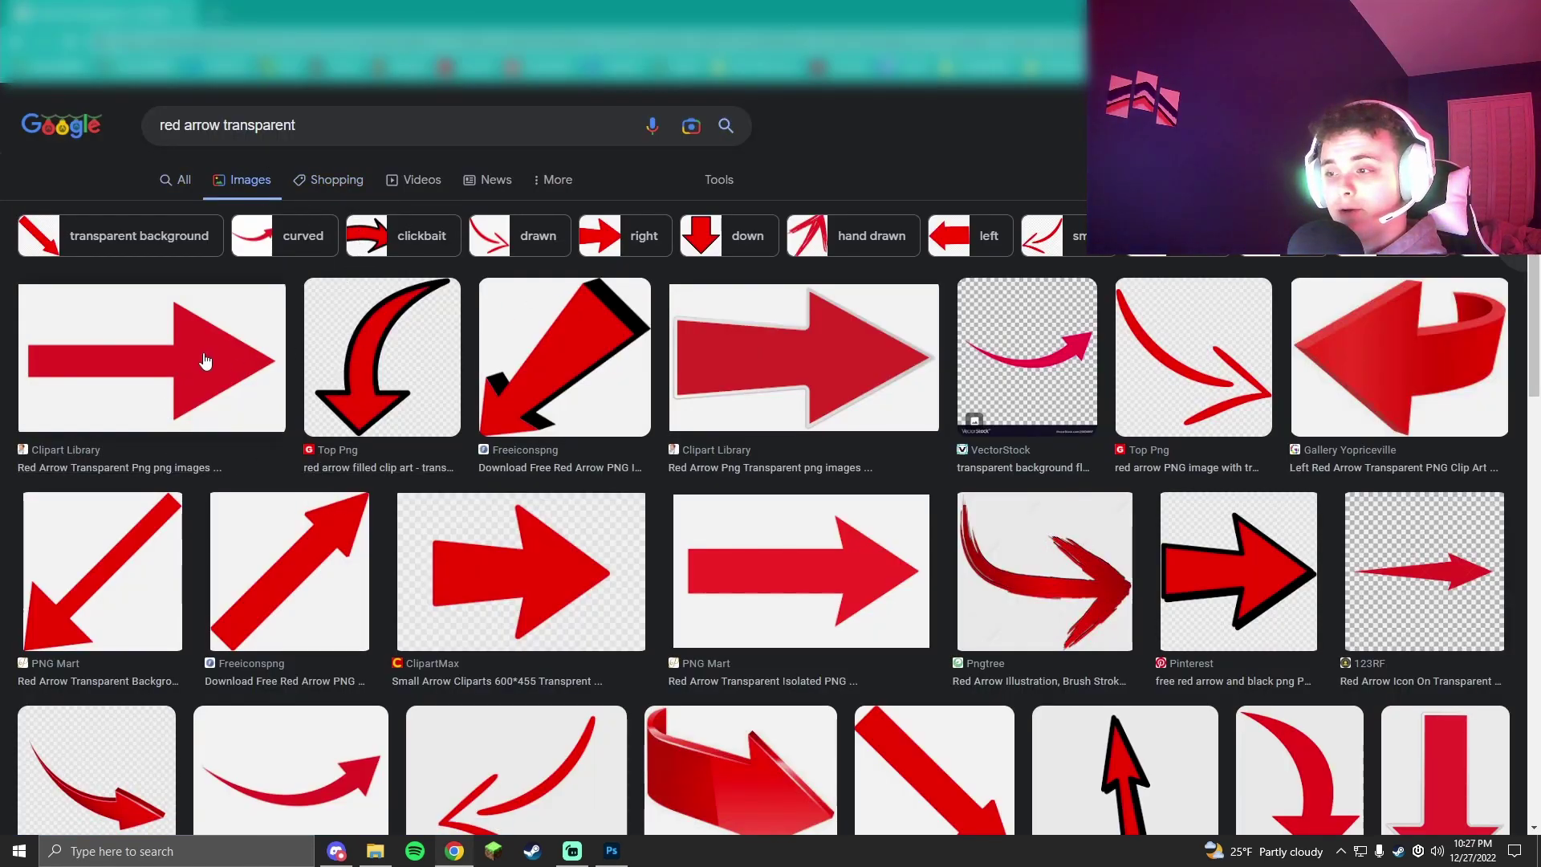
Copy the curved red arrow with a black outline from the Google Images results and paste it into the Photoshop document.
click(406, 371)
right_click(1081, 401)
click(1135, 587)
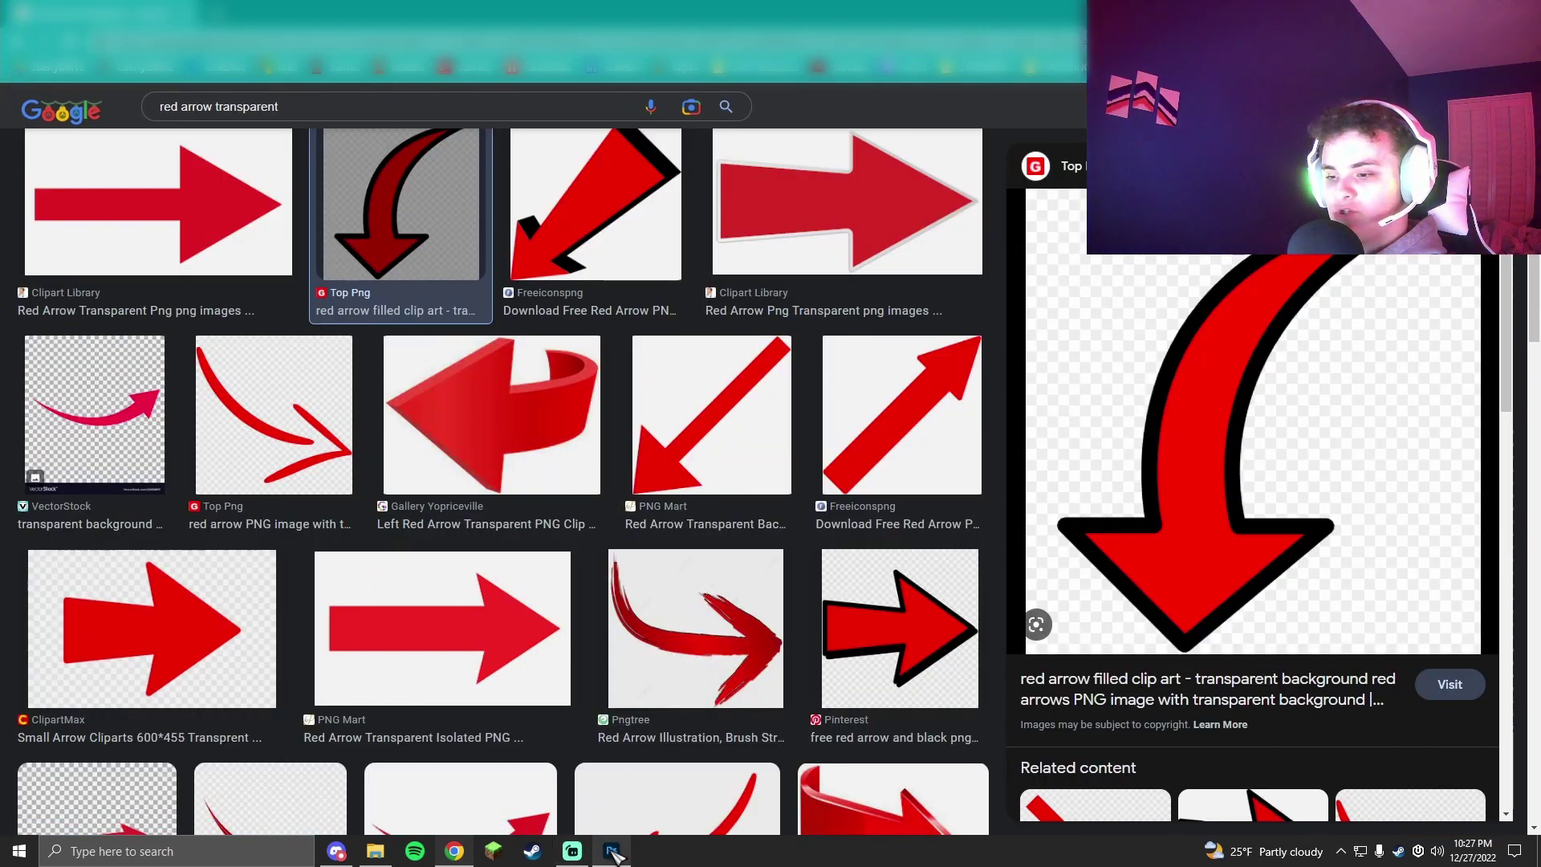
click(611, 851)
key(ctrl+v)
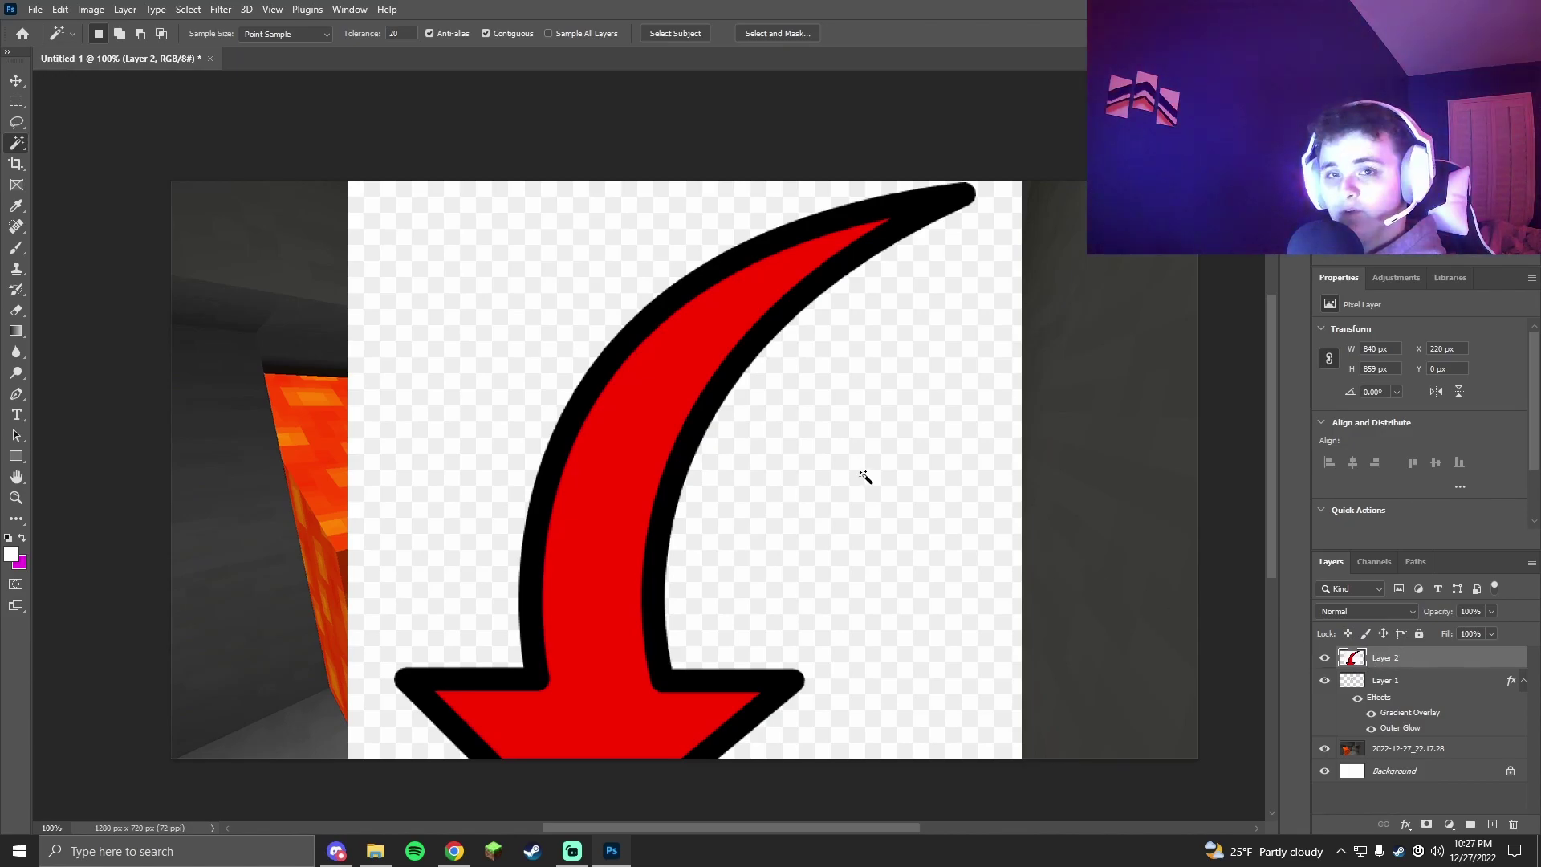
Scale the pasted arrow image down to about 342 × 350 px and place it over the lava block.
key(ctrl+t)
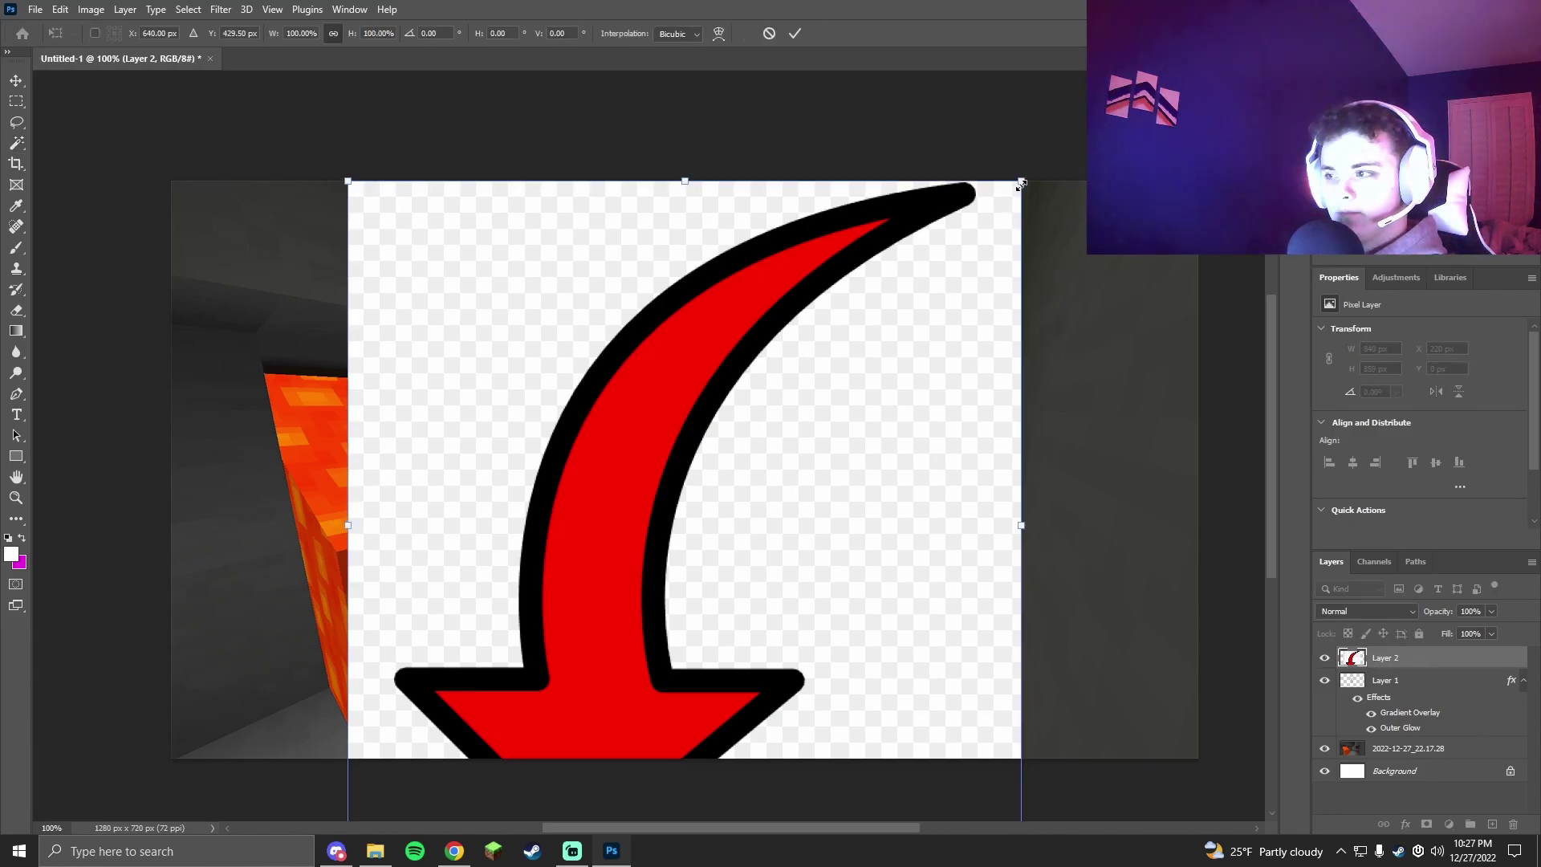
drag(1023, 183, 558, 659)
drag(478, 728, 466, 334)
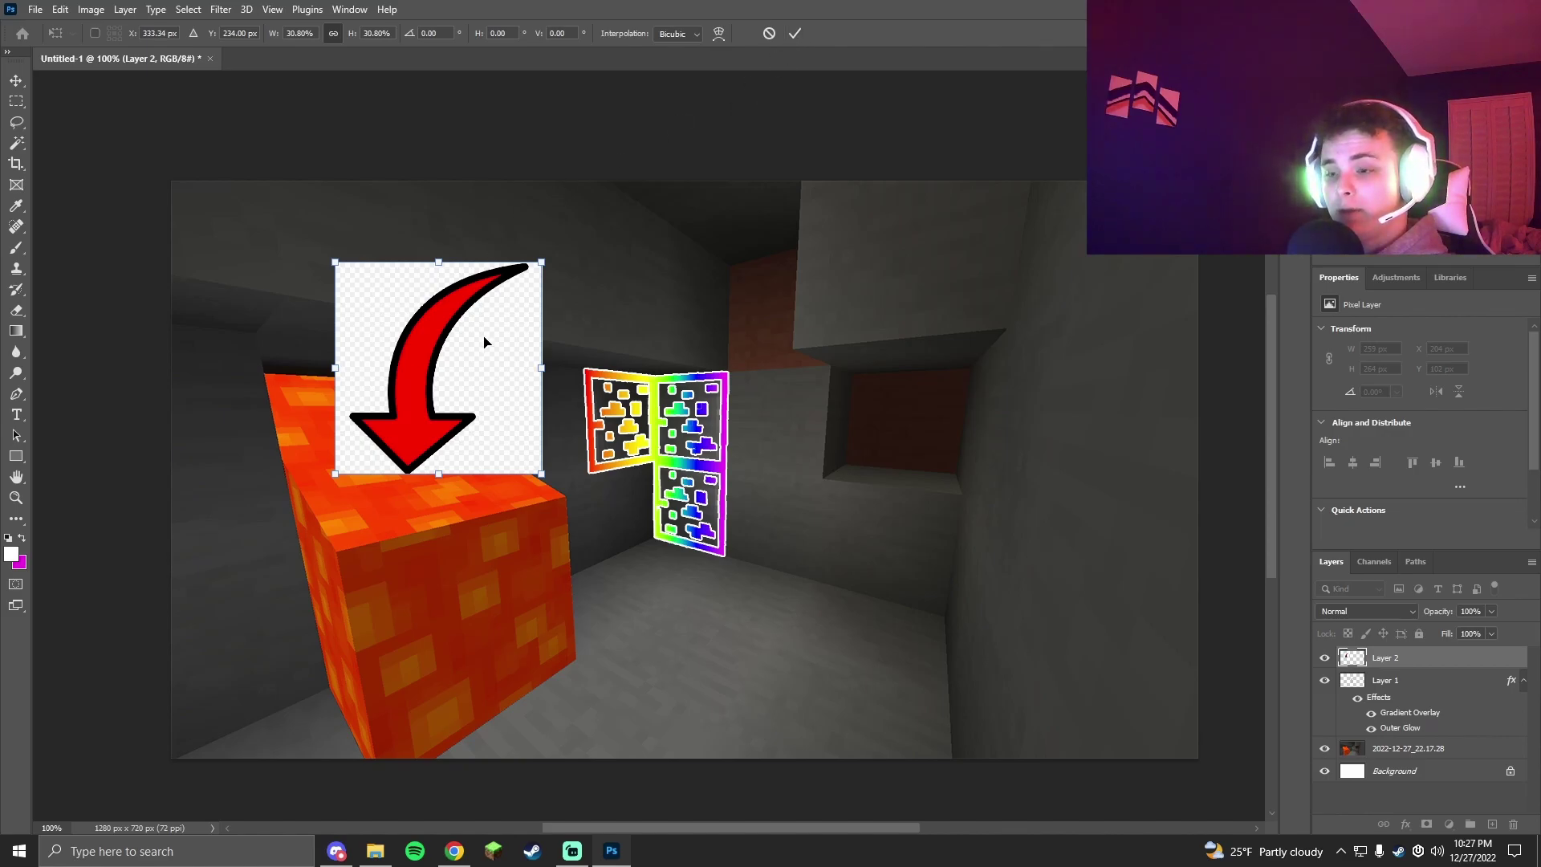
click(794, 32)
Select the arrow image's checkered background with the Magic Wand, delete it and clear the selection.
click(16, 143)
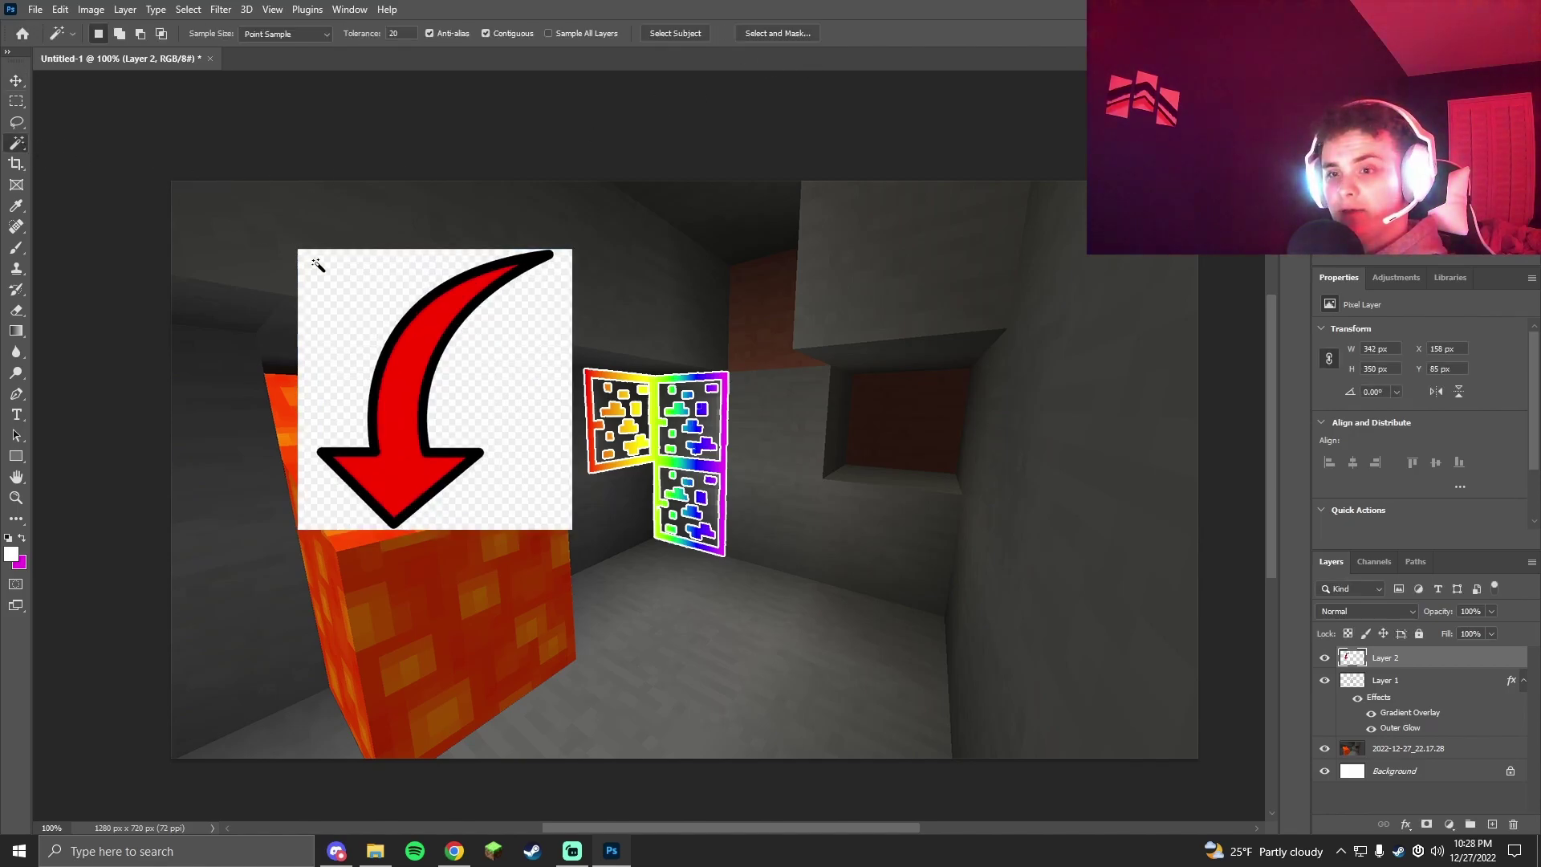
click(331, 292)
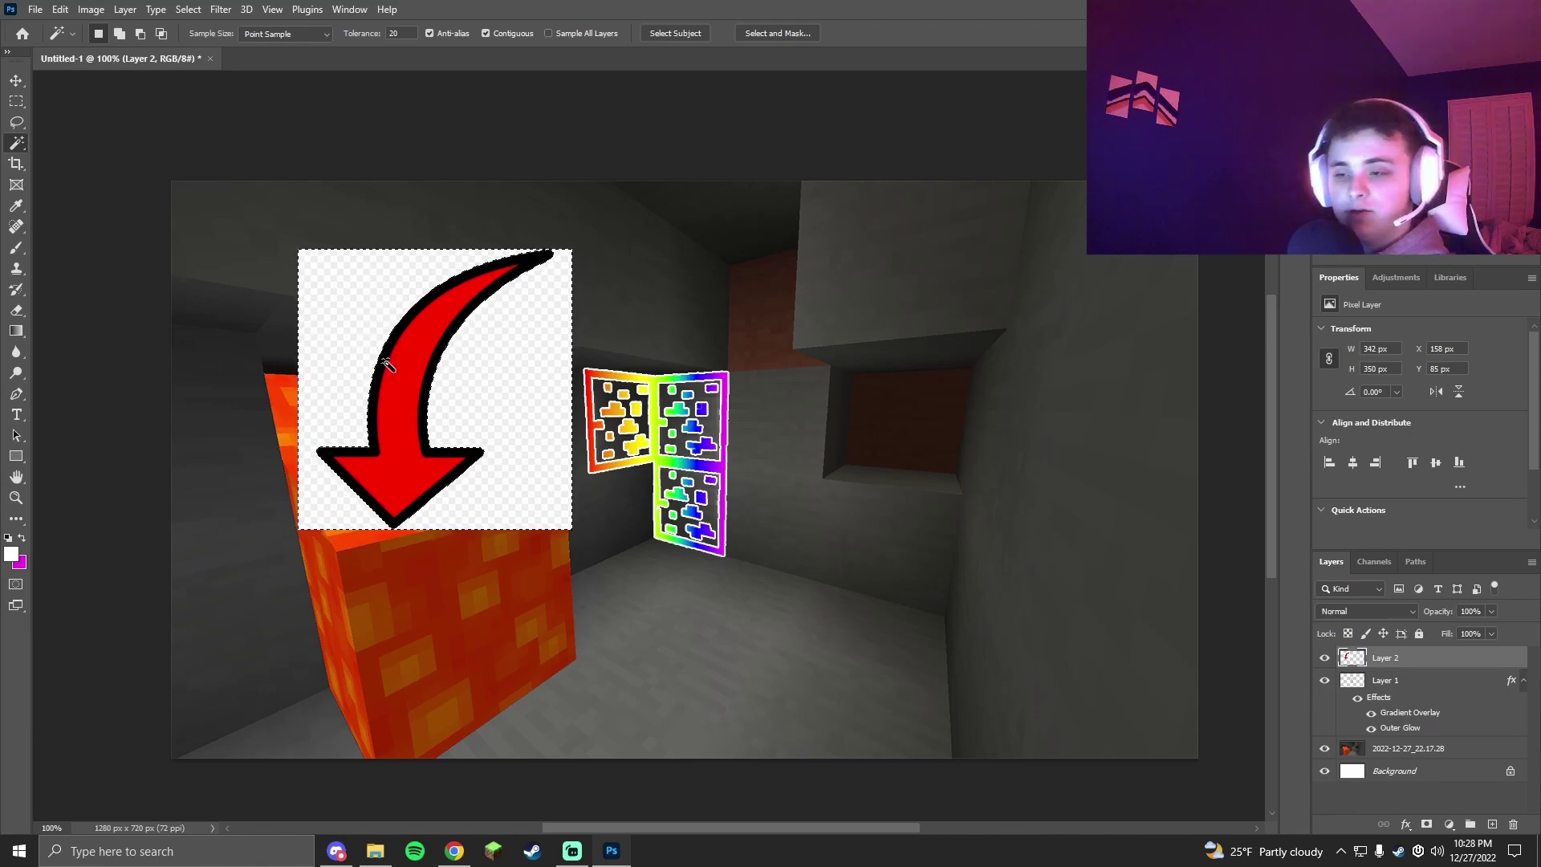
key(Delete)
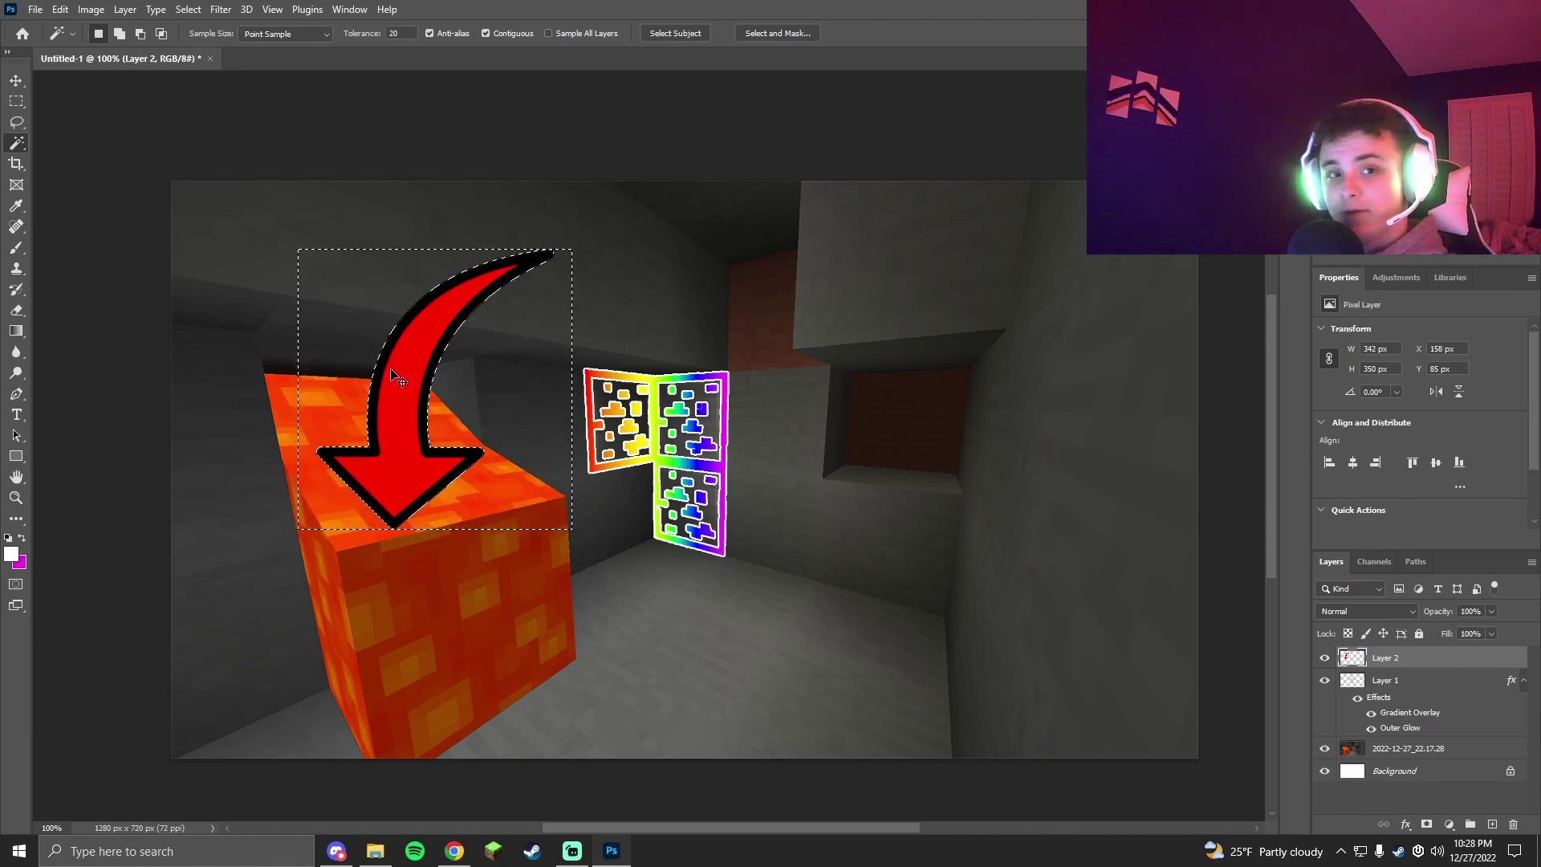
key(ctrl+d)
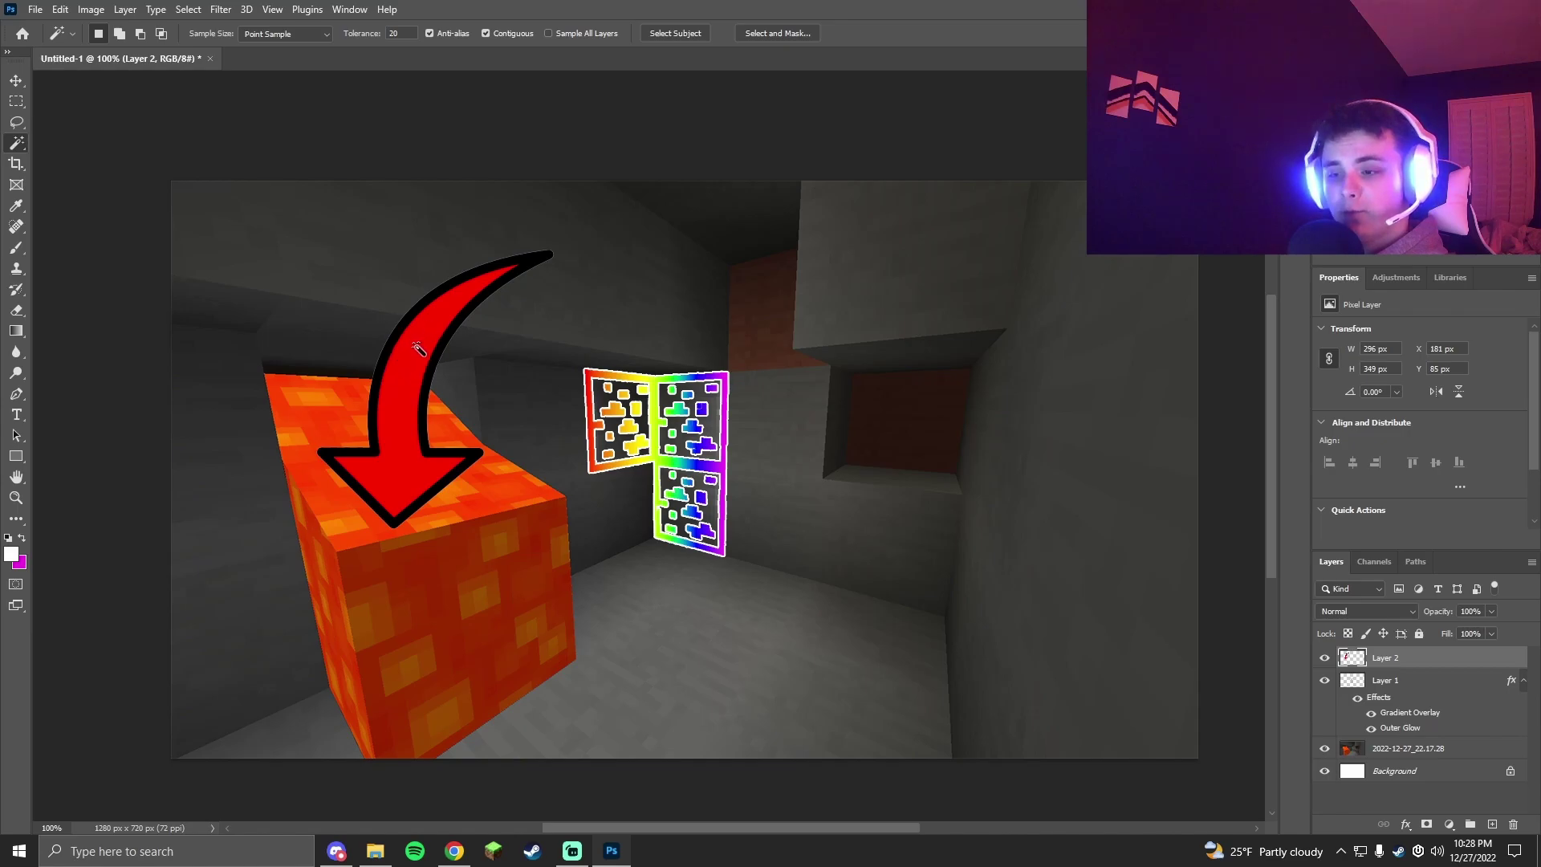
Rotate the arrow about -52° and move it above the lava so that it points at the rainbow ores.
key(v)
drag(413, 341, 394, 369)
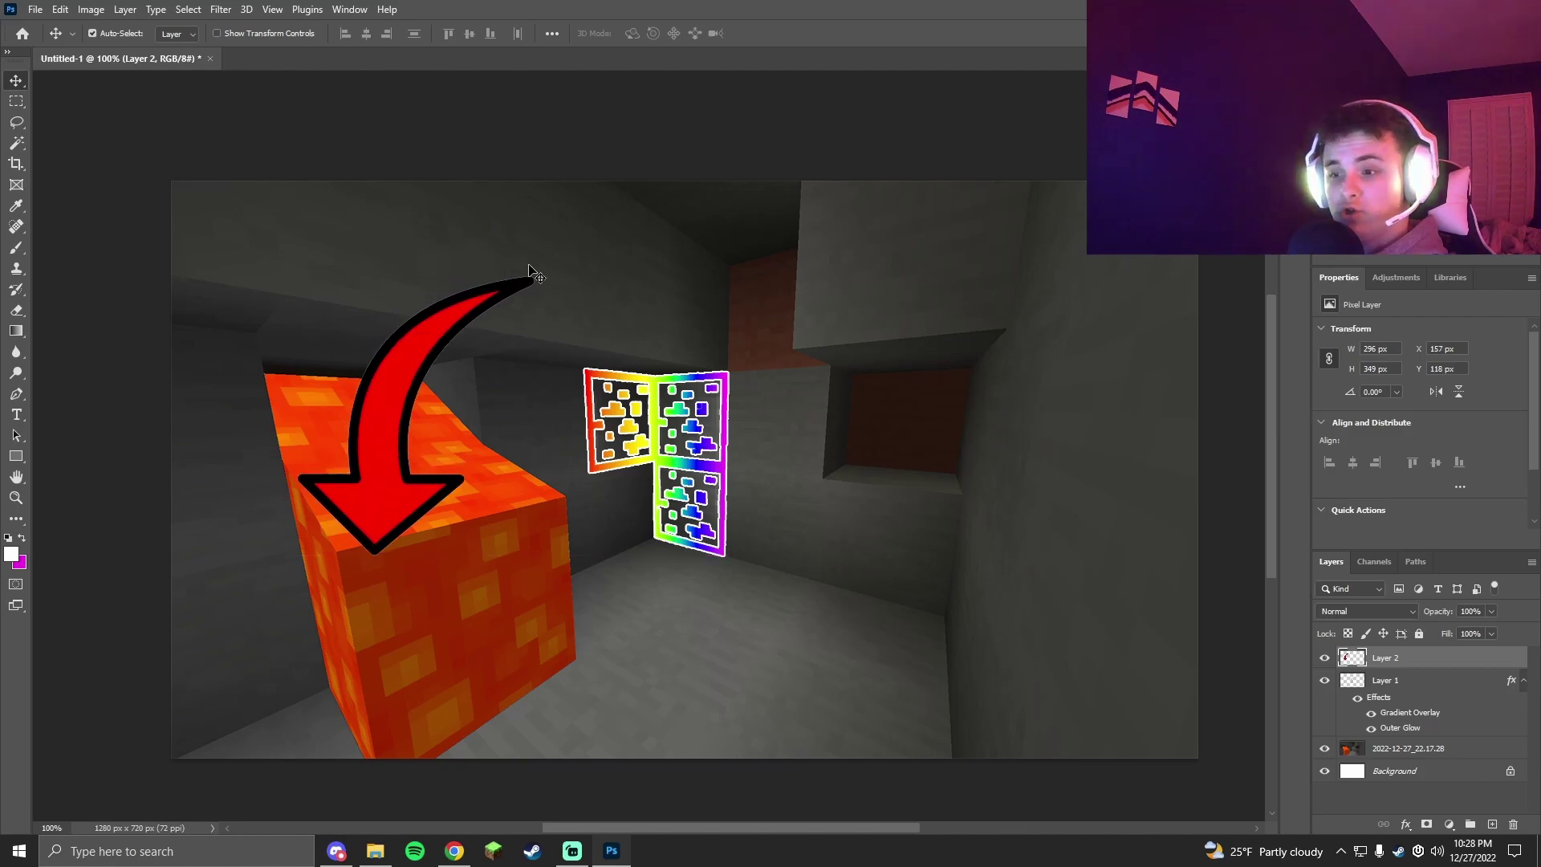
key(ctrl+t)
drag(509, 246, 398, 252)
drag(397, 438, 437, 309)
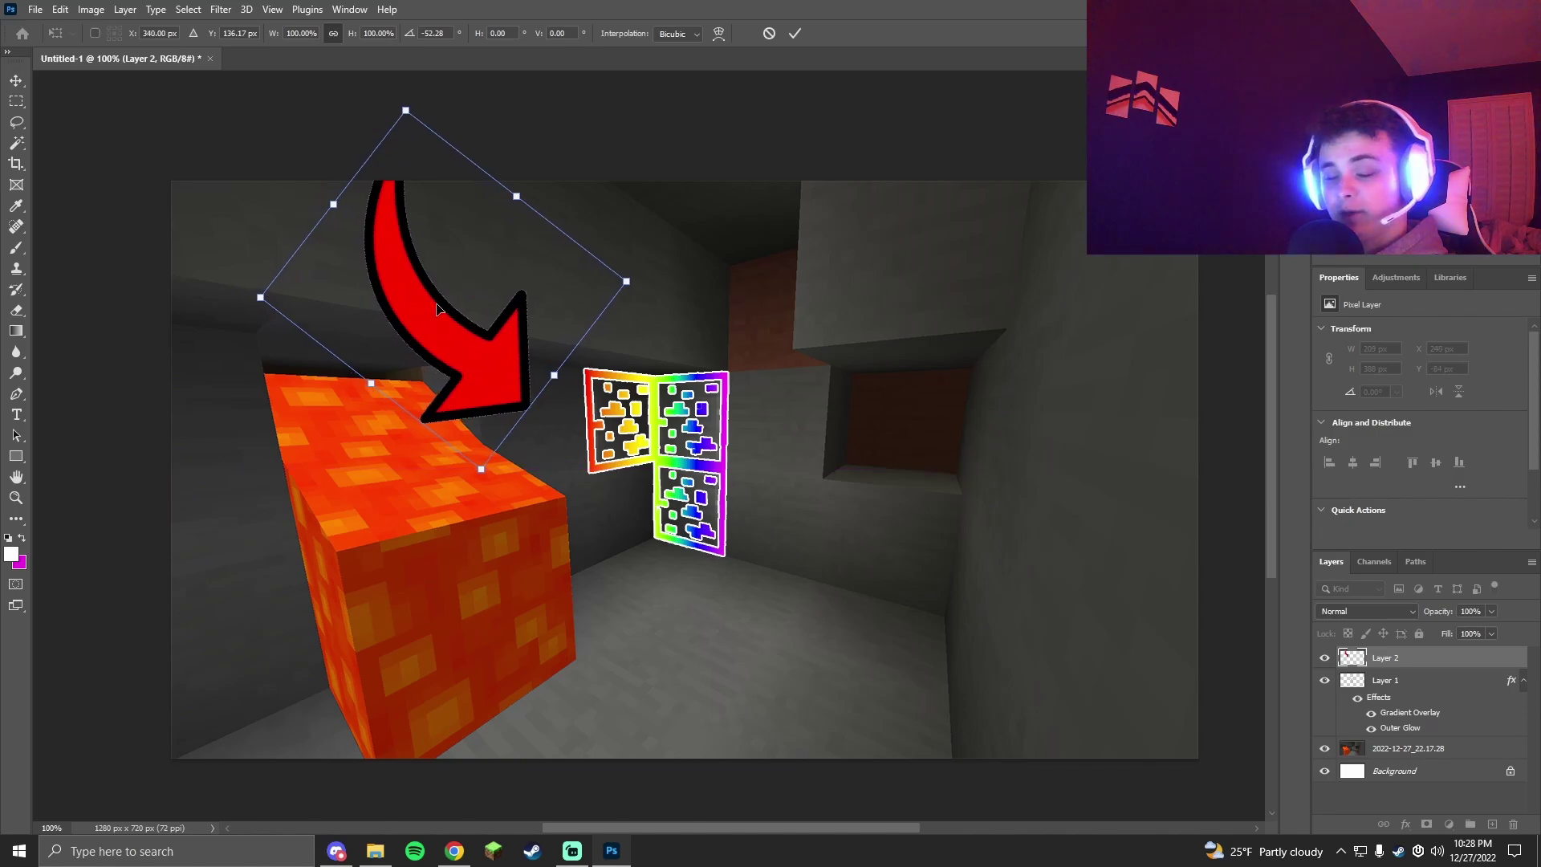
key(Return)
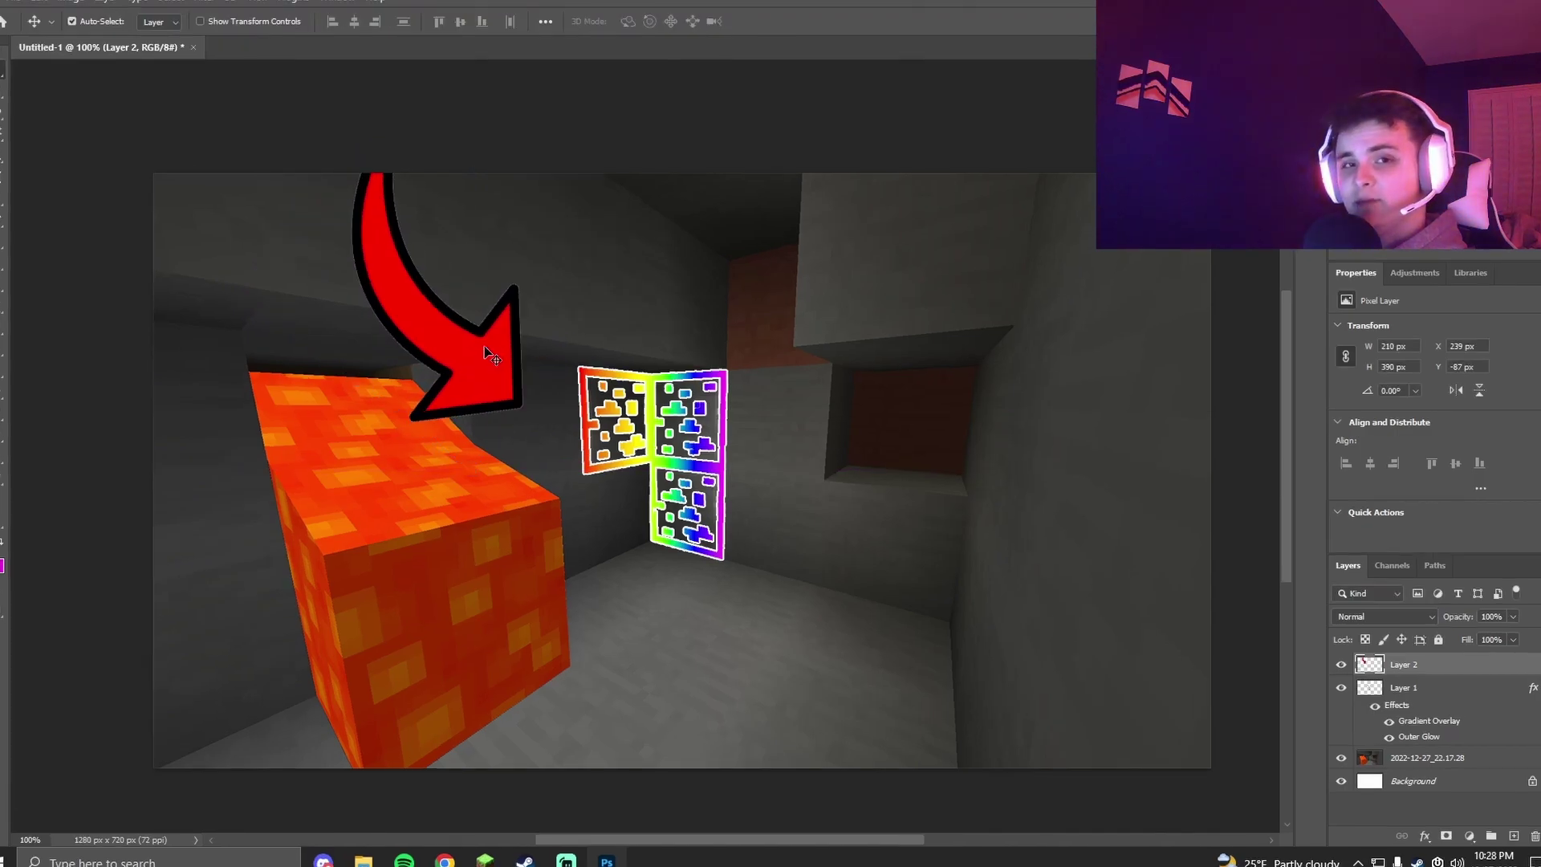
Try a white Outer Glow with 100% spread and 13 px size on the arrow layer, and undo it.
click(1425, 836)
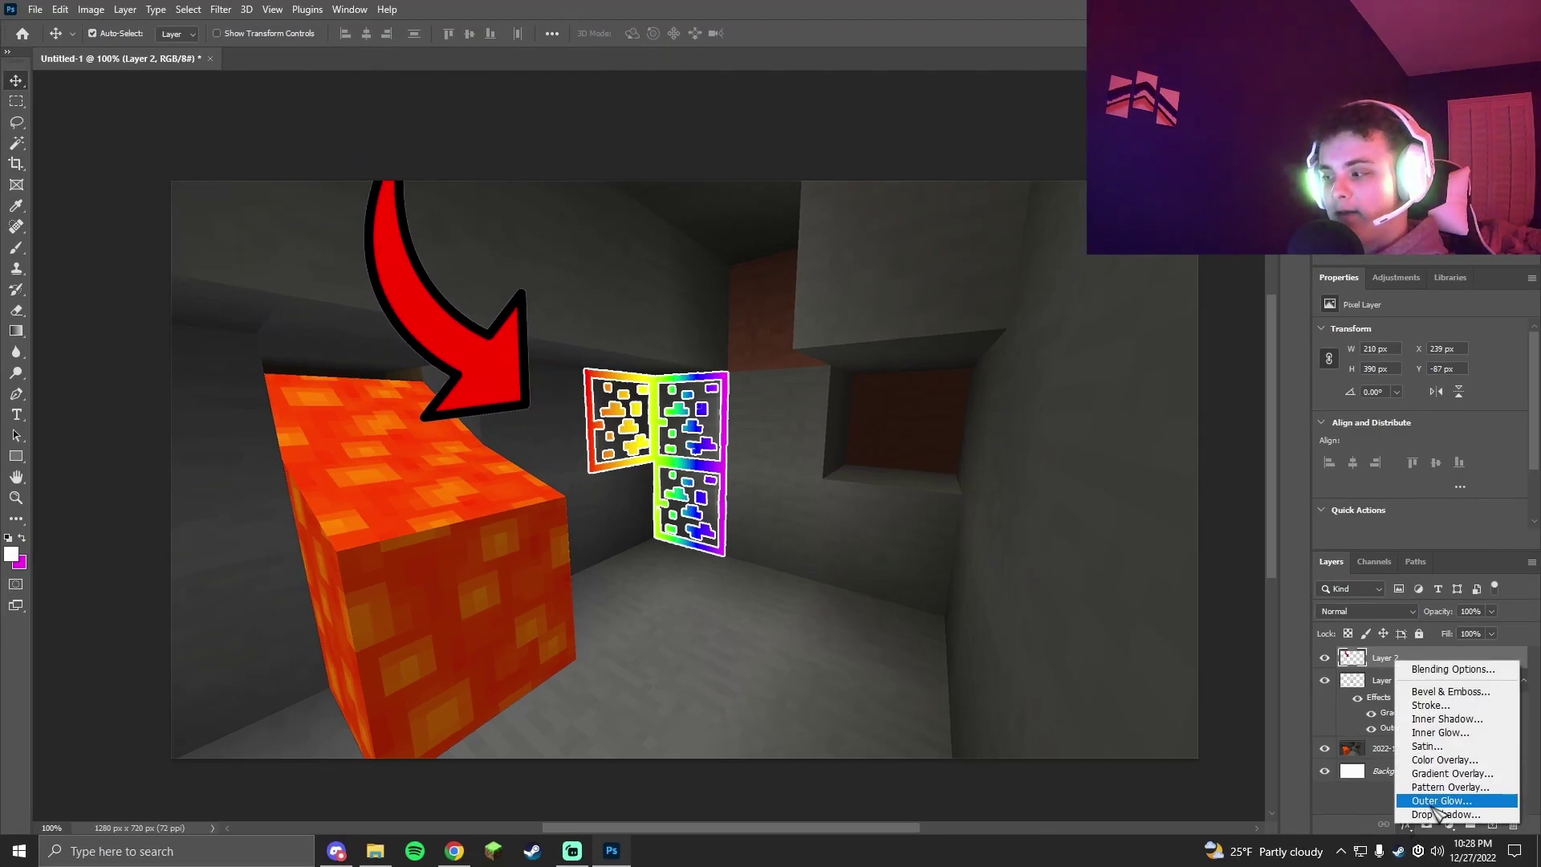
click(1425, 801)
drag(1173, 477, 1176, 479)
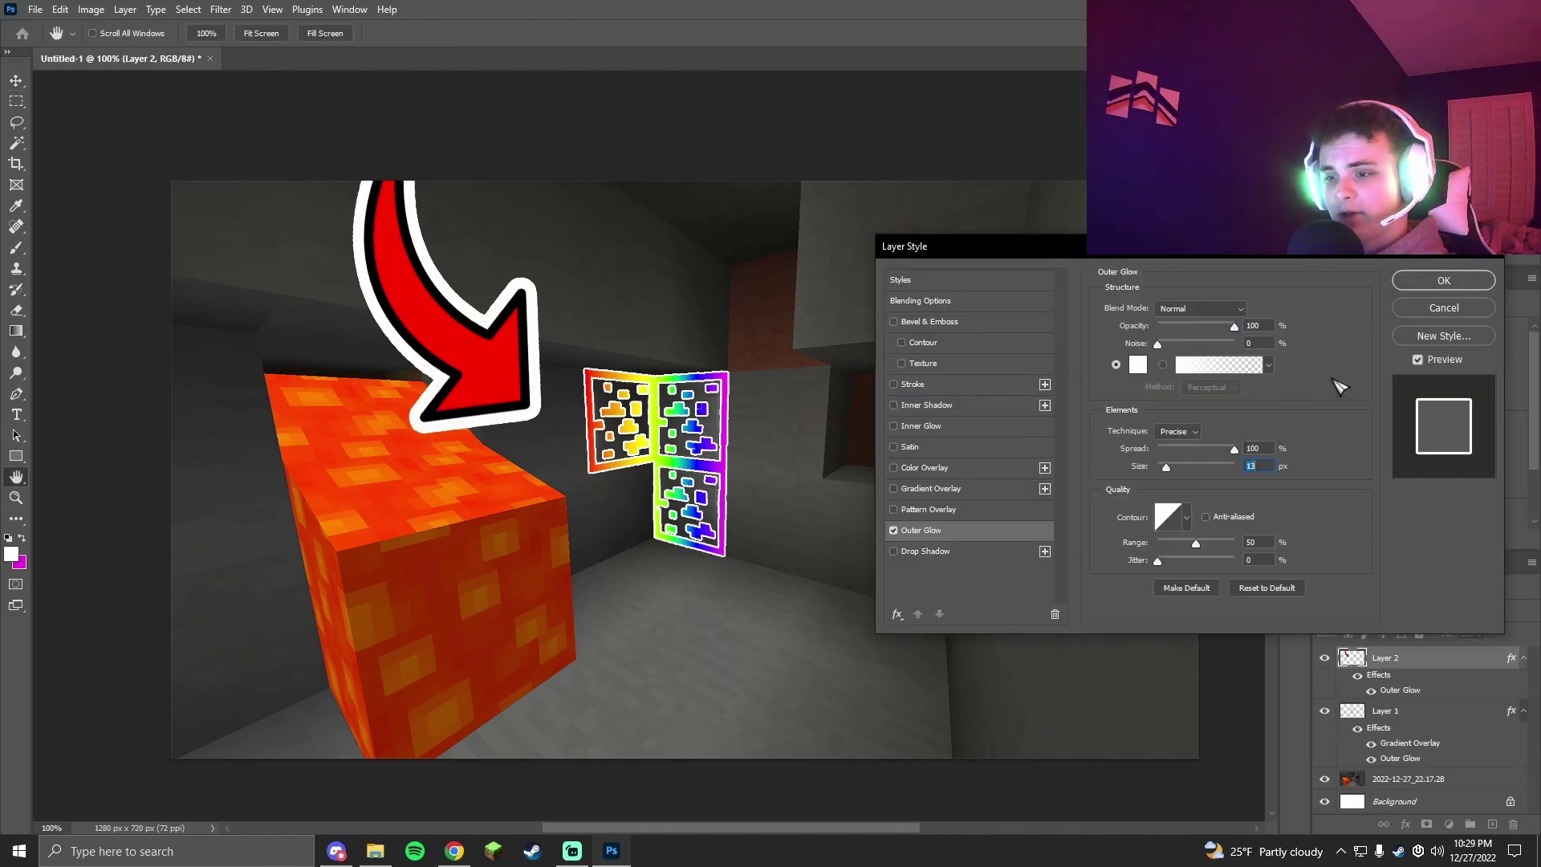
click(1441, 282)
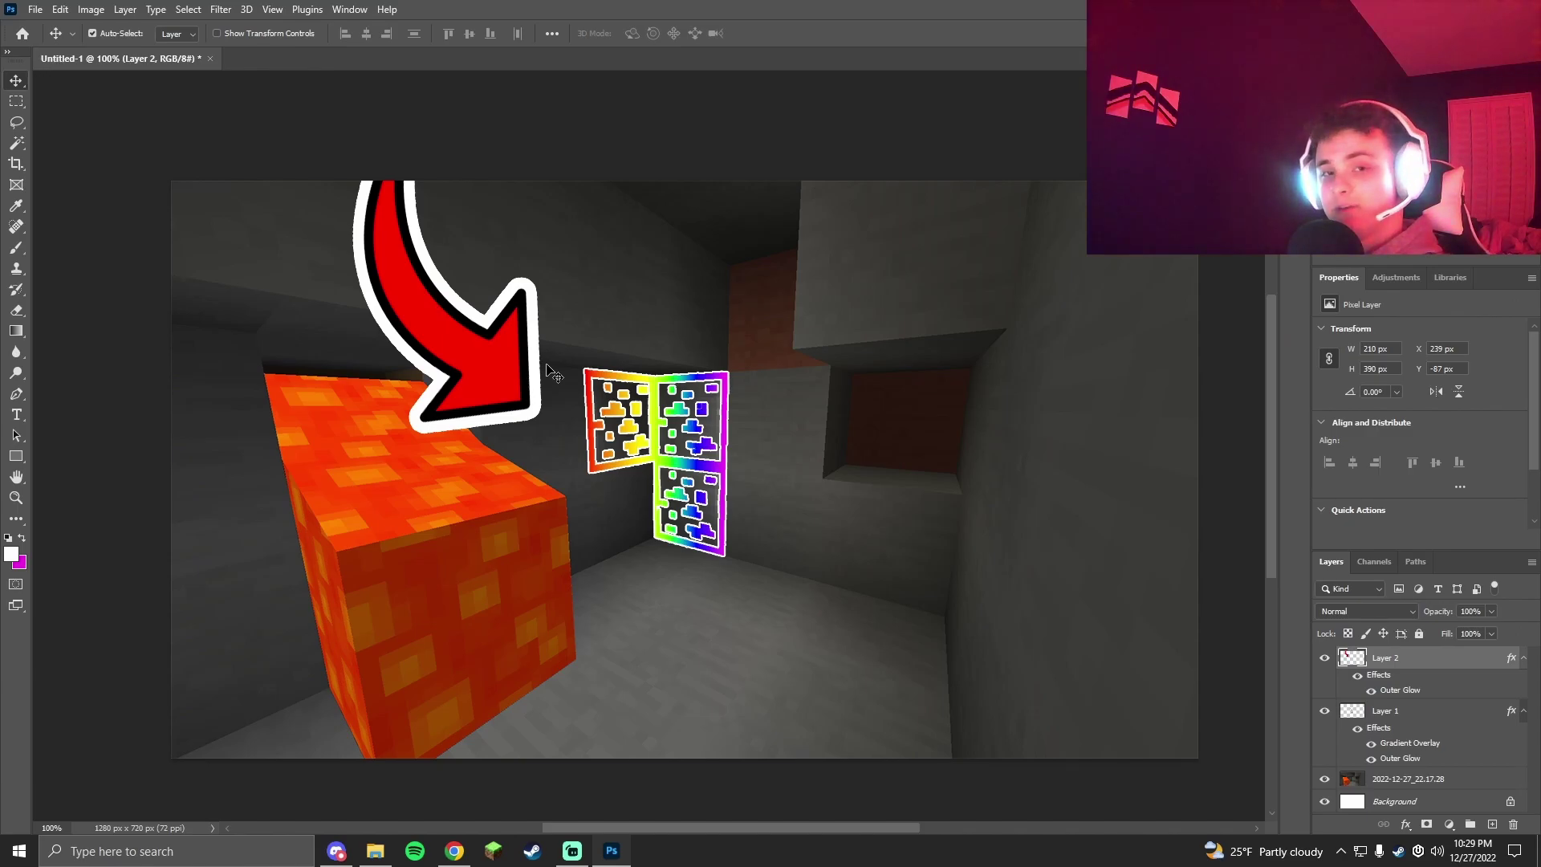
key(ctrl+z)
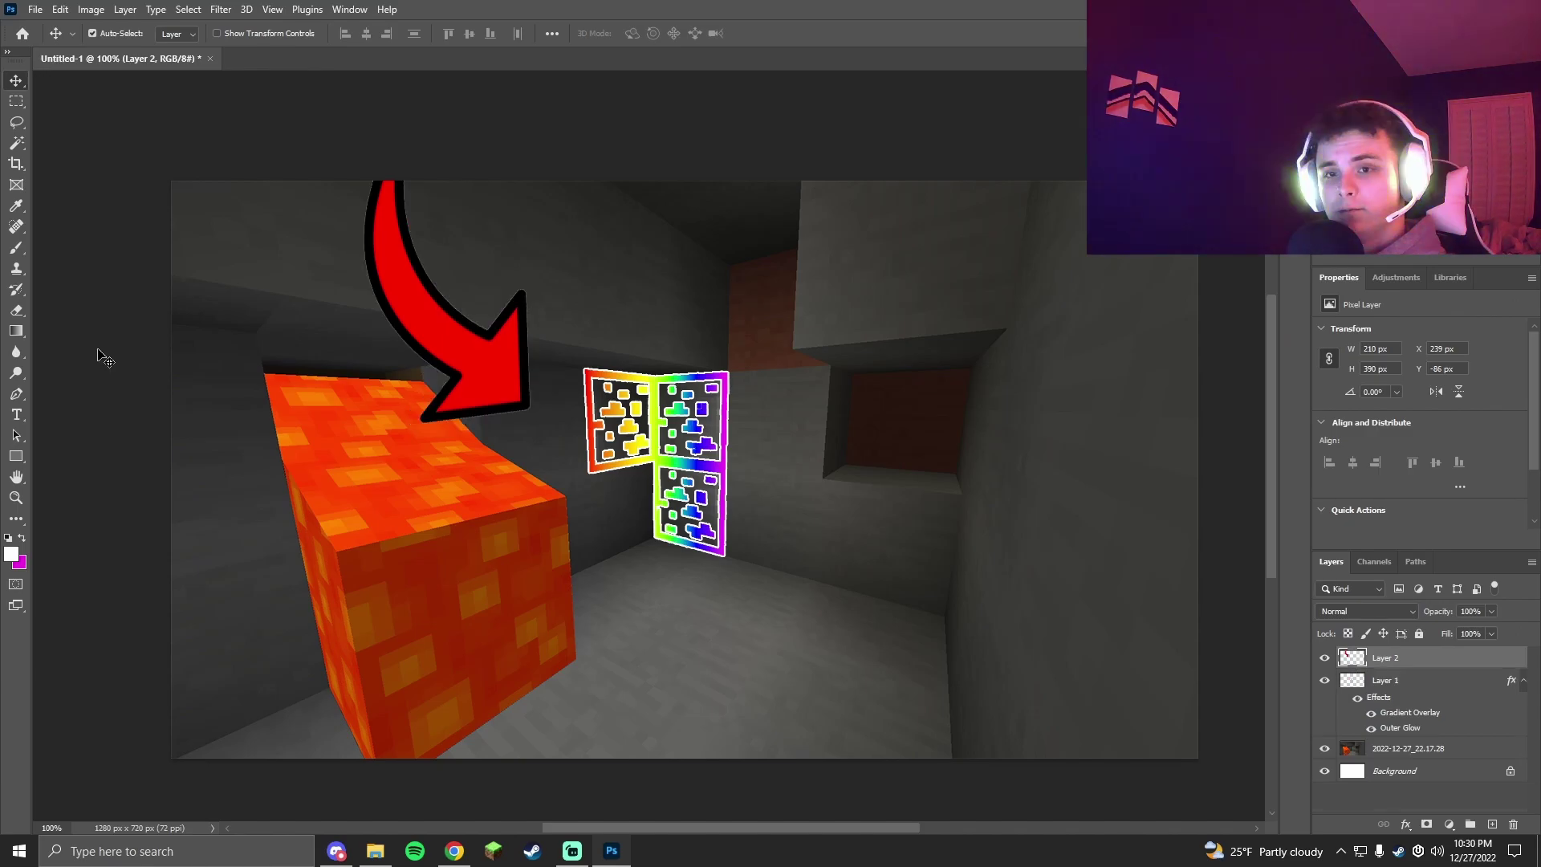
Add a white text layer in LEMON MILK Bold with the placeholder text near the image's upper edge.
click(20, 417)
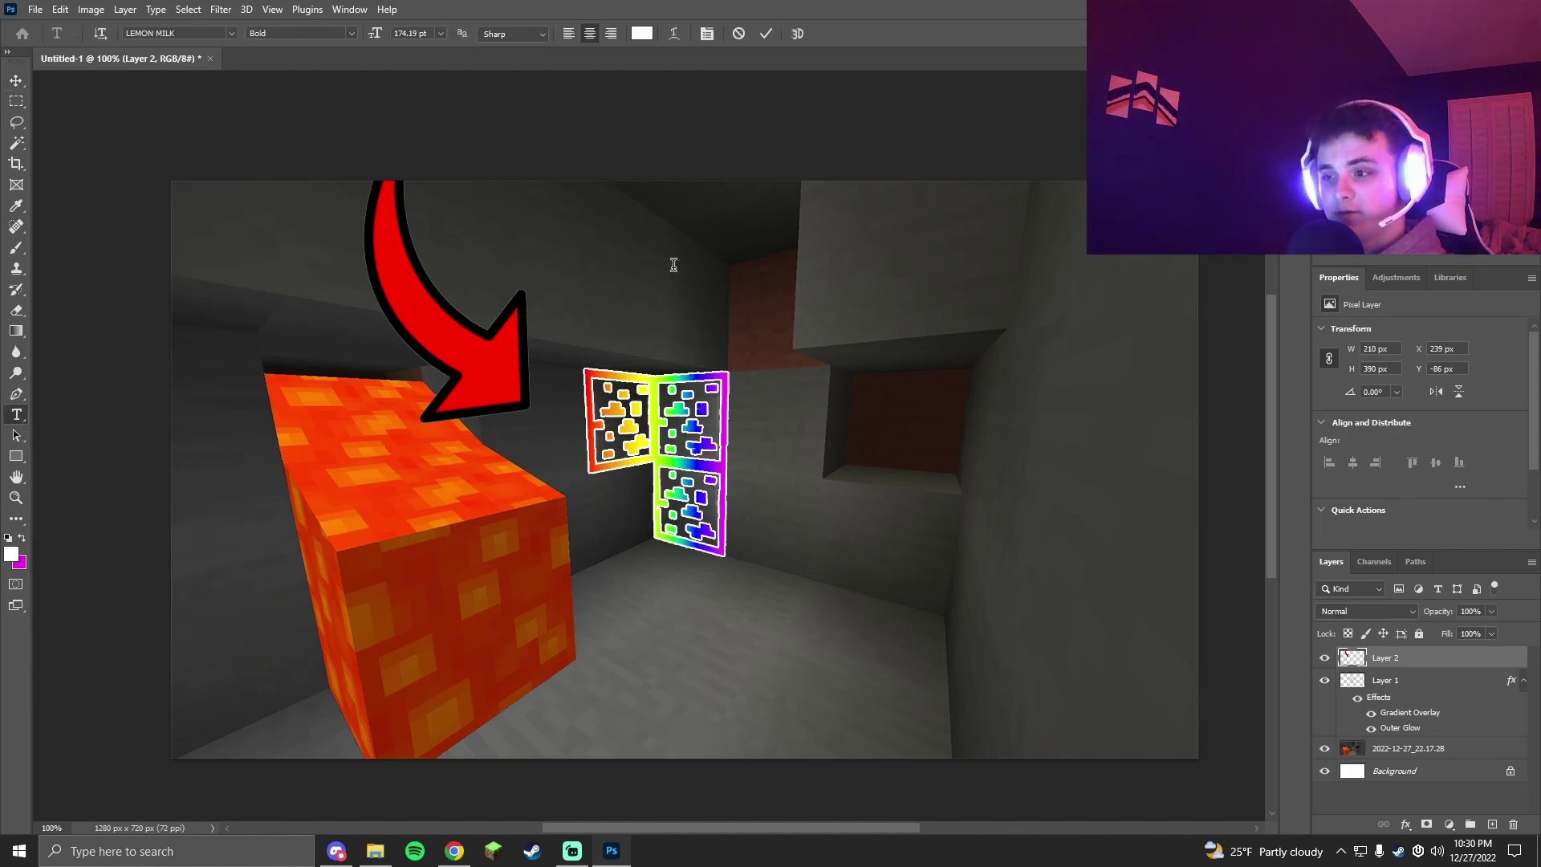
click(674, 265)
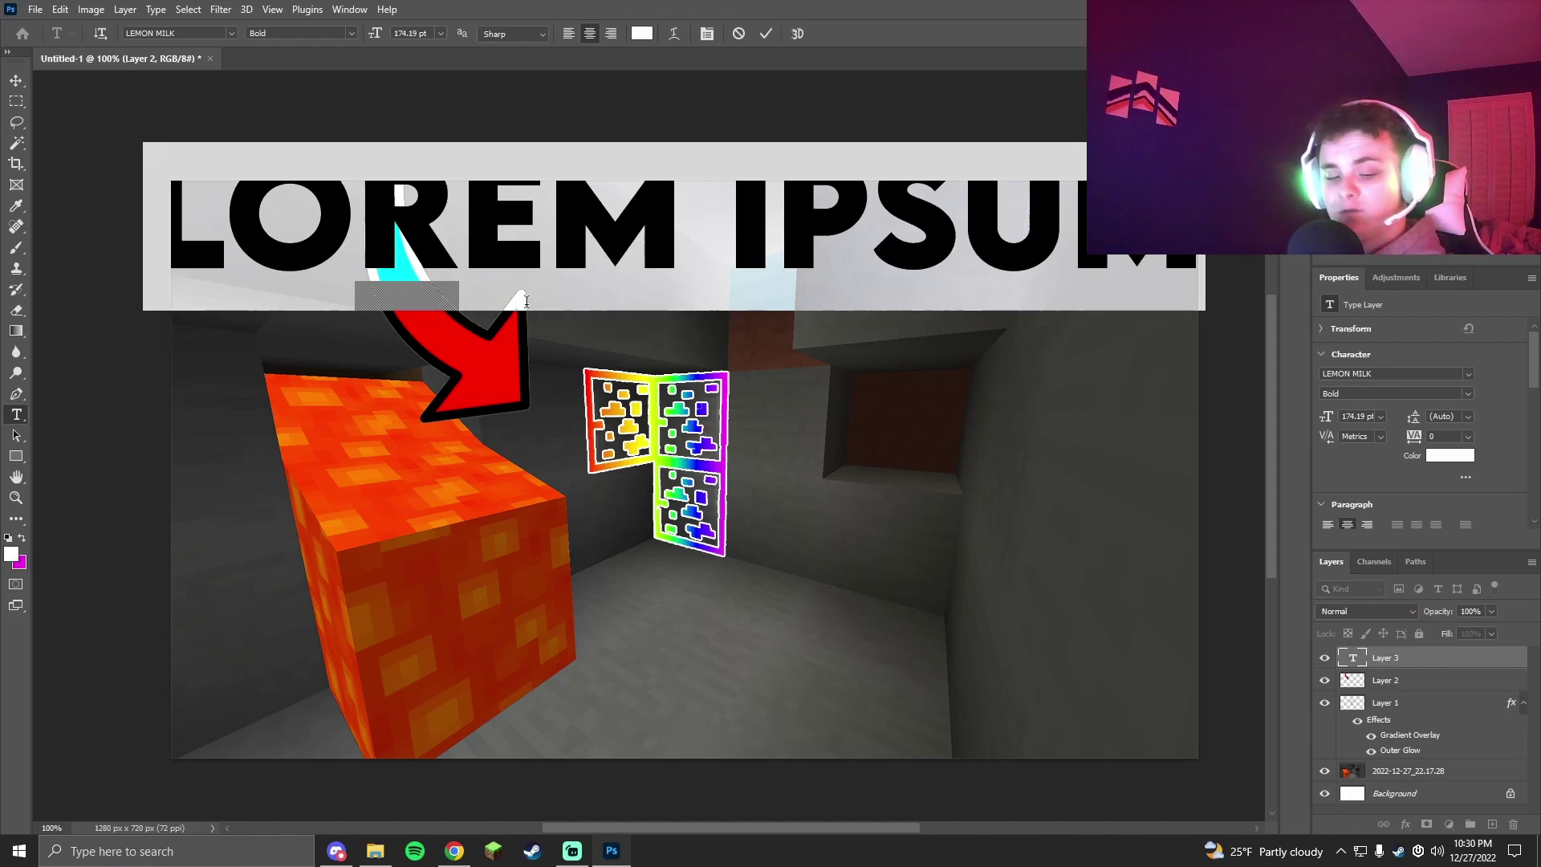
key(ctrl+Return)
Scale the placeholder text down to about 110 pt and move it to the upper right of the image, beside the arrow.
key(v)
drag(627, 240, 694, 489)
key(ctrl+t)
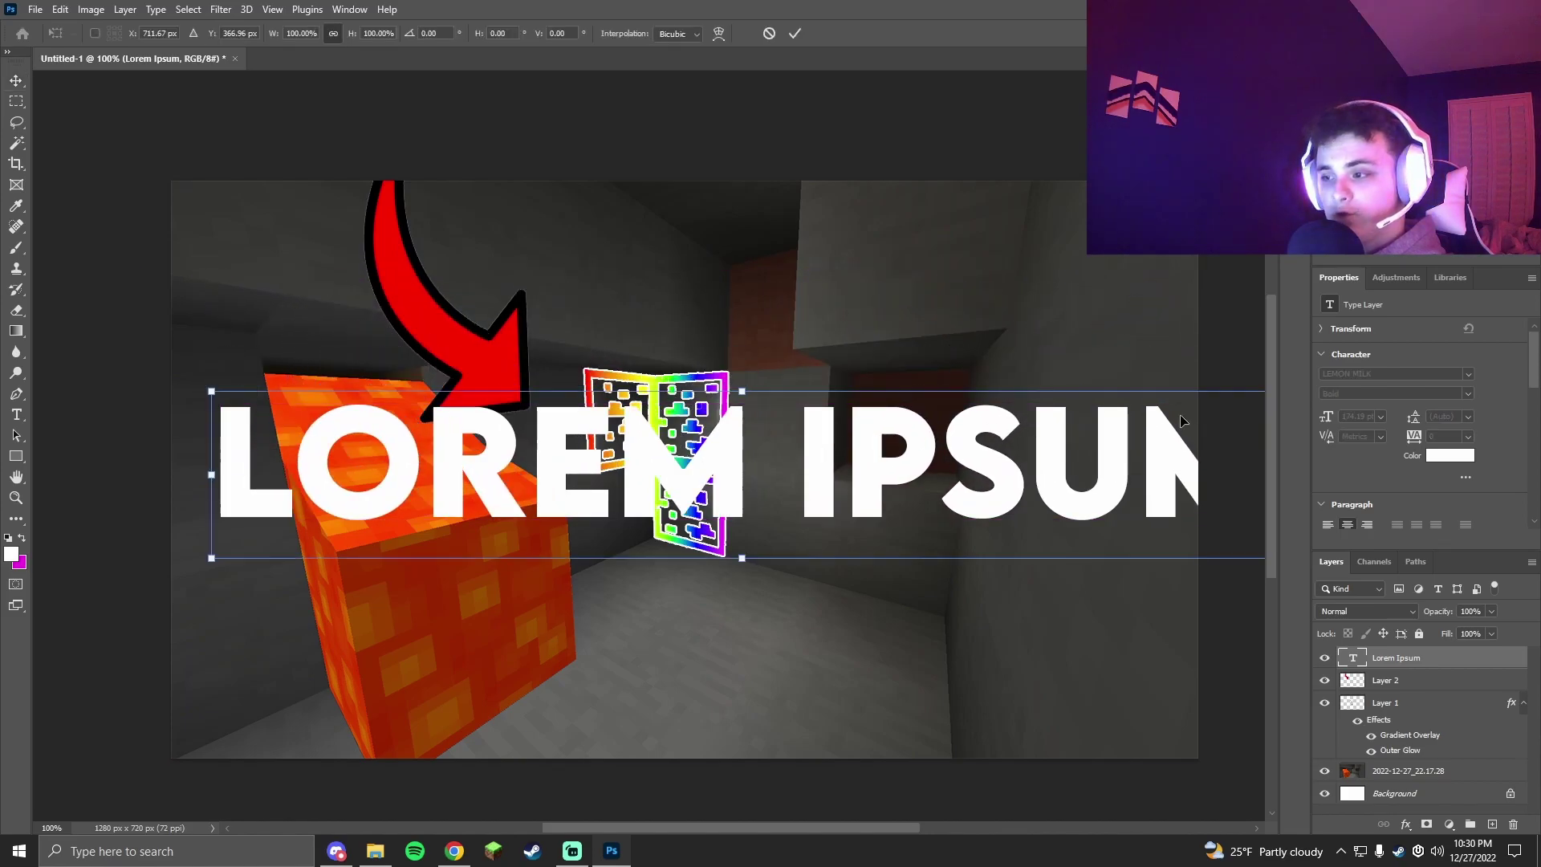
drag(202, 393, 683, 470)
key(Return)
drag(899, 514, 746, 260)
Replace the placeholder text with "INSANE ORES".
double_click(747, 259)
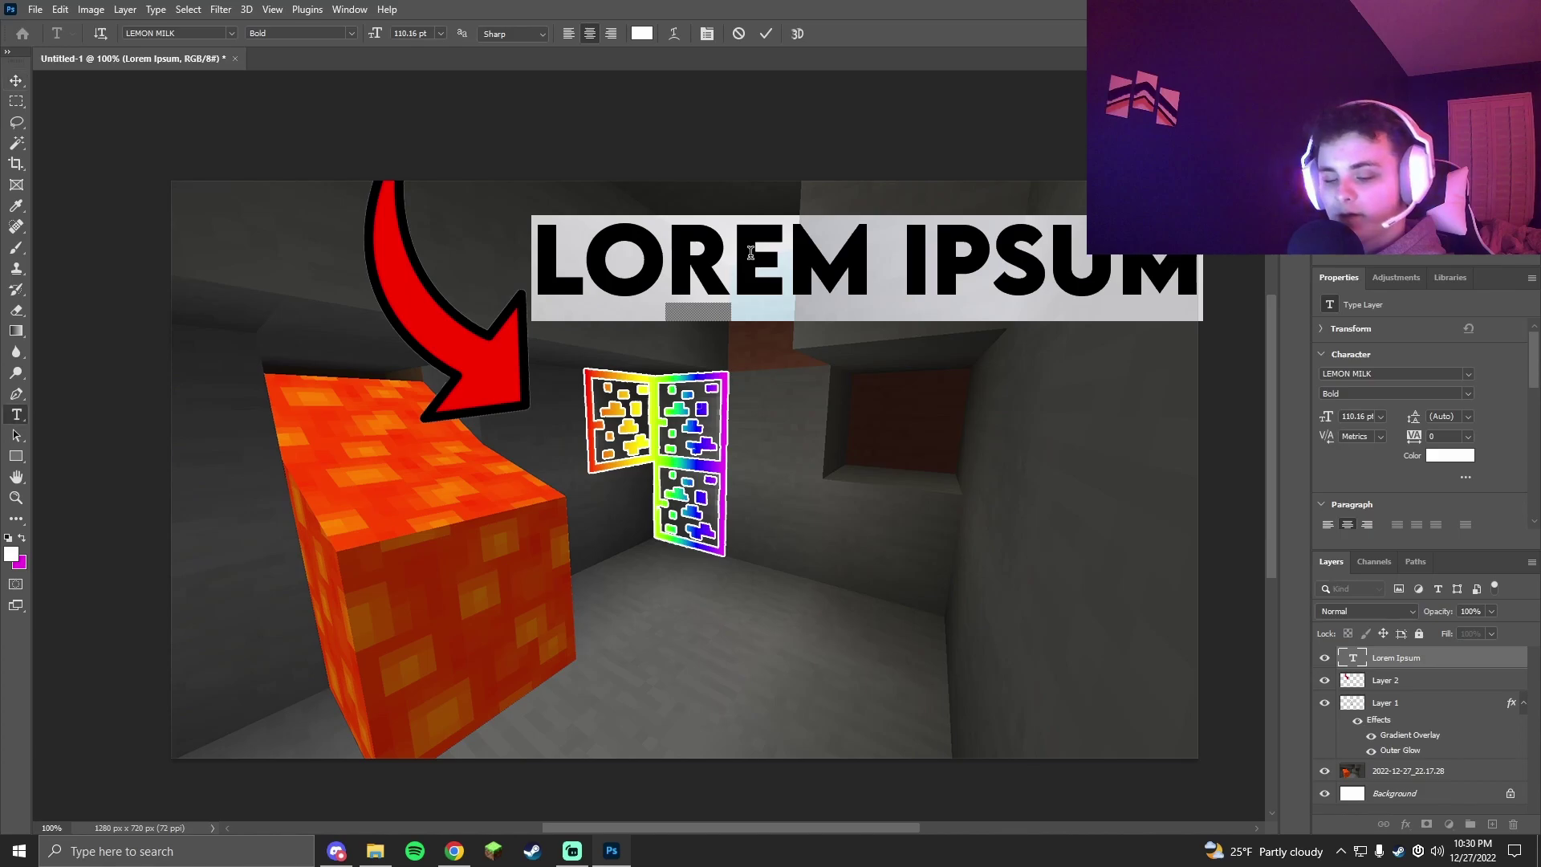
key(BackSpace)
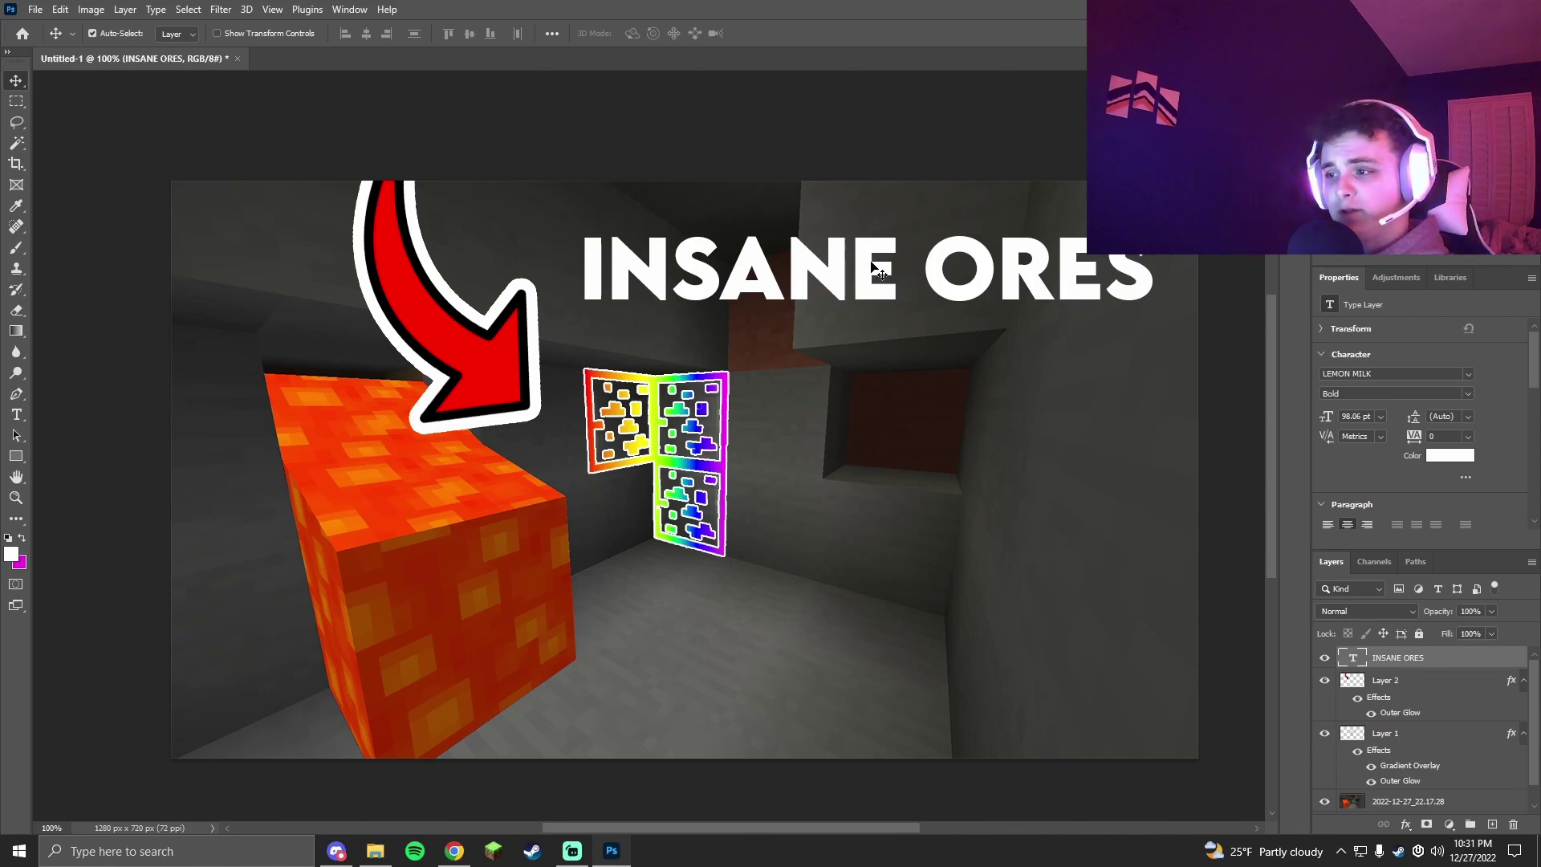
Add a Color Overlay effect to the INSANE ORES text and set its colour to red.
click(1406, 823)
click(1444, 752)
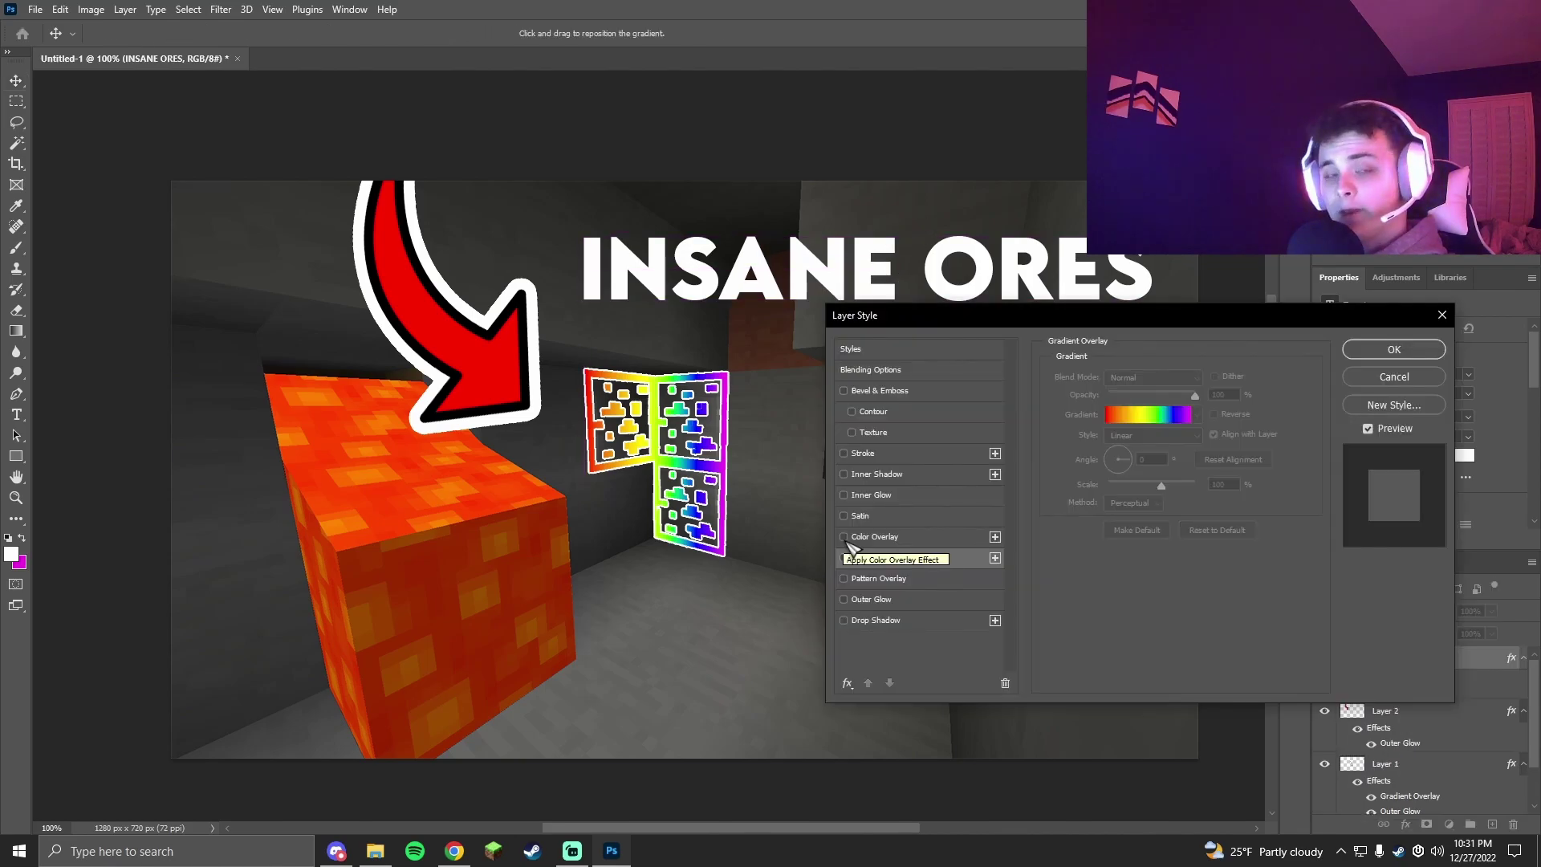
click(844, 536)
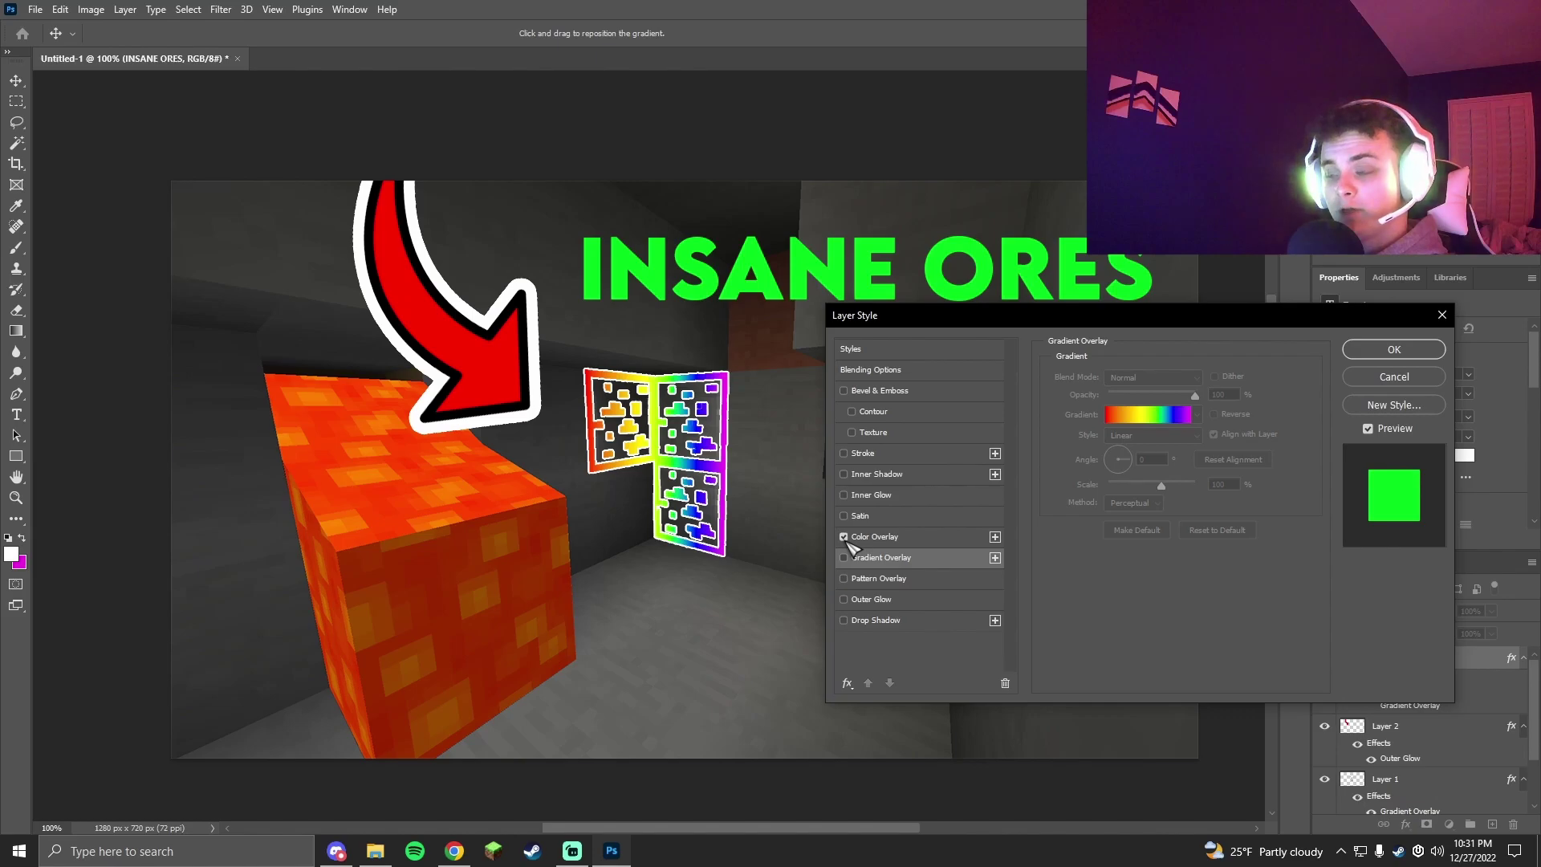
click(897, 538)
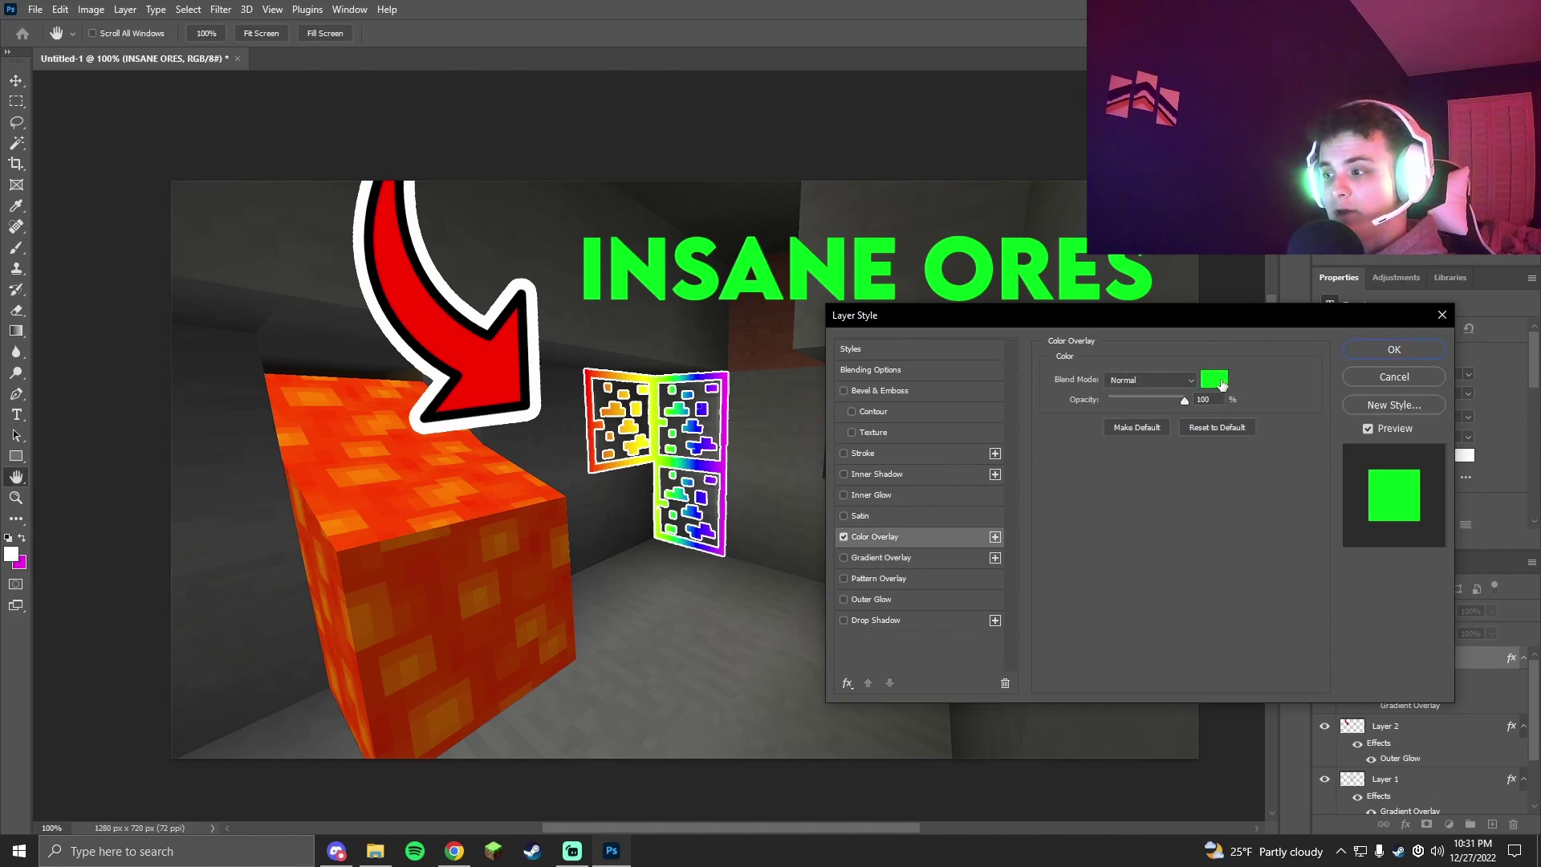
click(1221, 384)
drag(1257, 557, 1246, 515)
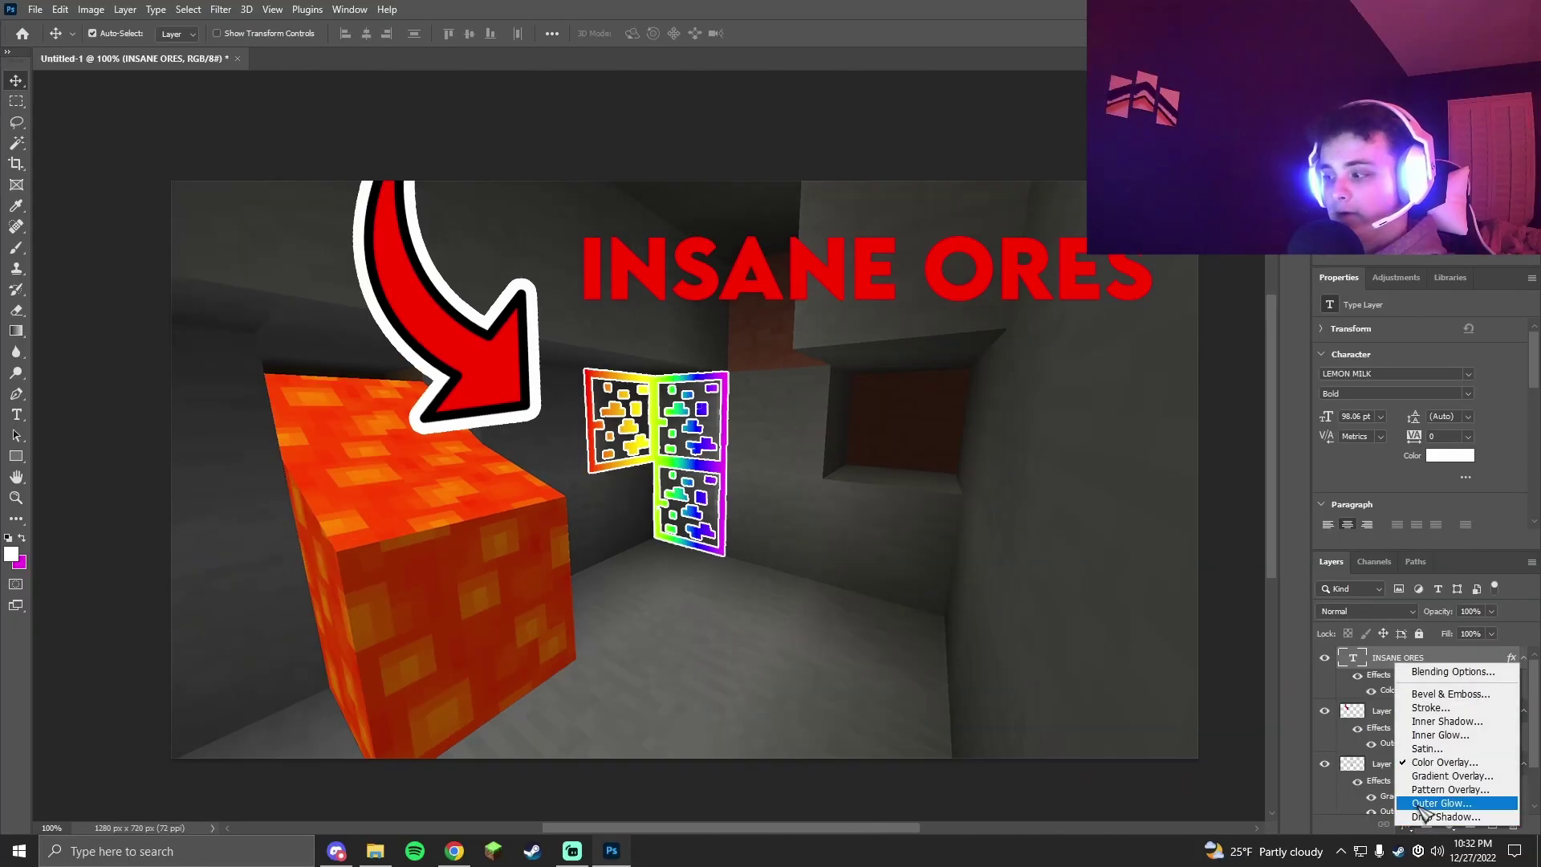
key(Escape)
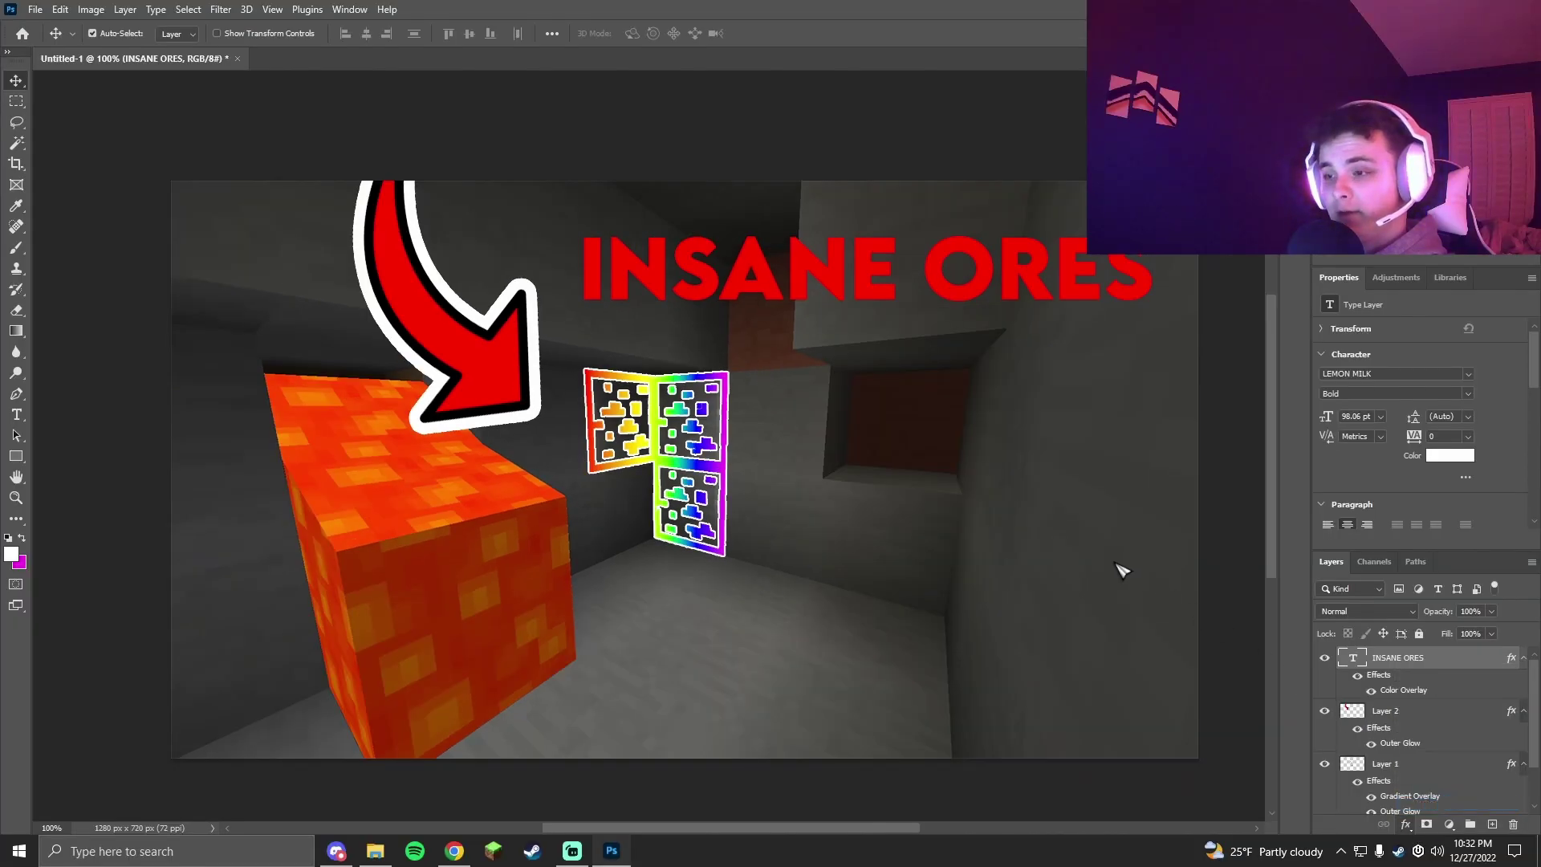
Nudge the INSANE ORES title slightly to the right.
key(ctrl+minus)
key(shift+Right)
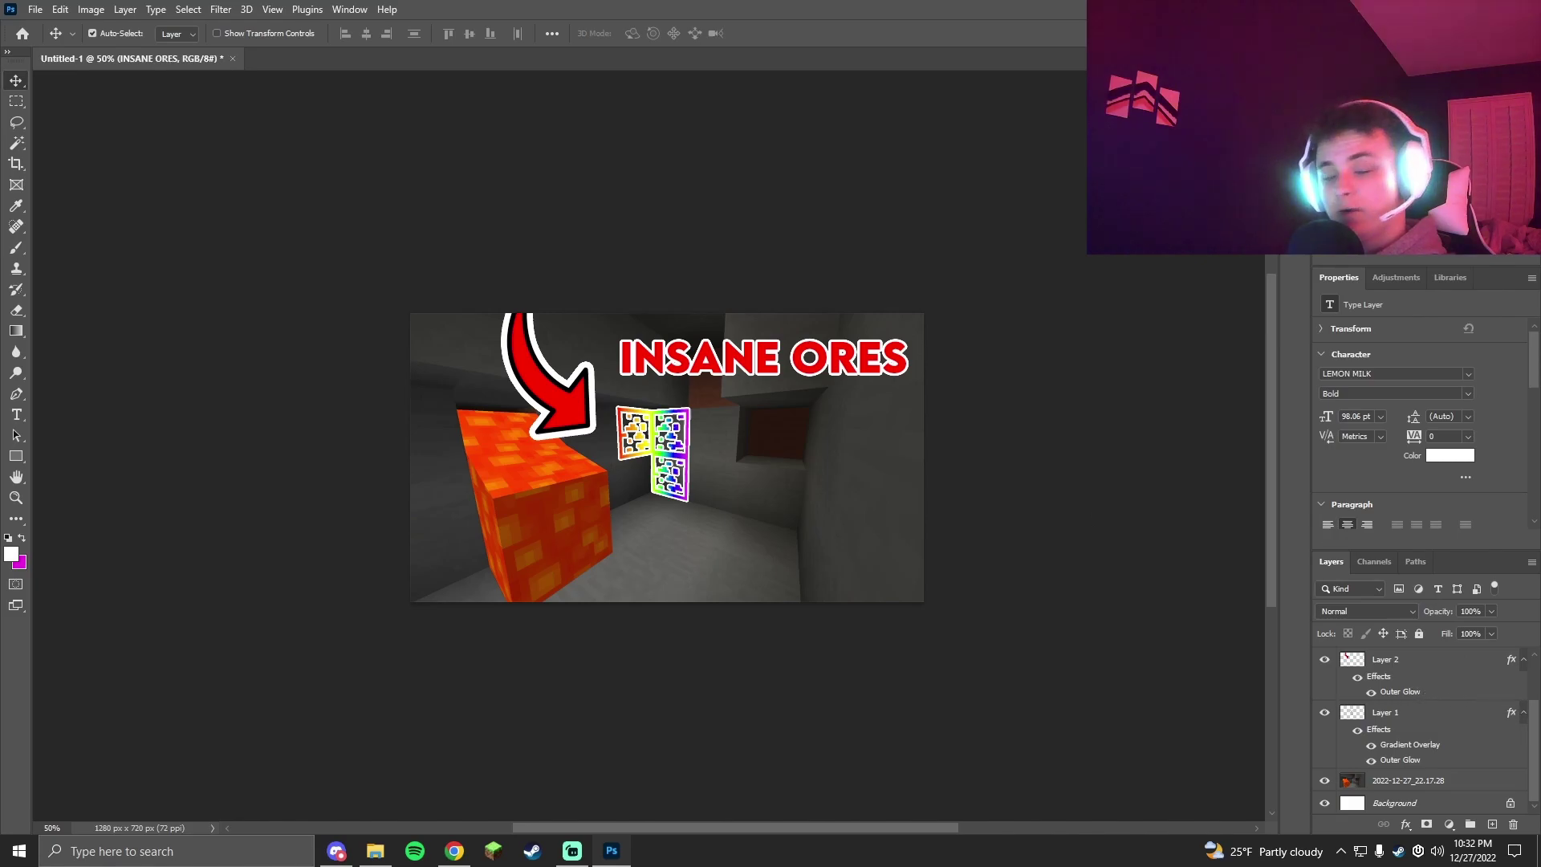
Add an Inner Glow effect to the Minecraft screenshot layer and set the glow colour to white (ffffff).
click(1380, 782)
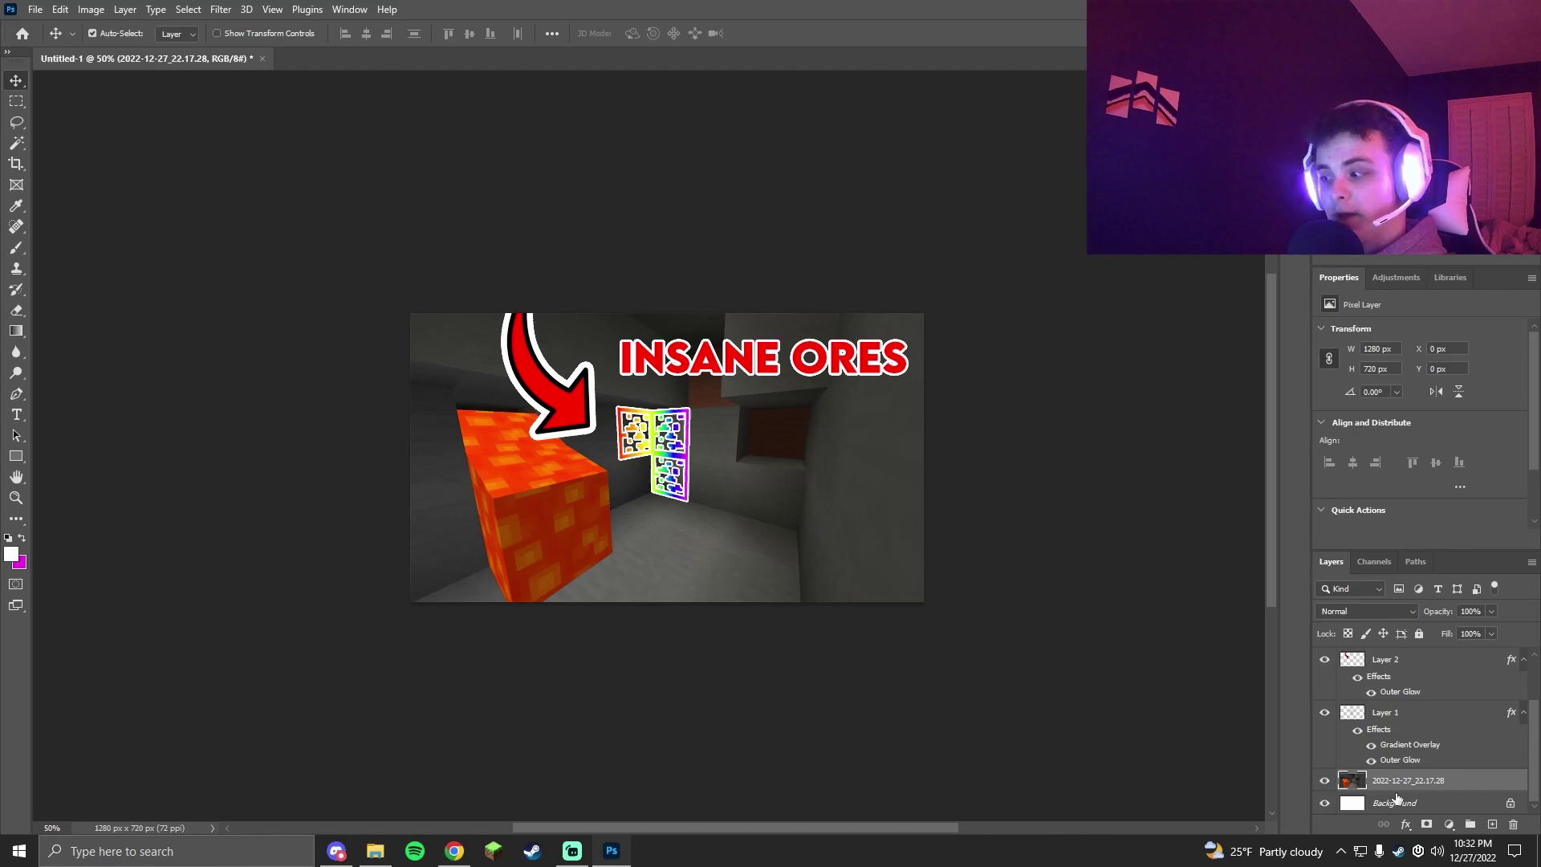
click(1405, 824)
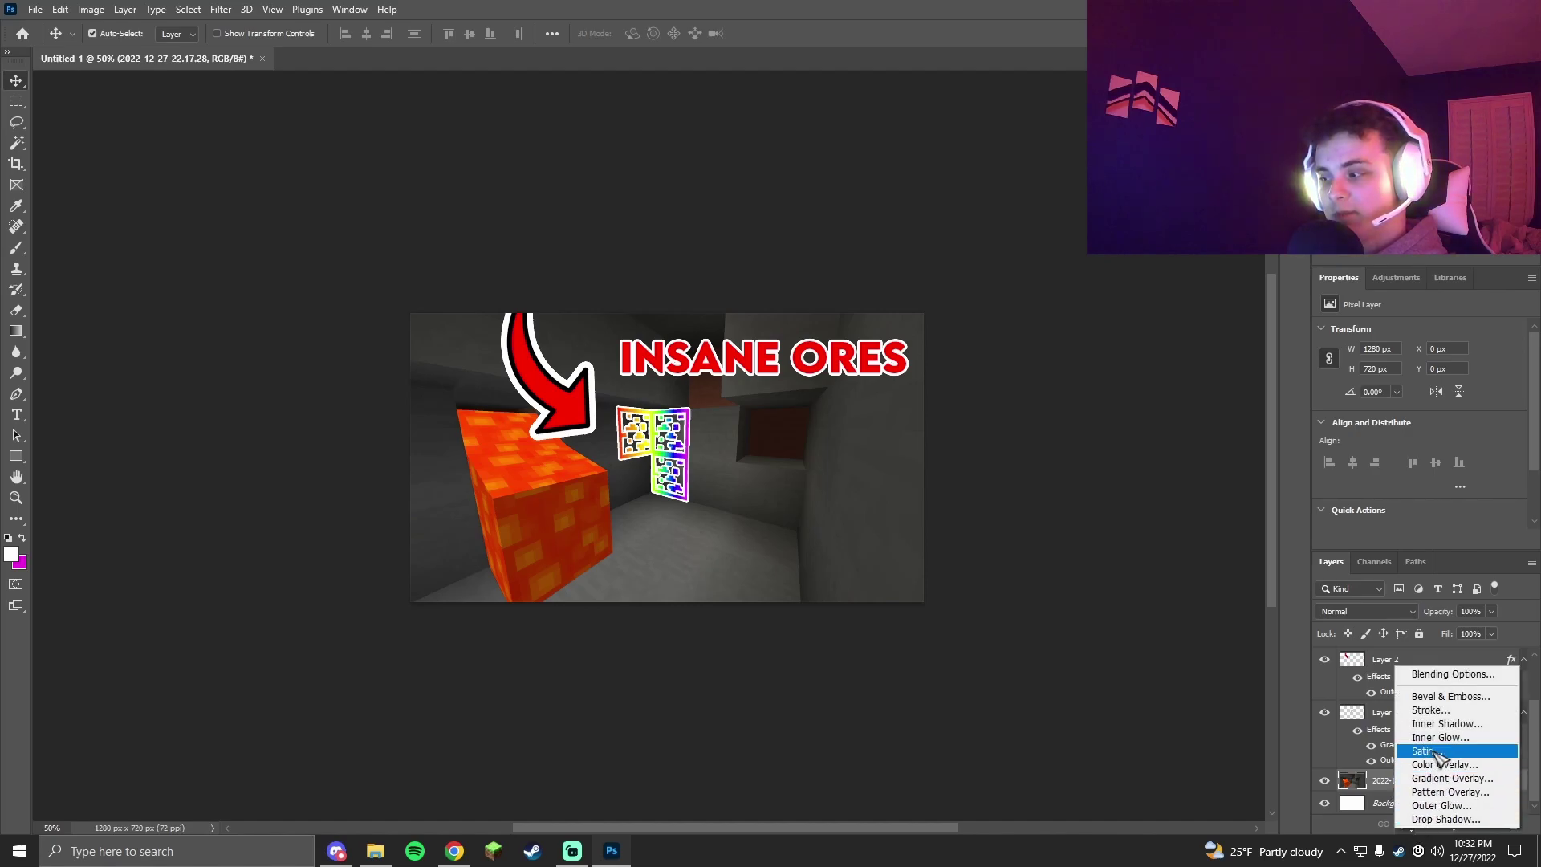
key(Escape)
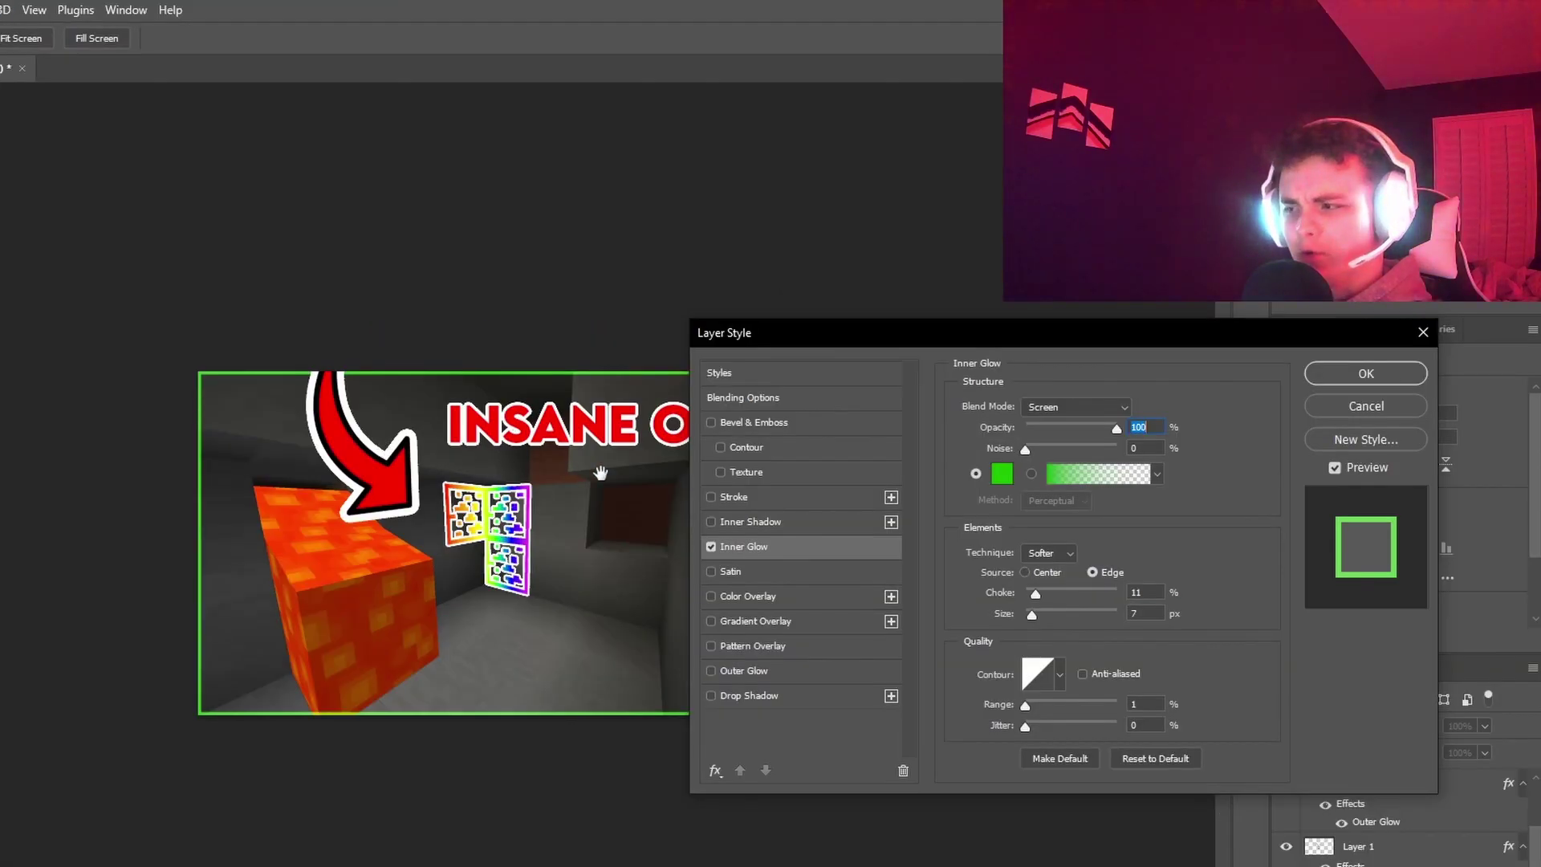
click(1085, 399)
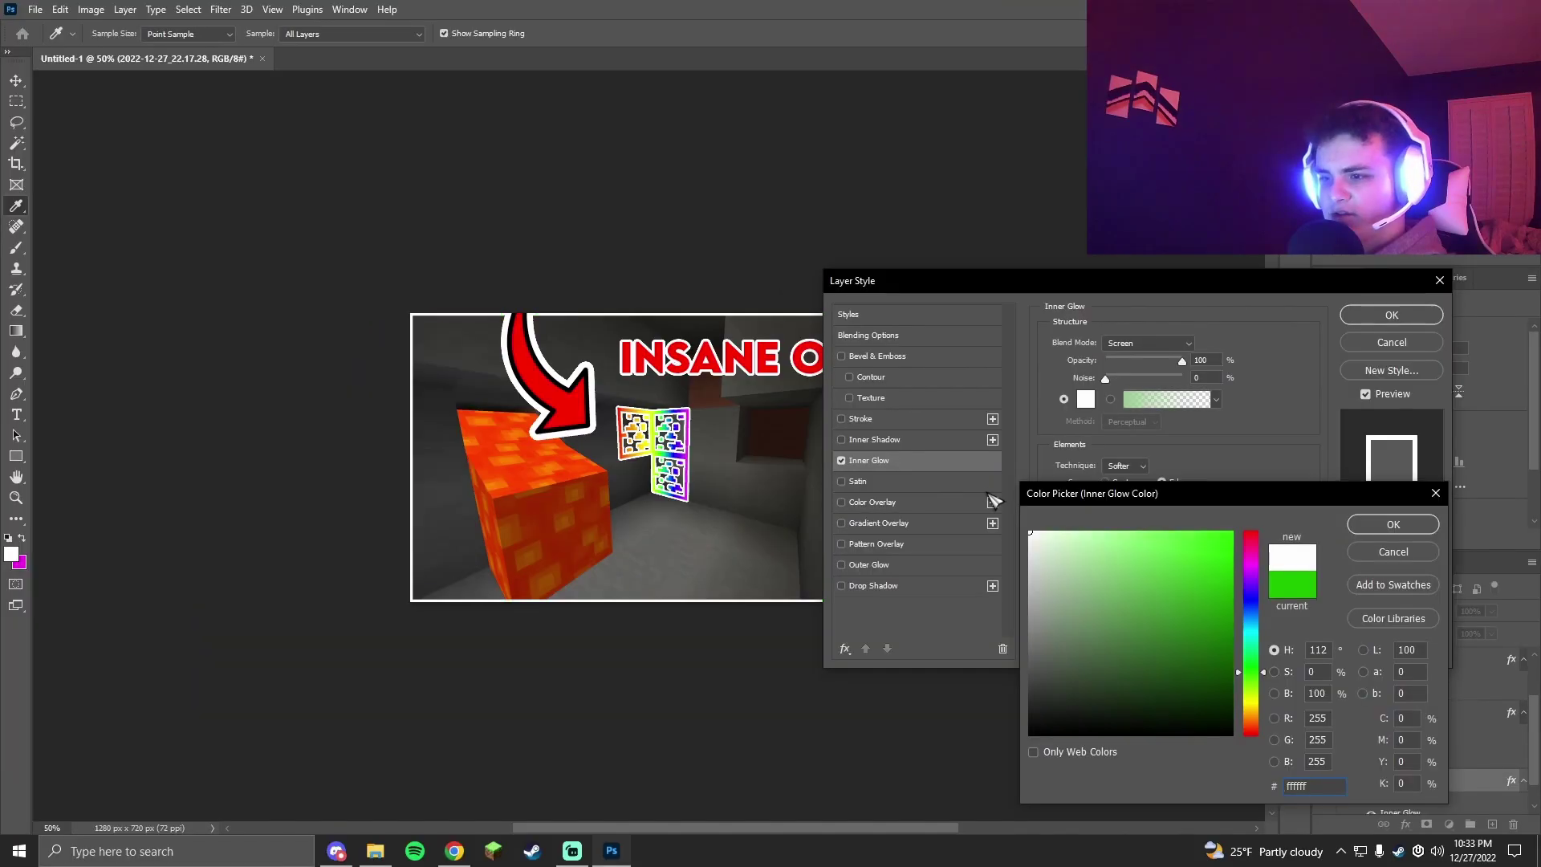
Copy the Pngtree anime zoom speed-lines image from the Google results in Chrome and paste it into the Photoshop thumbnail above the screenshot layer.
key(alt+Tab)
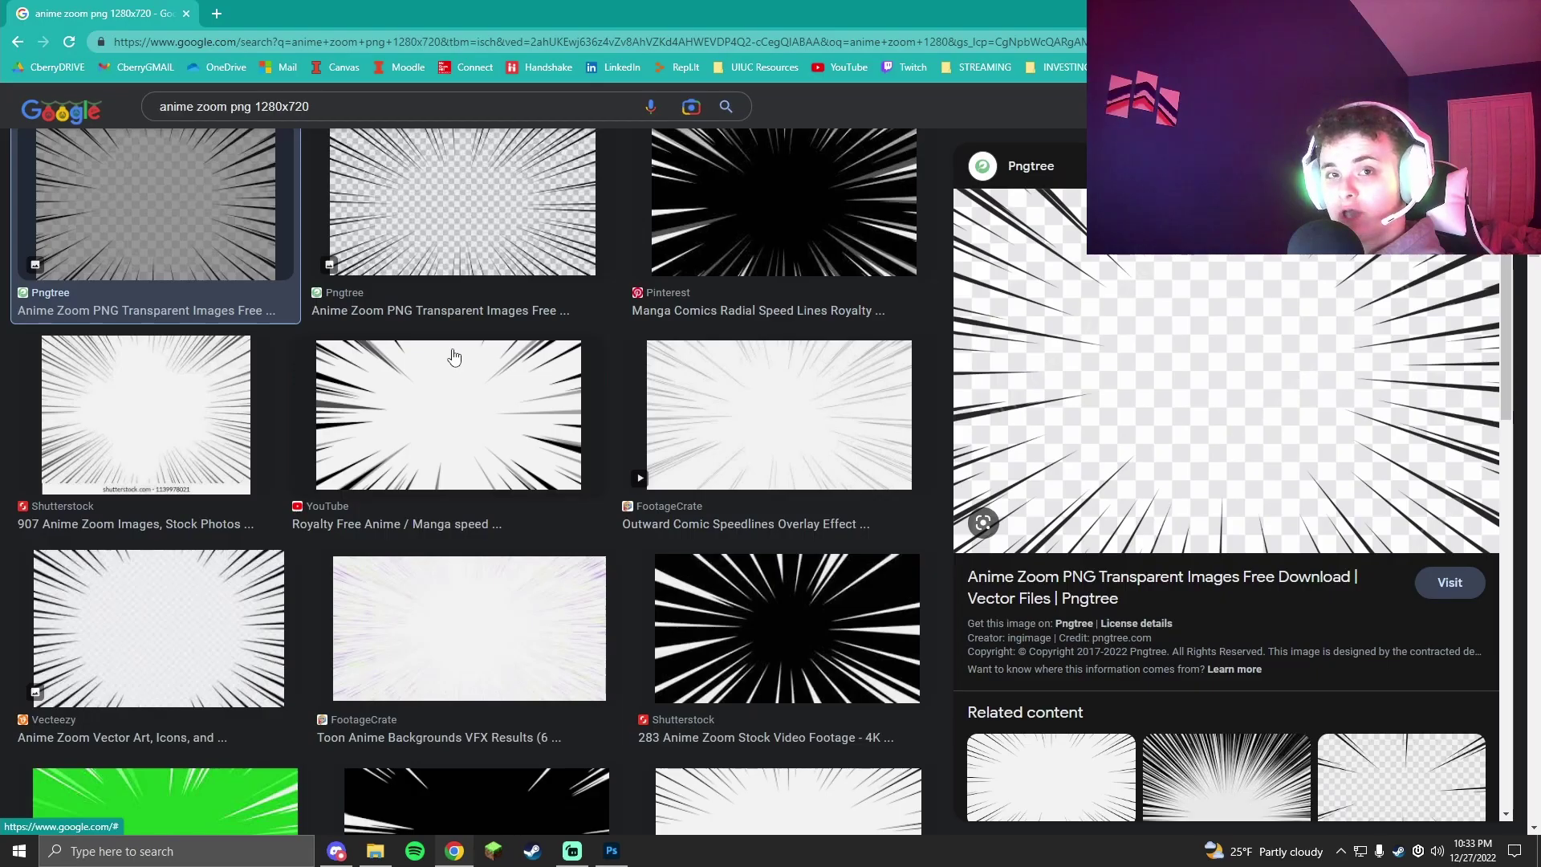
right_click(1191, 391)
click(1236, 594)
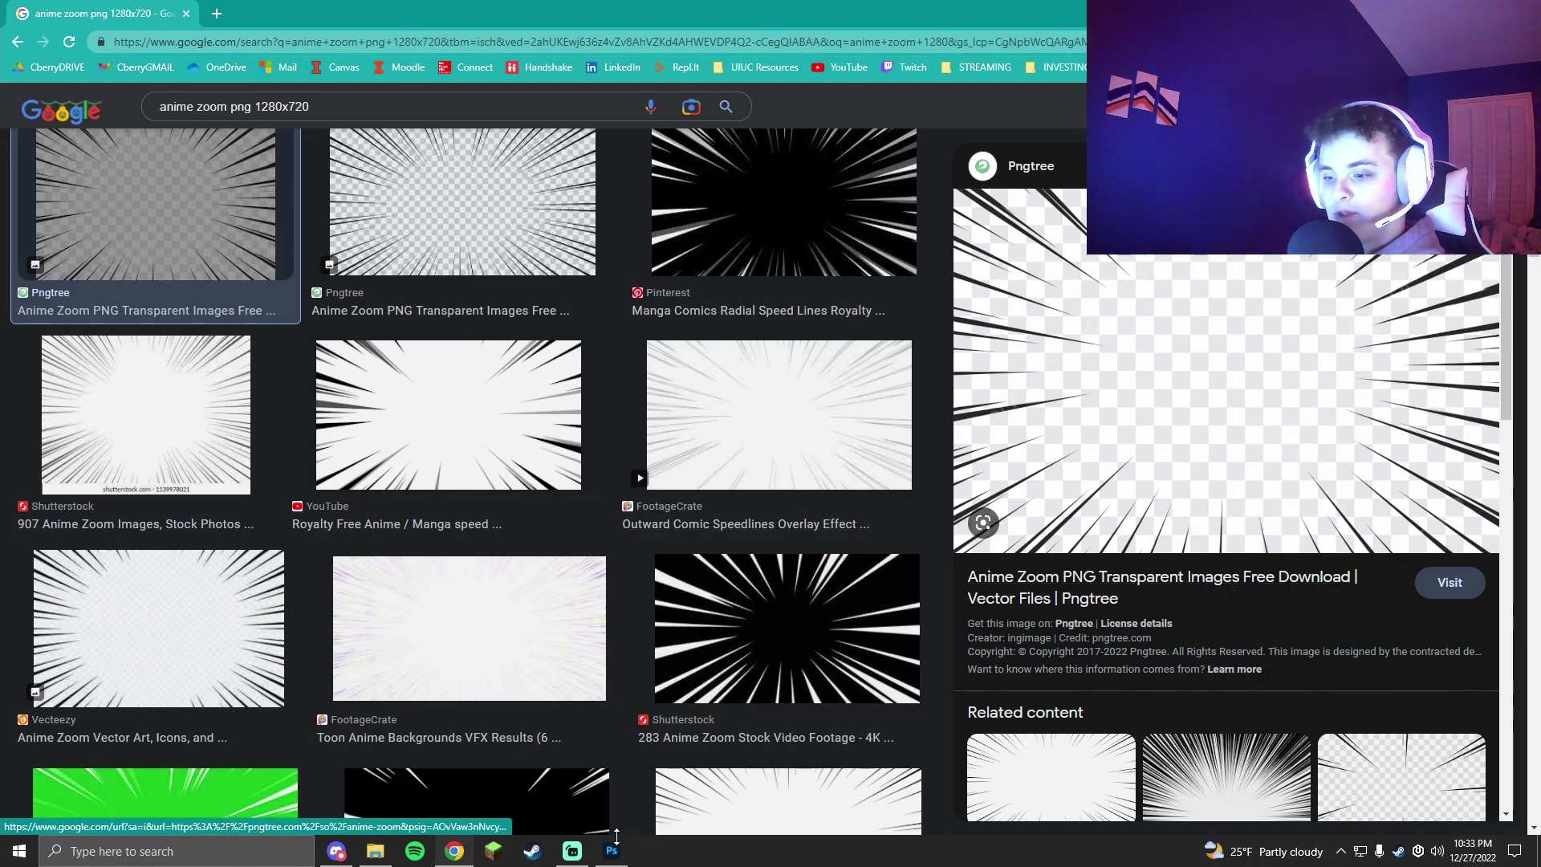
key(alt+Tab)
key(ctrl+v)
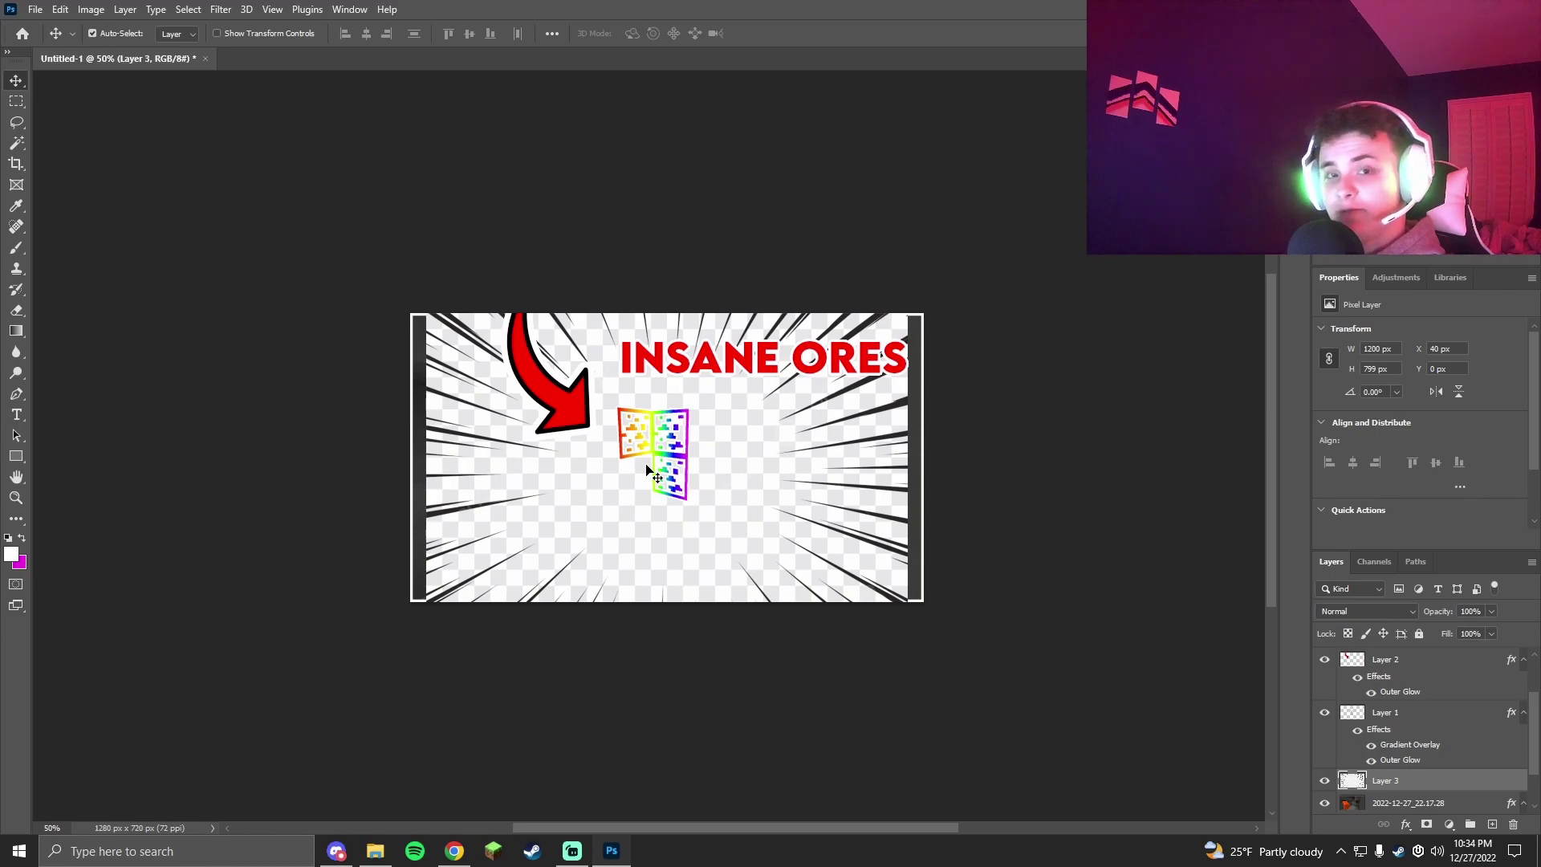
Select the checkered background of the speed-lines layer with the Magic Wand, delete it and deselect.
click(16, 143)
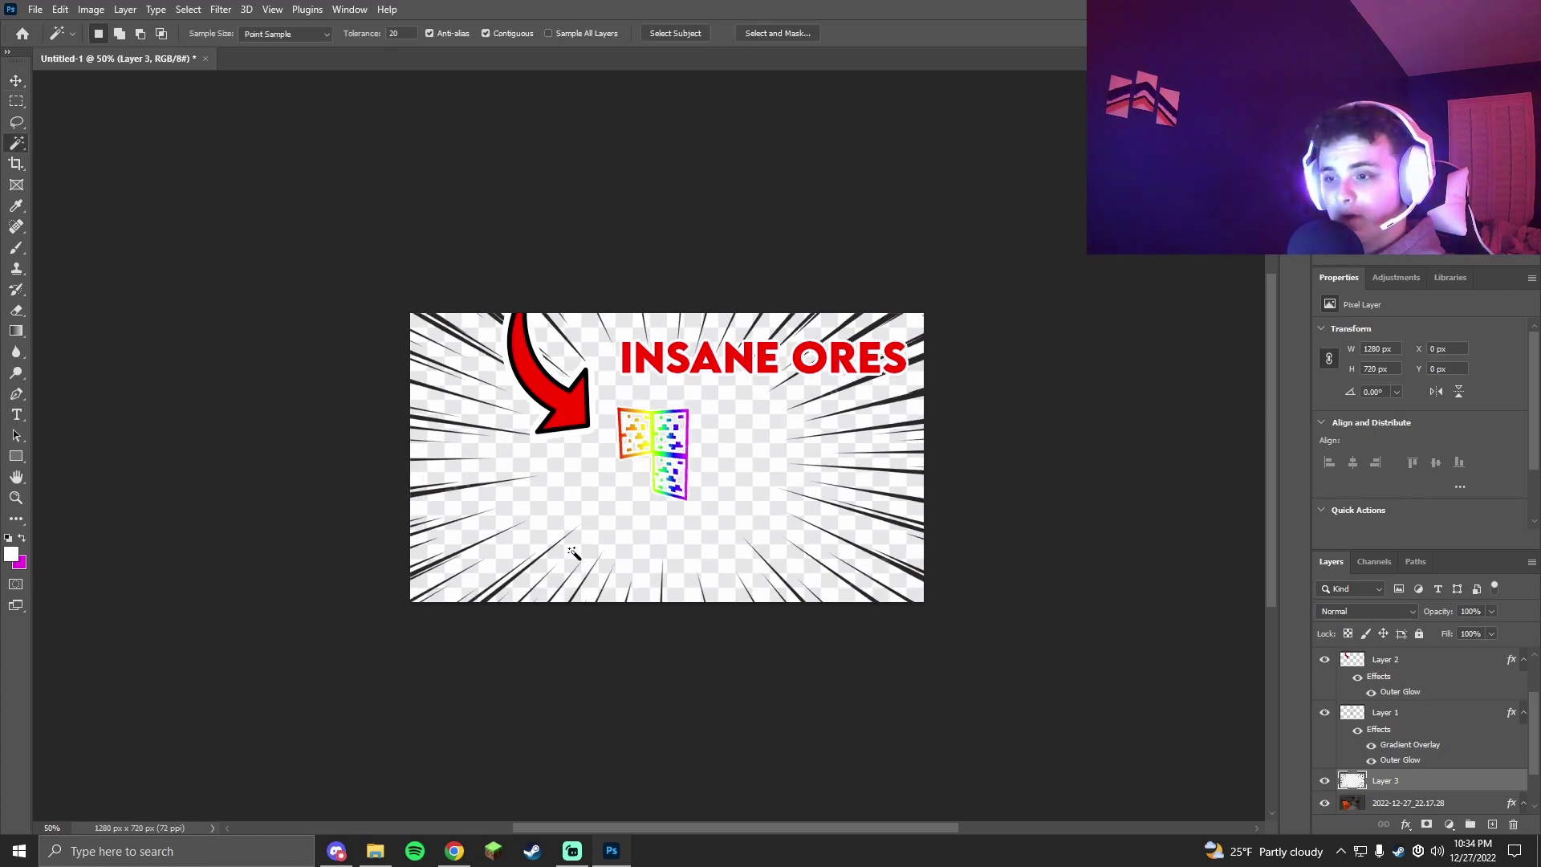
click(596, 471)
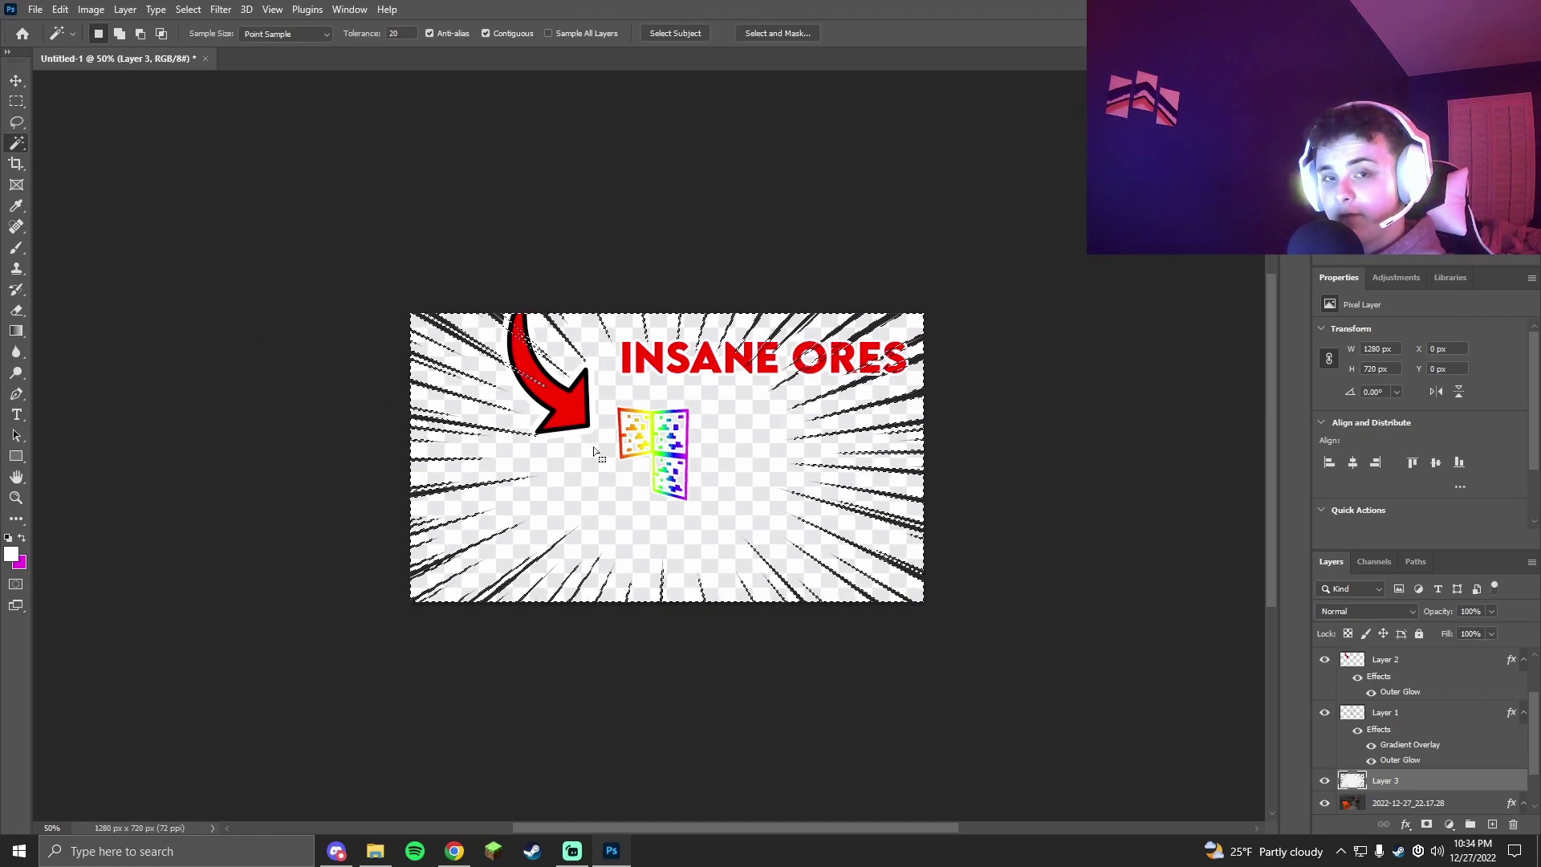
key(Delete)
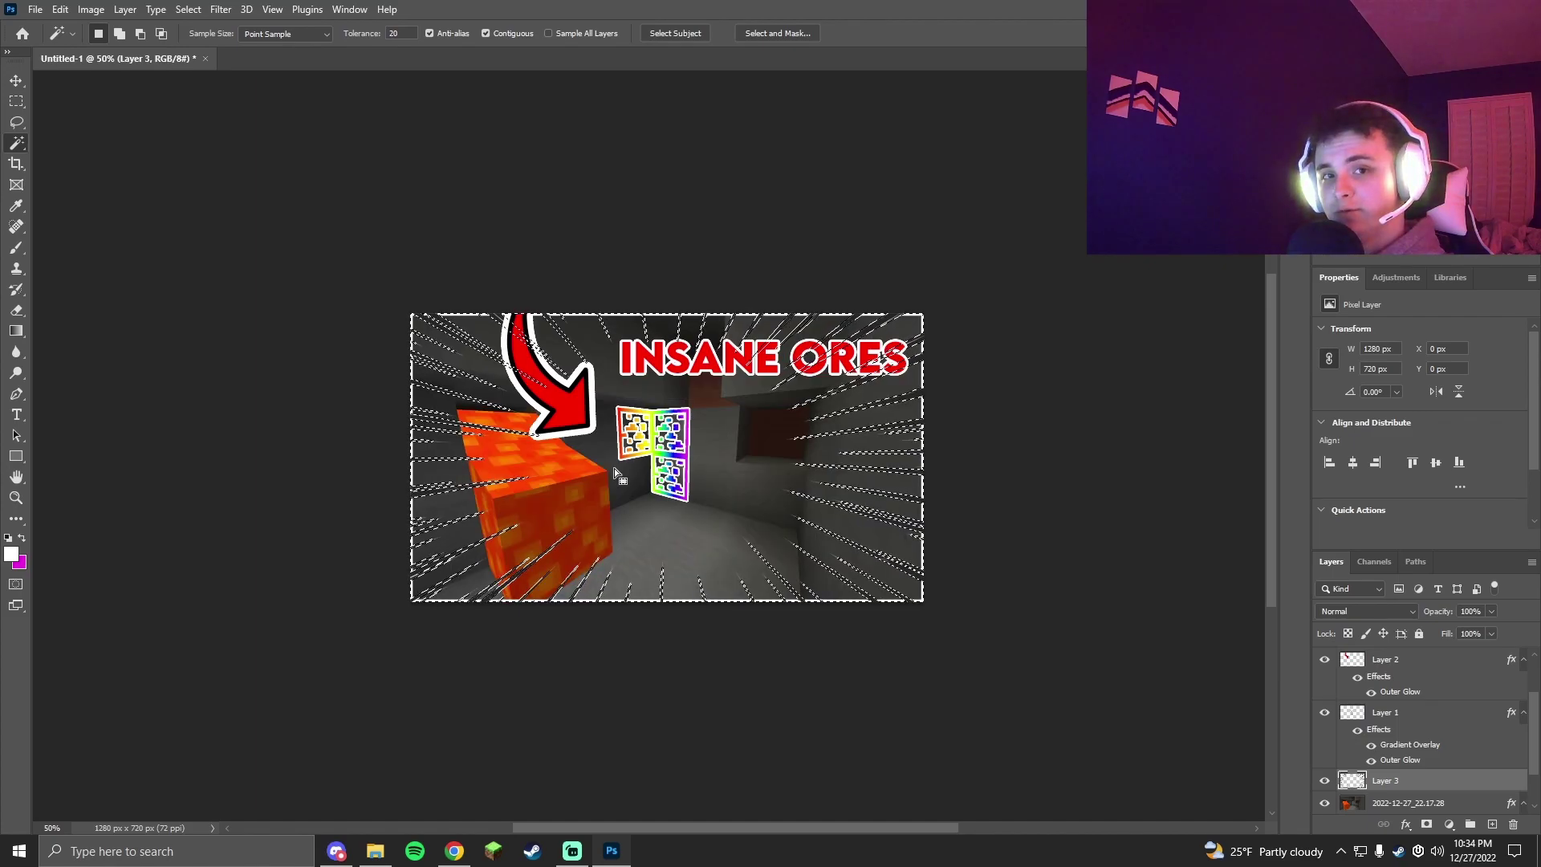
key(ctrl+d)
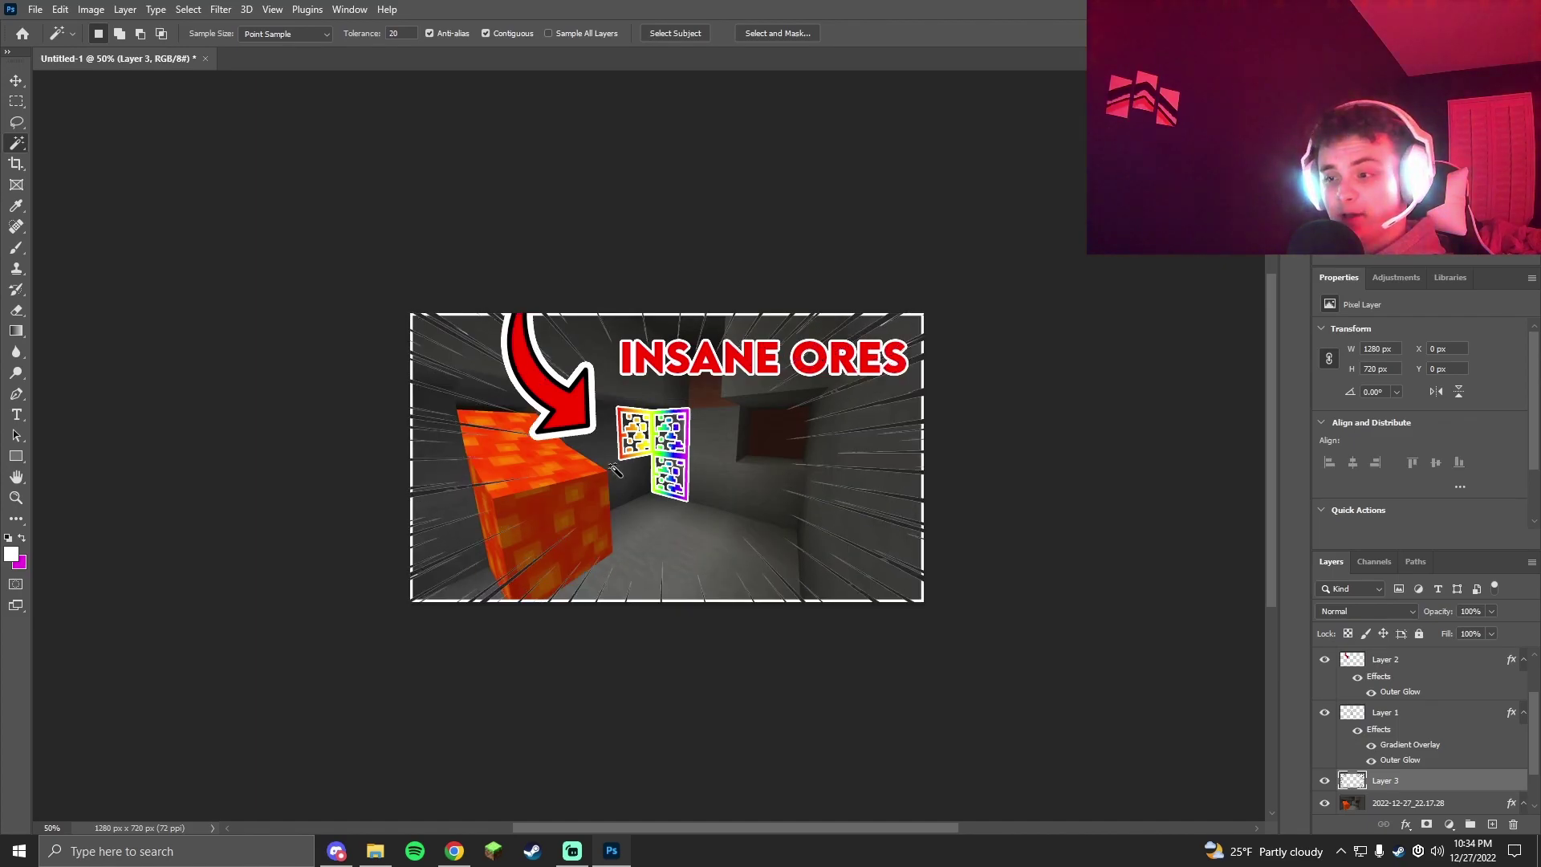
key(v)
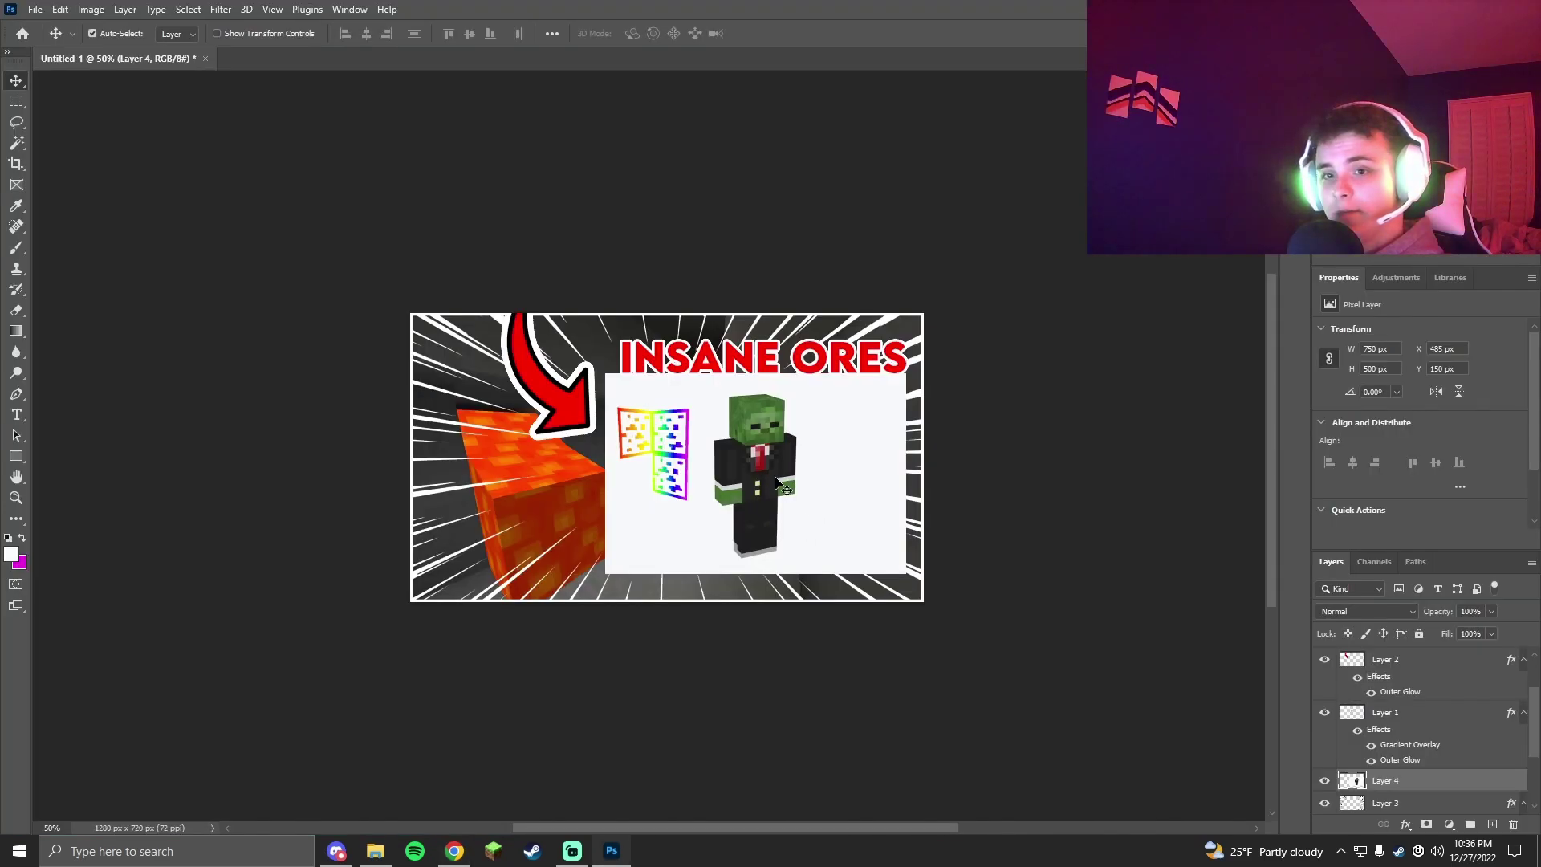
Select the white background around the zombie character with the Magic Wand, delete it and deselect.
click(17, 144)
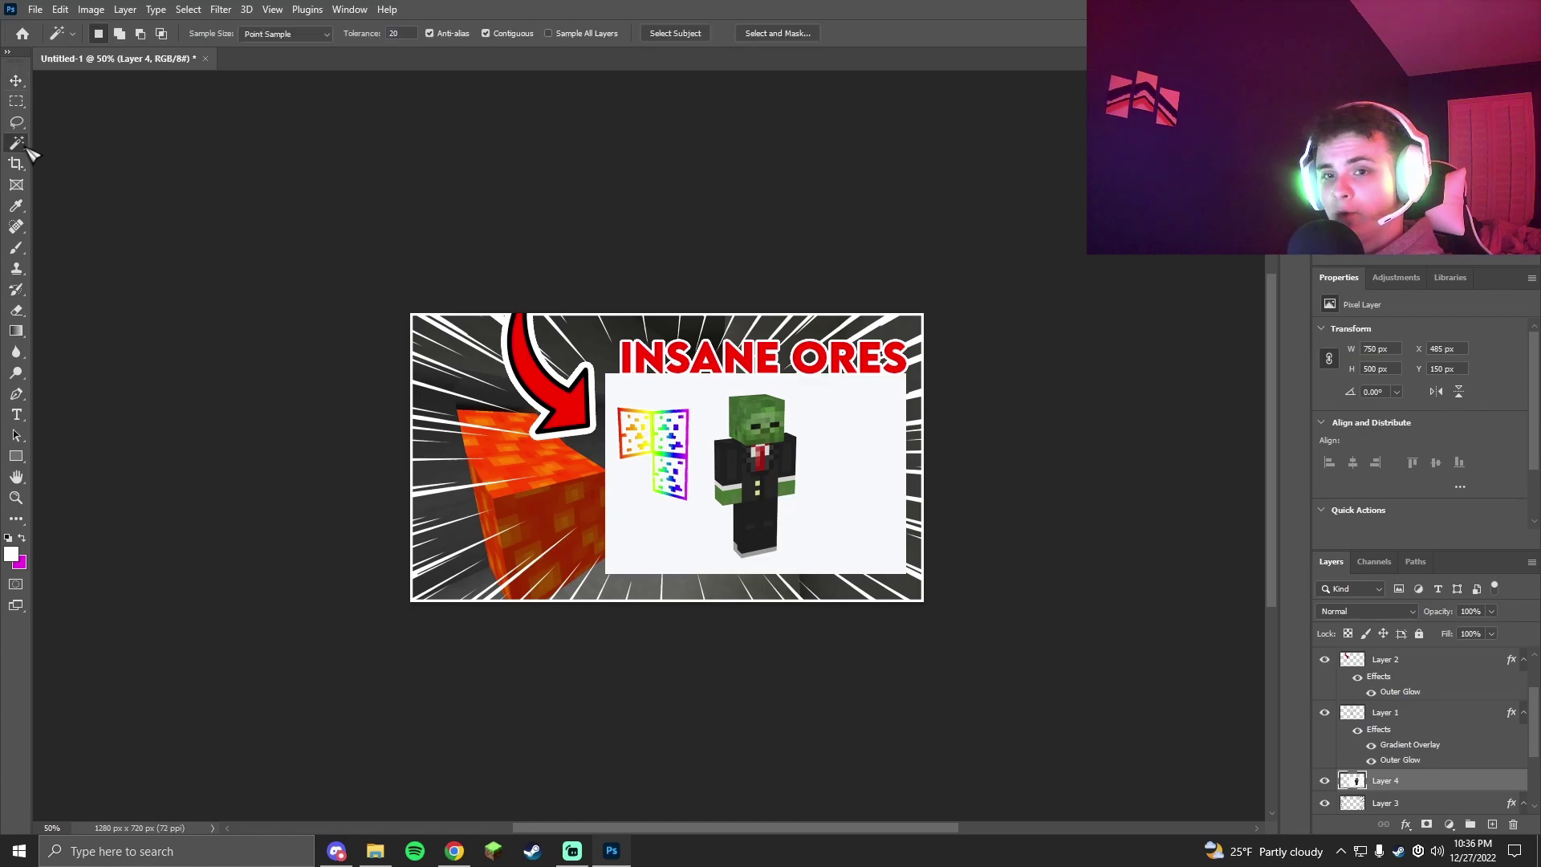
click(854, 462)
key(Delete)
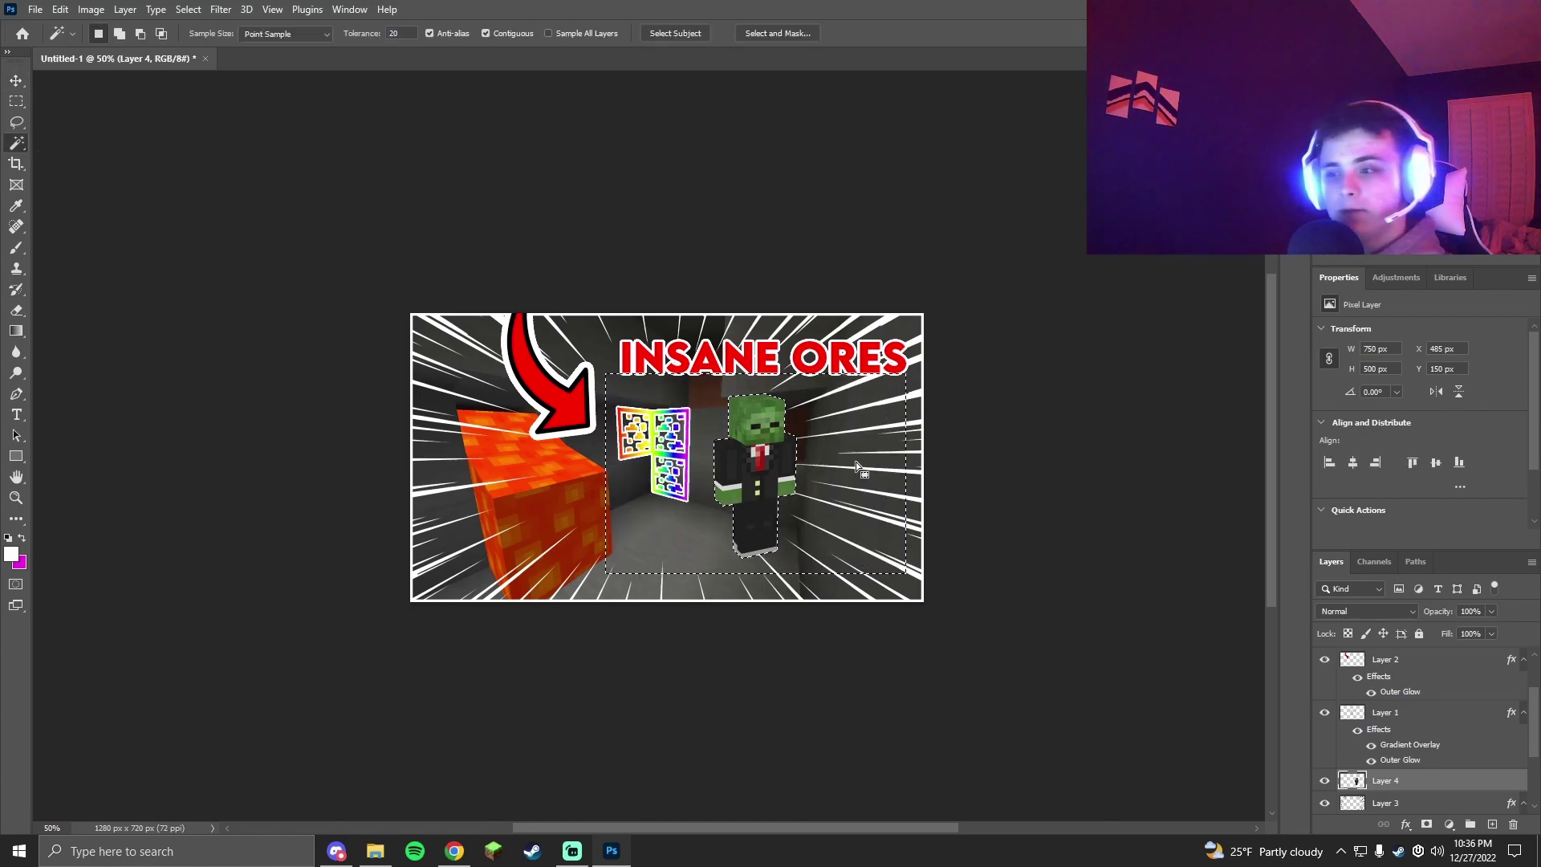
key(ctrl+d)
Move the zombie character further right, into the lower right of the thumbnail below the title.
key(v)
drag(791, 473, 827, 477)
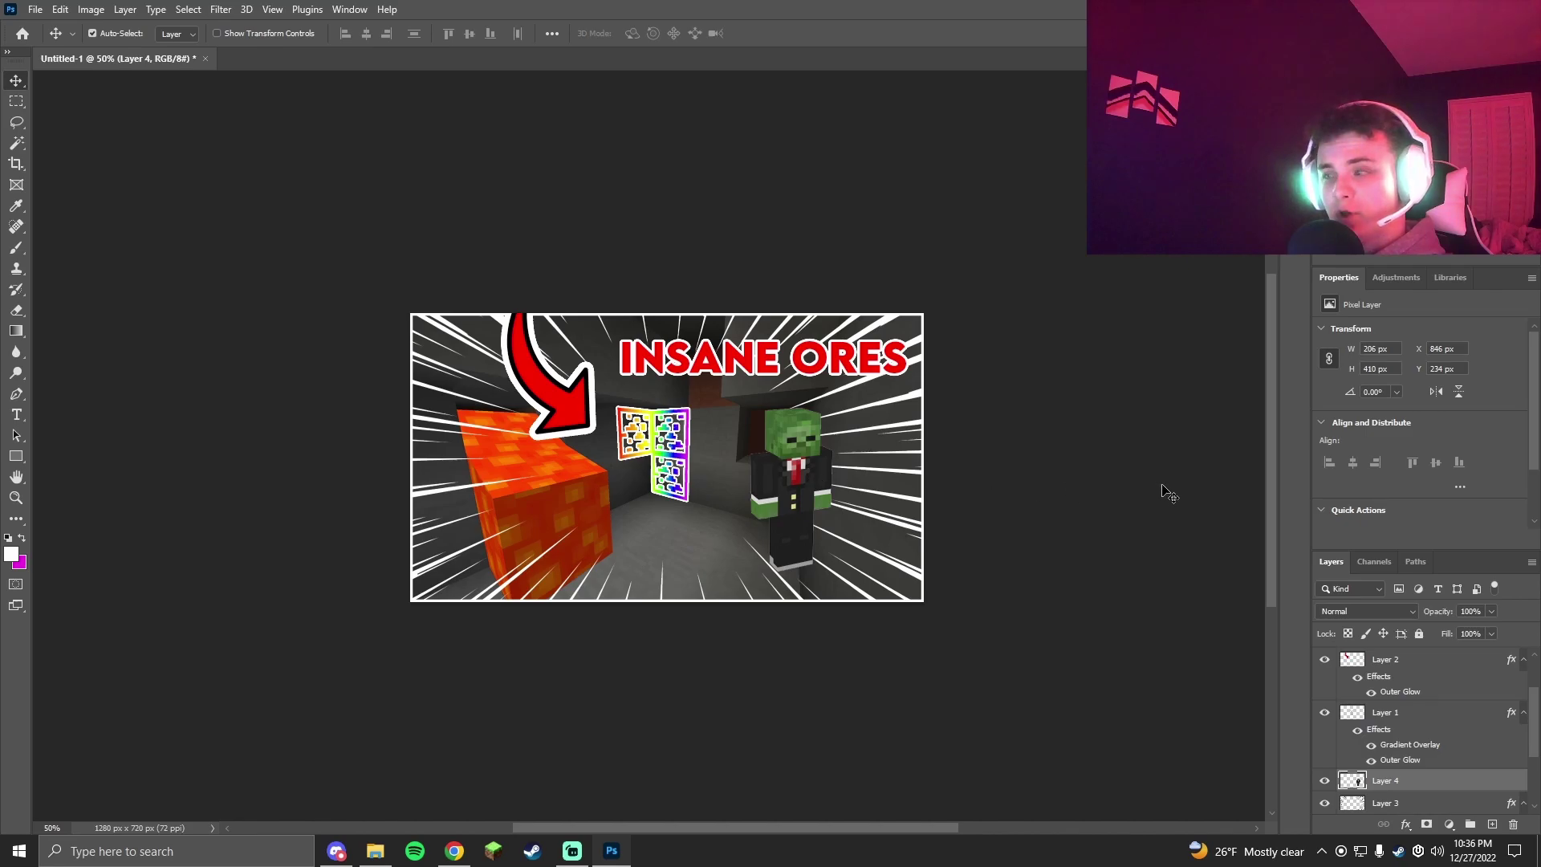
click(1436, 393)
drag(790, 489, 805, 491)
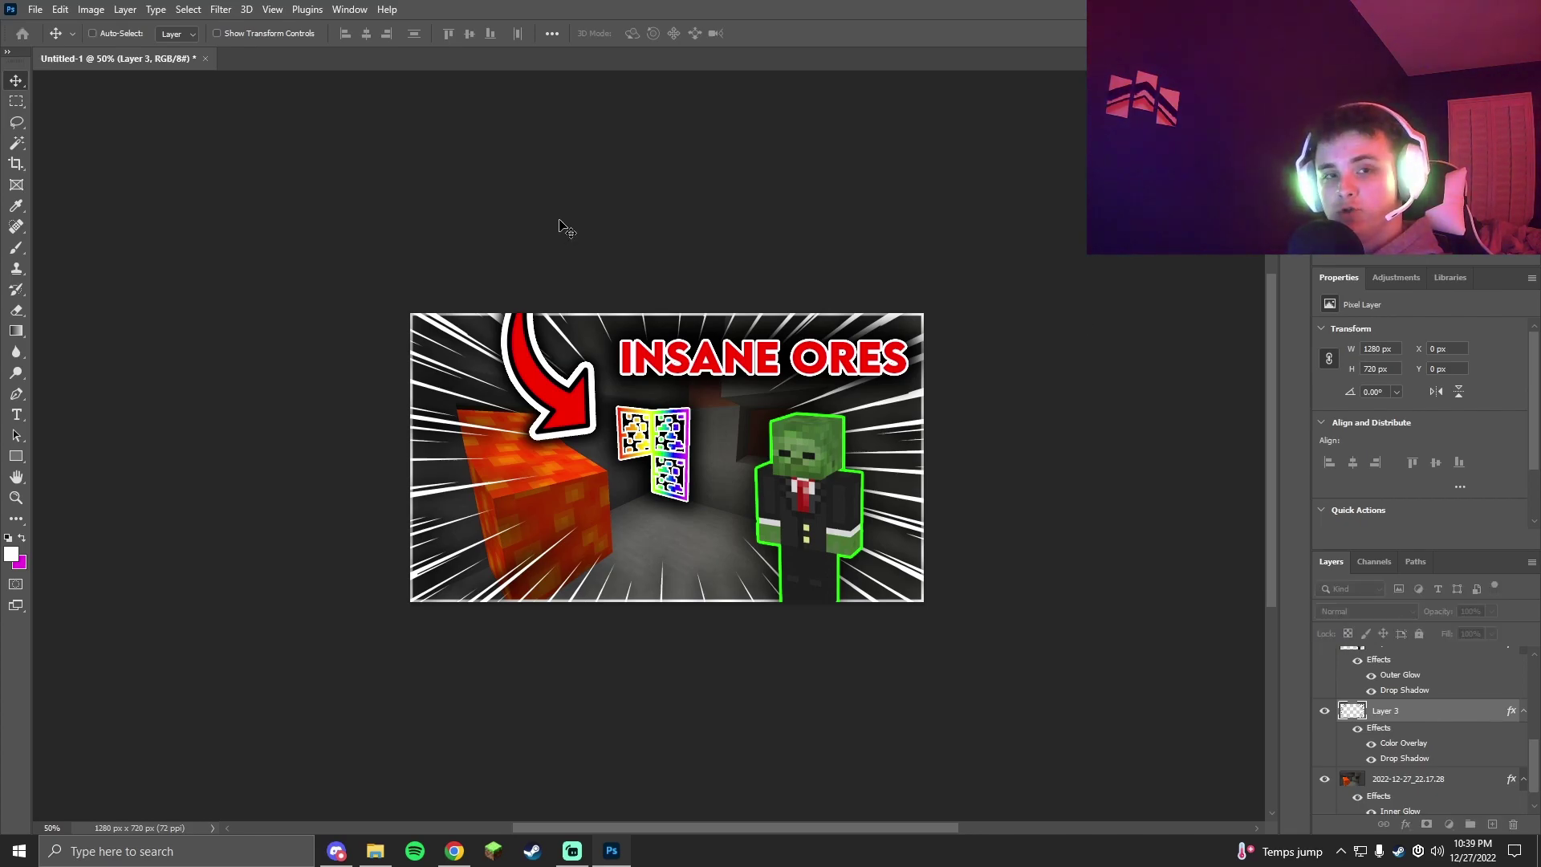
Merge all visible layers into one and start saving the thumbnail to the computer instead of Creative Cloud.
key(ctrl+shift+e)
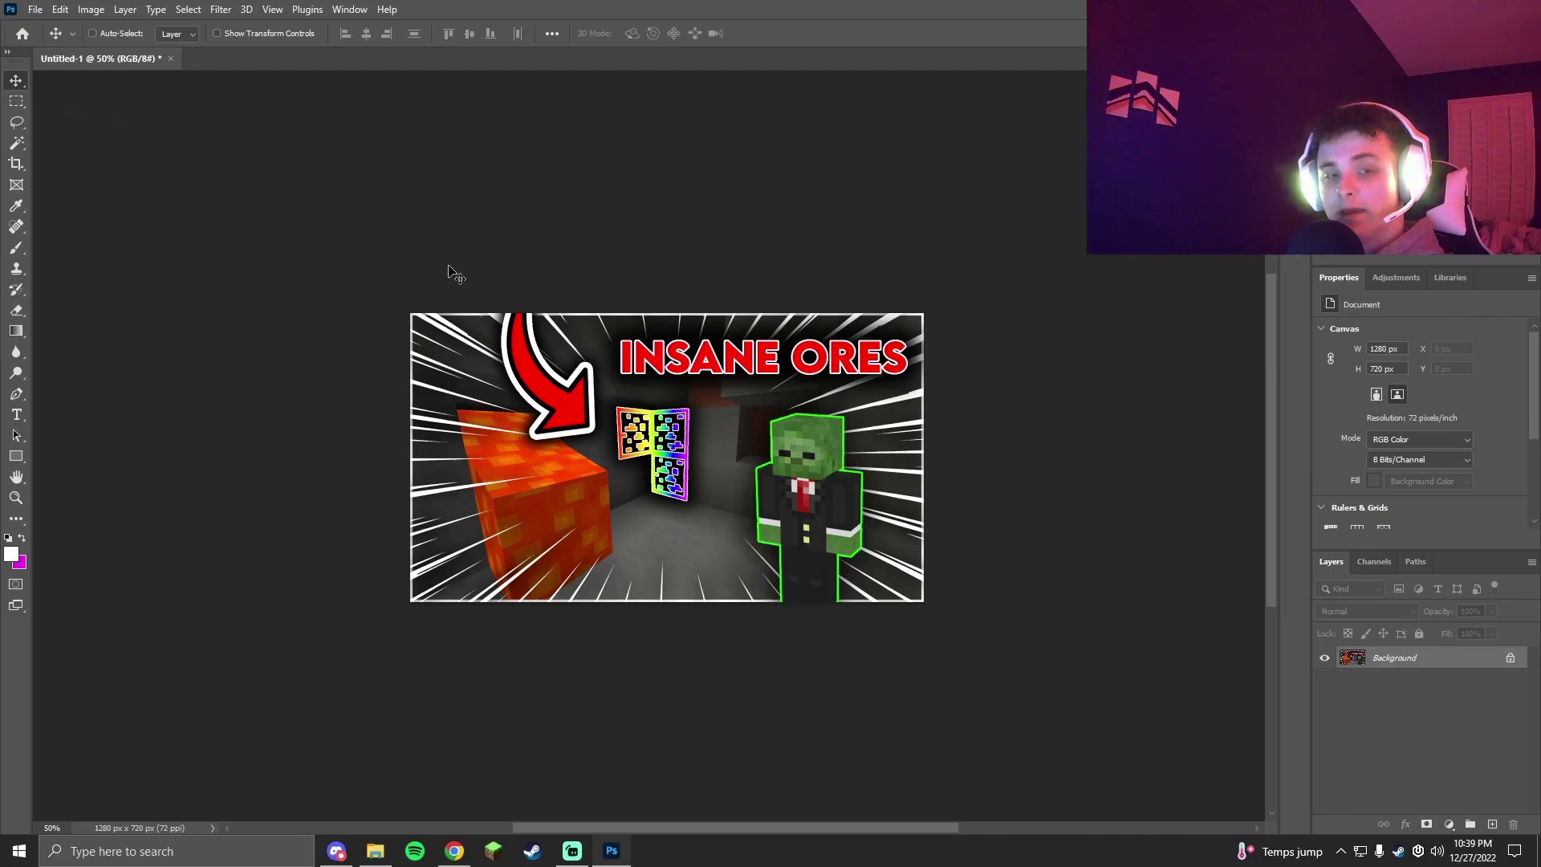
key(ctrl+s)
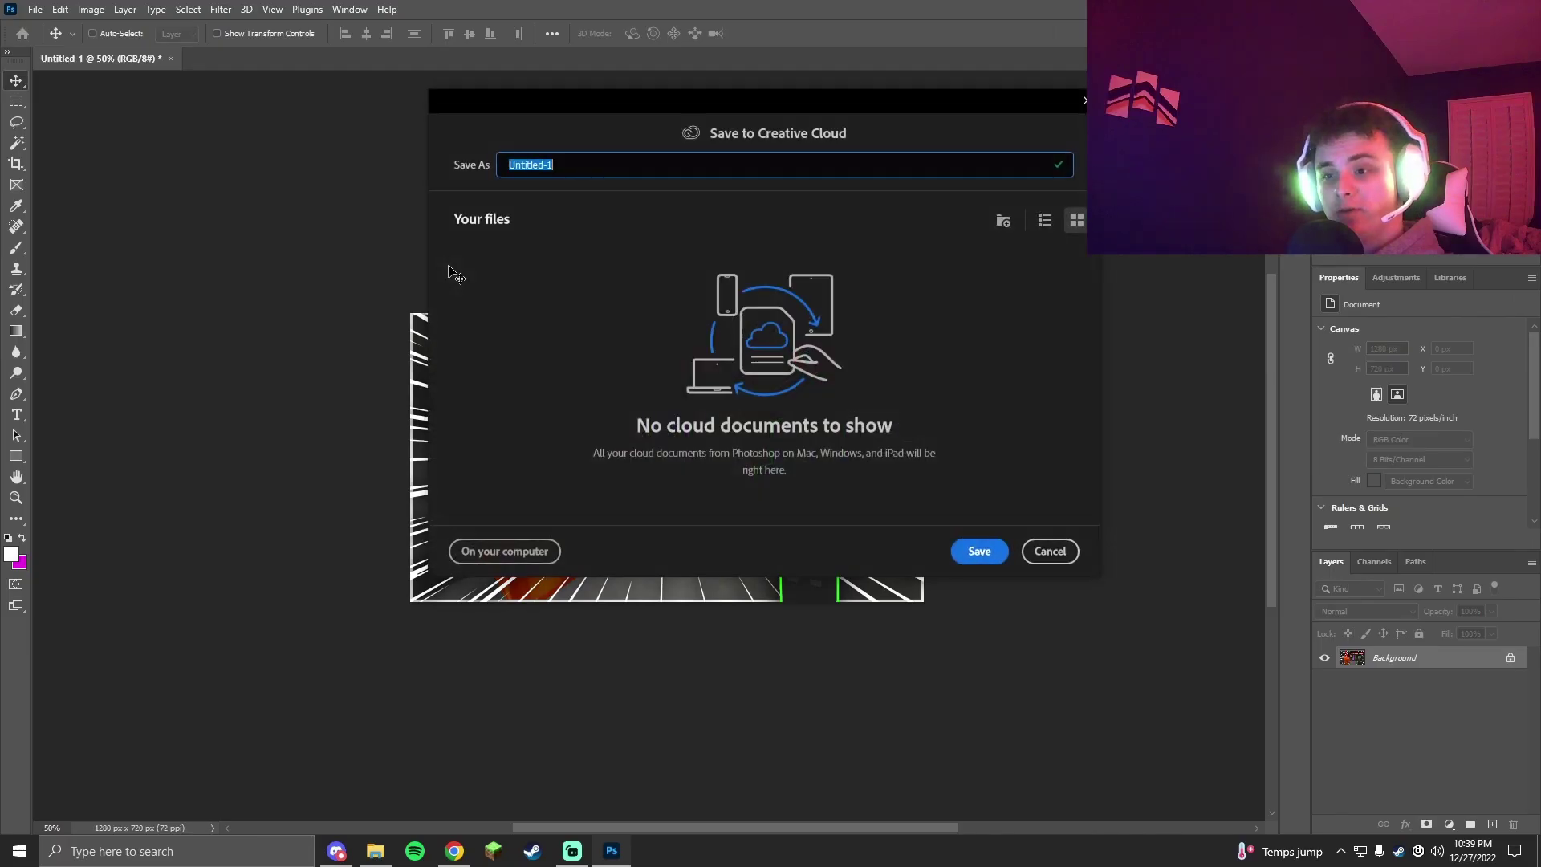
click(481, 551)
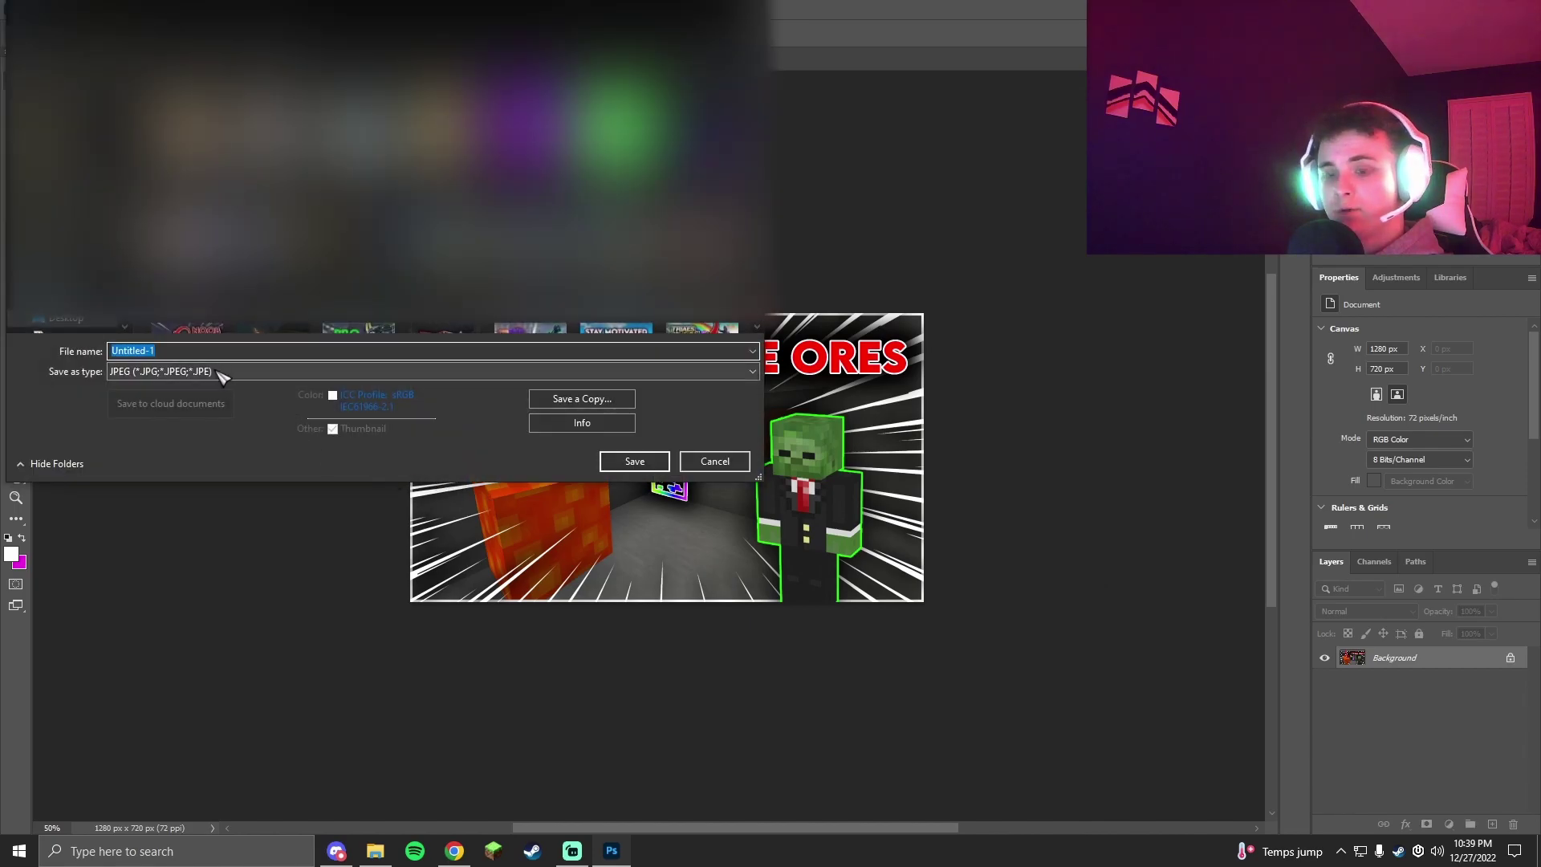